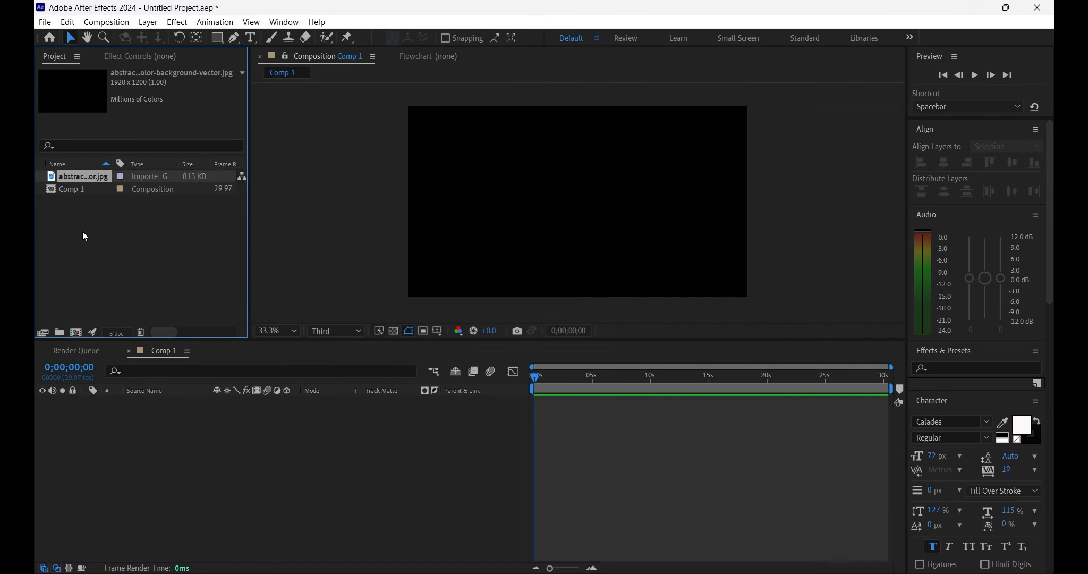
Add the abstract grunge background image from the project to the Comp 1 timeline.
click(83, 188)
click(85, 178)
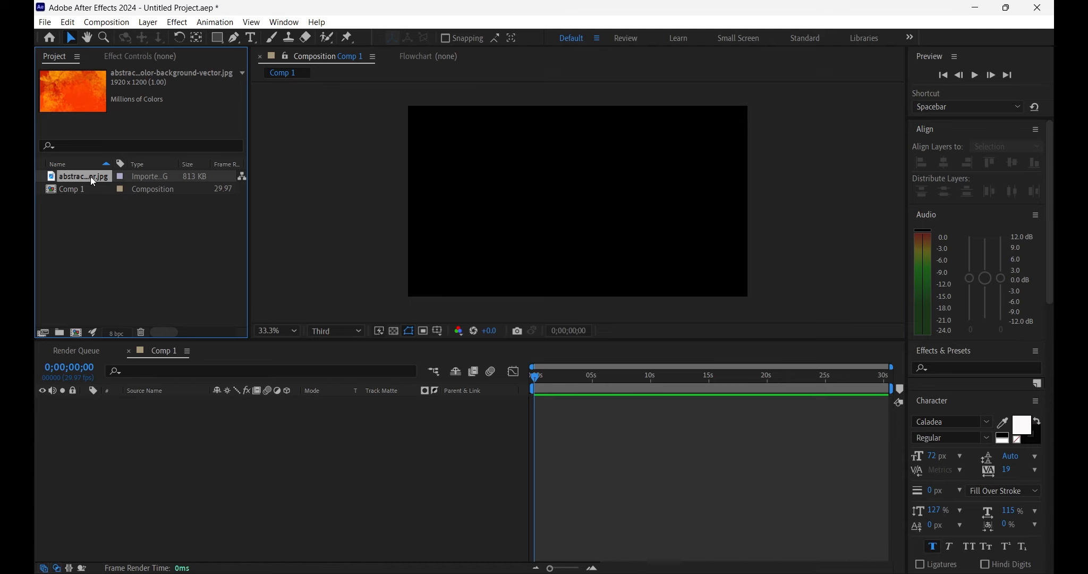
drag(90, 175, 158, 447)
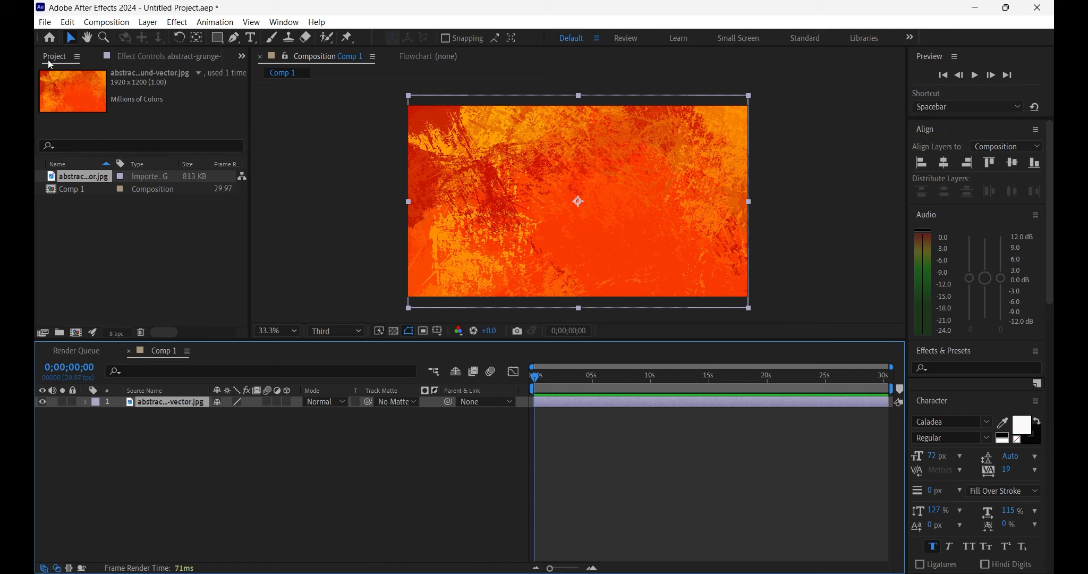
click(42, 24)
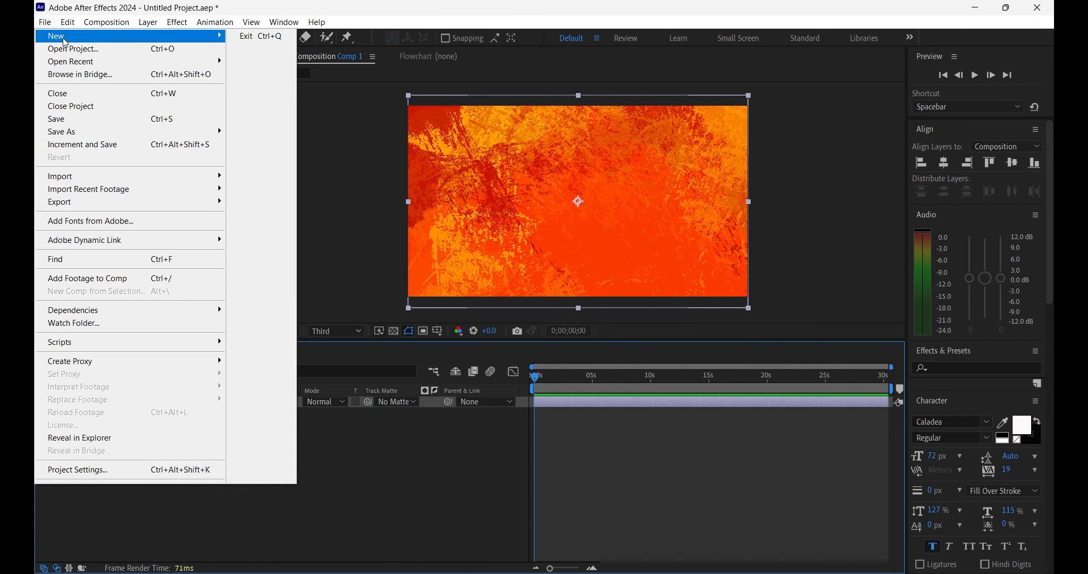
mouse_move(65, 42)
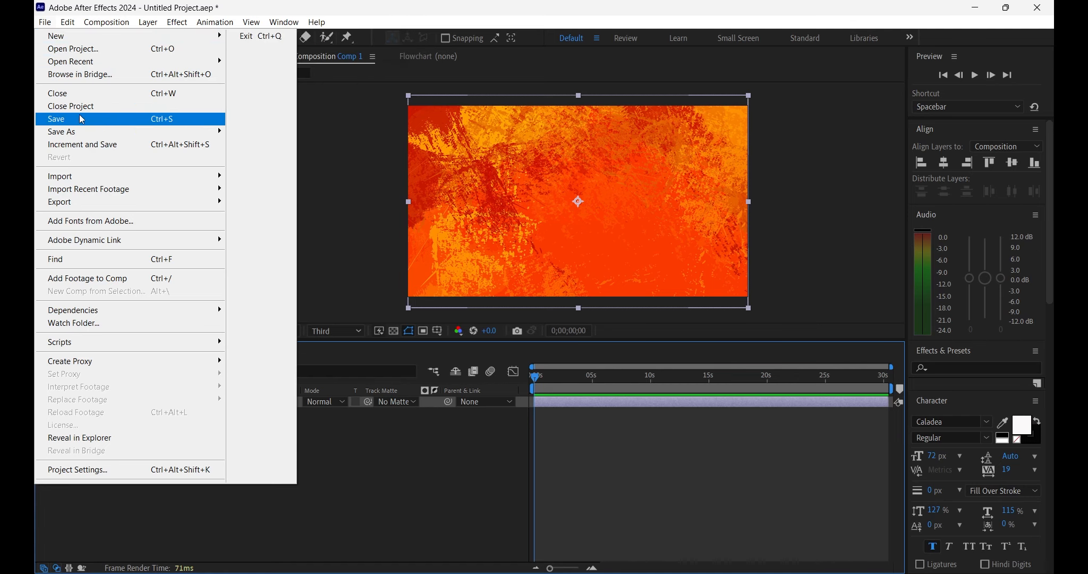
click(38, 23)
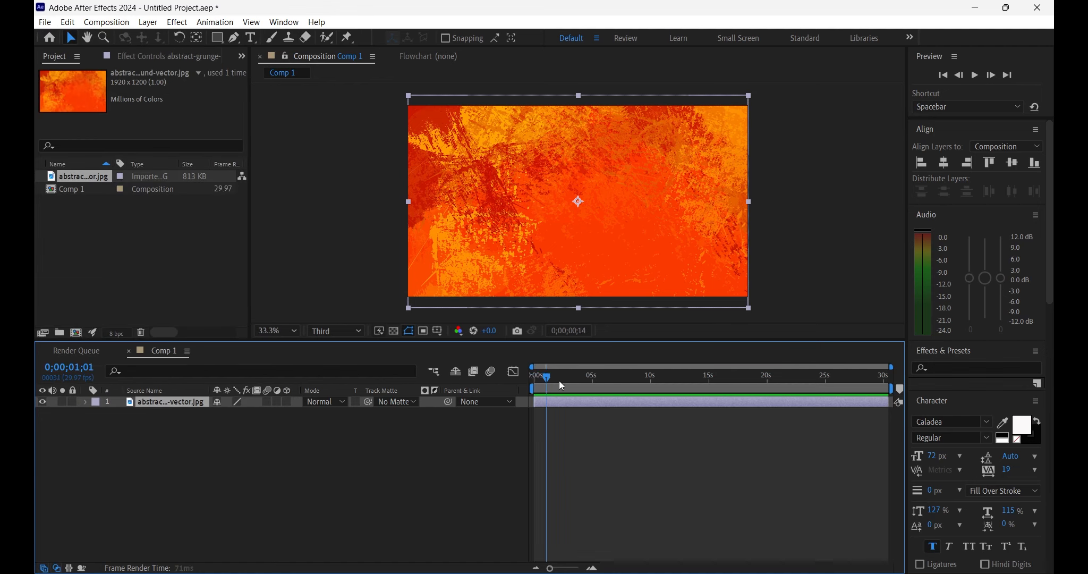
Cut the background image layer from the timeline and add the image from the project to Comp 1 again.
click(68, 22)
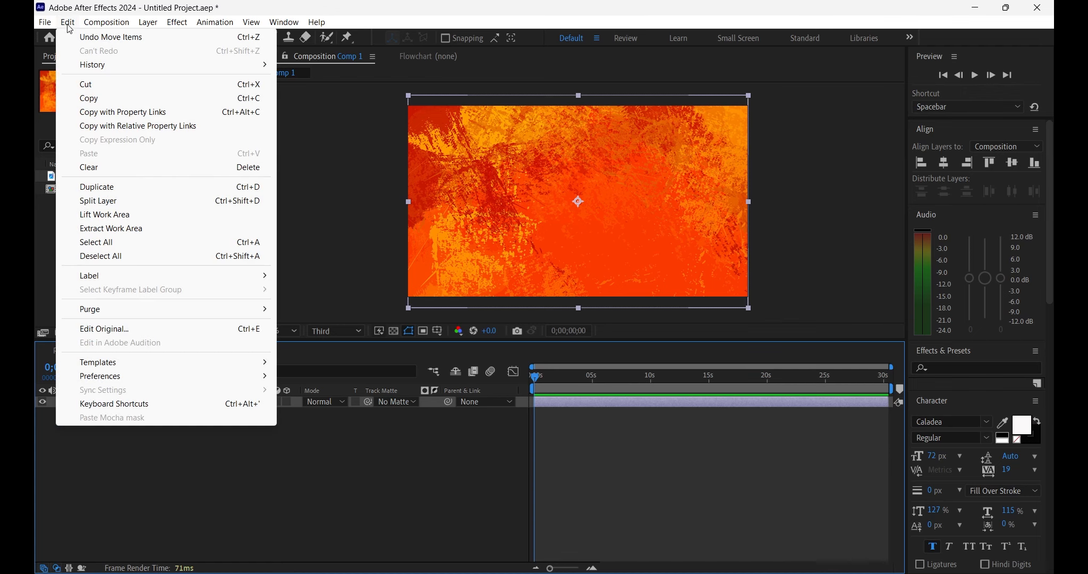
click(107, 85)
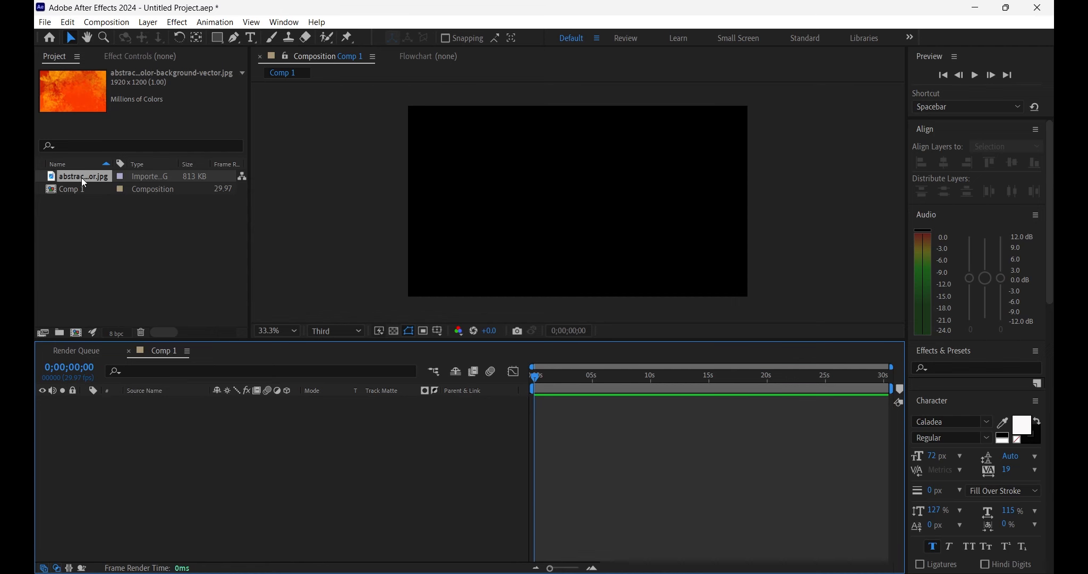
drag(82, 177, 79, 449)
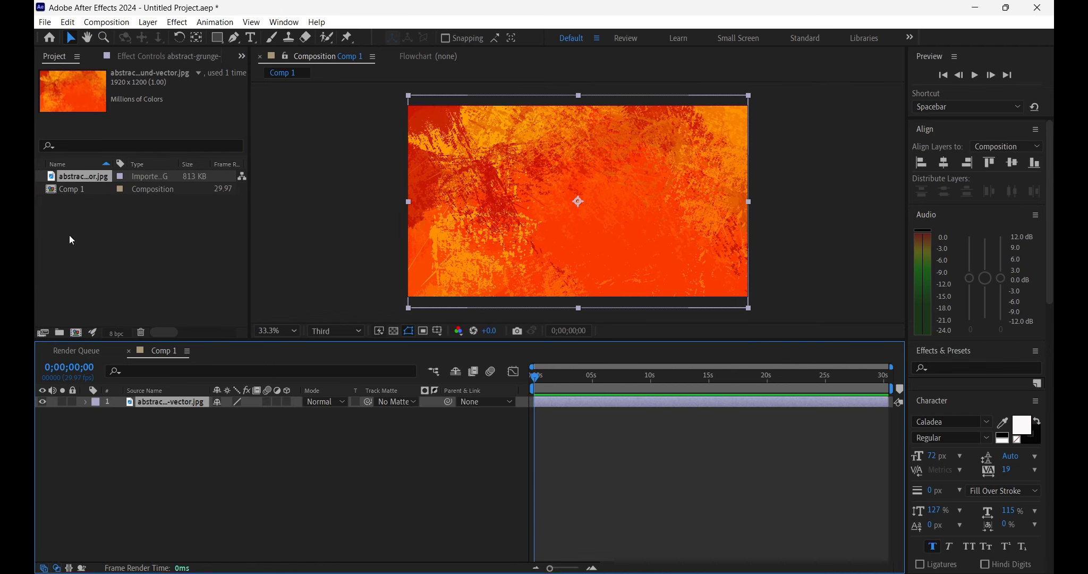
Move the current time to 0;00;06;29 and split the background image layer there.
click(67, 21)
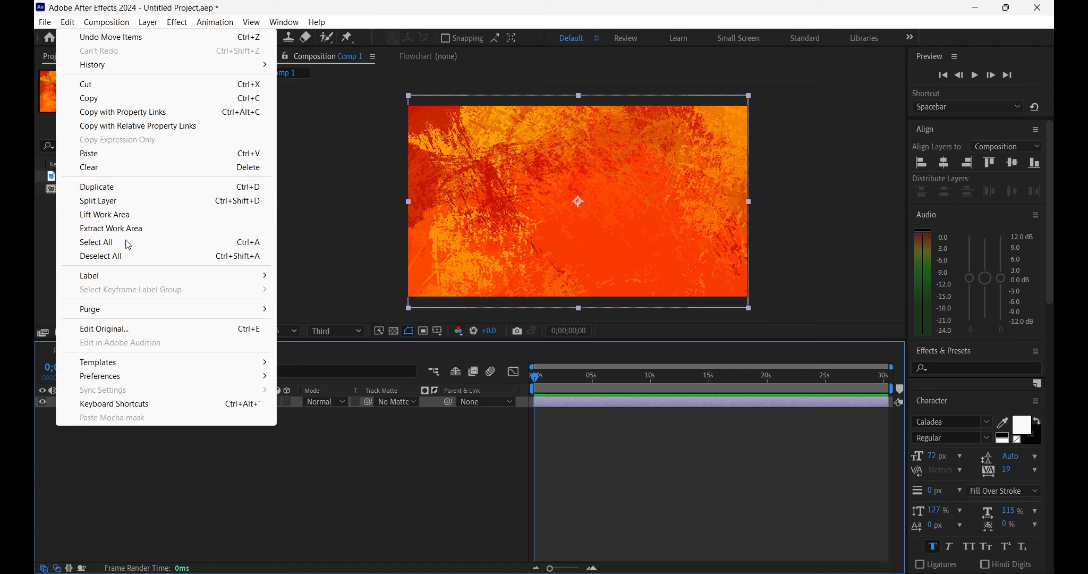
drag(534, 378, 616, 392)
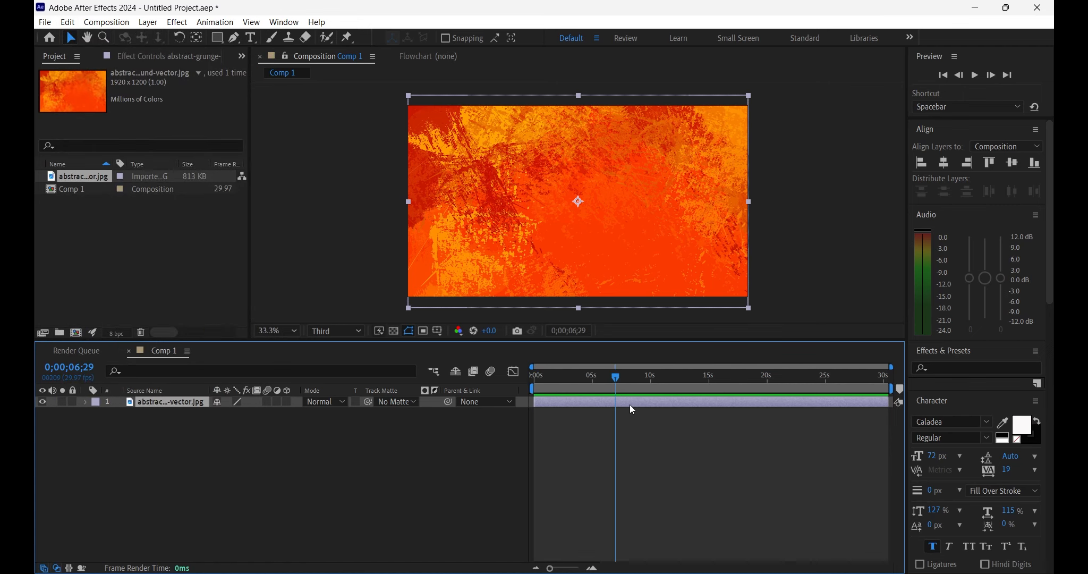
click(68, 21)
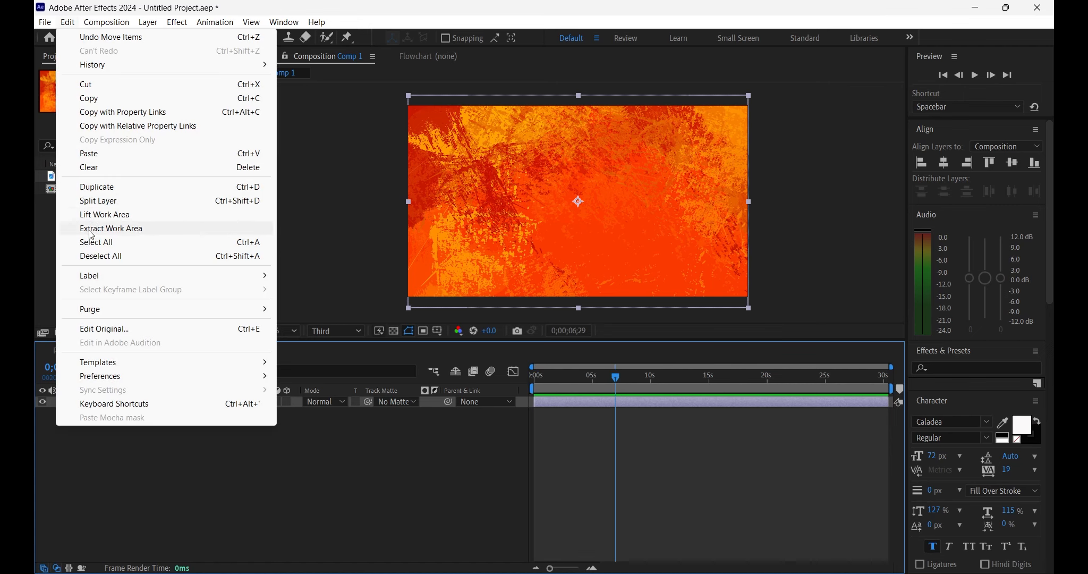
click(102, 200)
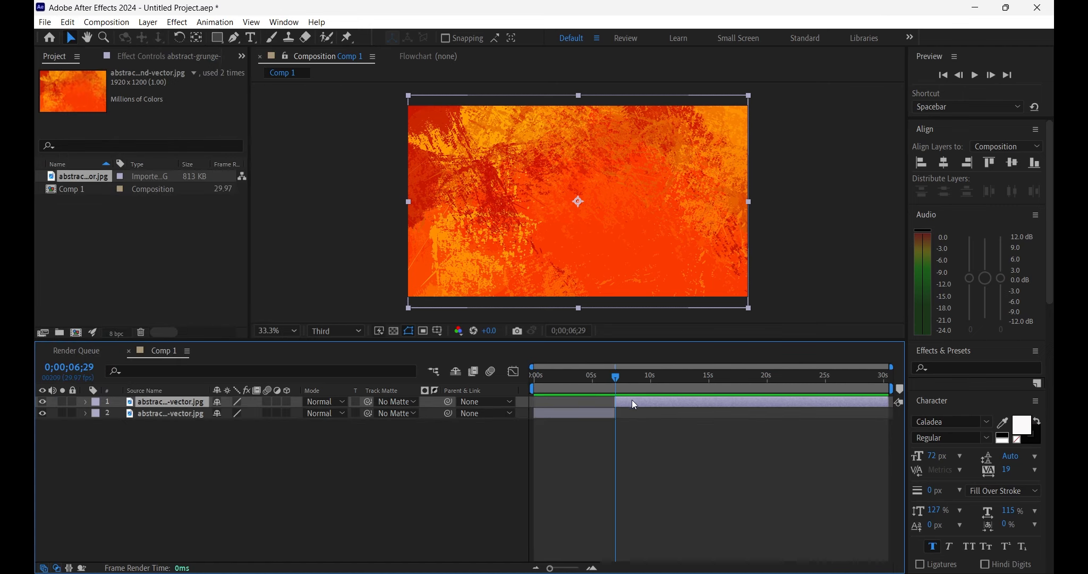
Select the two split segments in turn to check them, and undo the layer split.
click(597, 416)
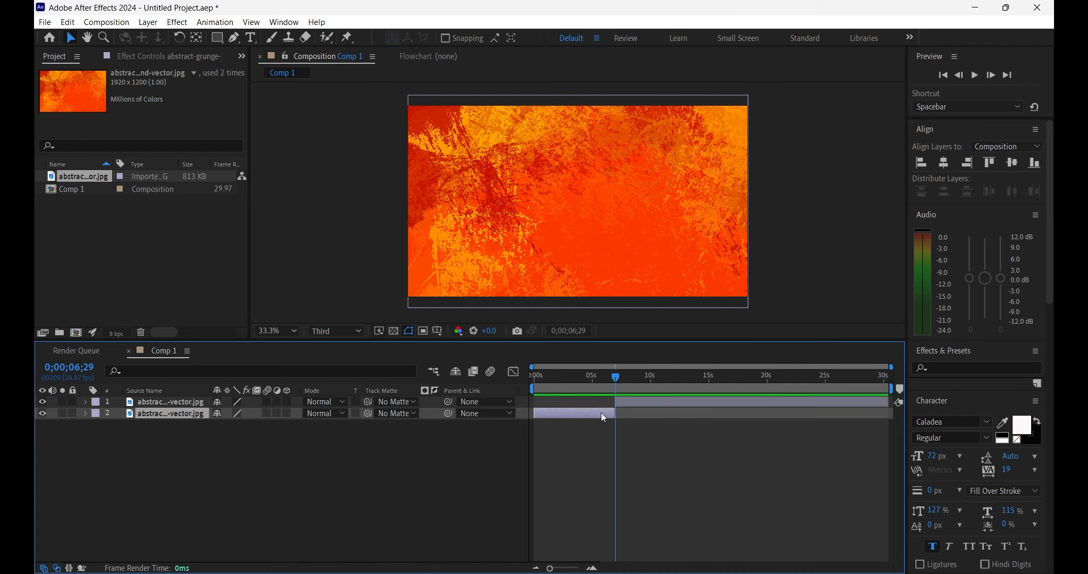
click(648, 406)
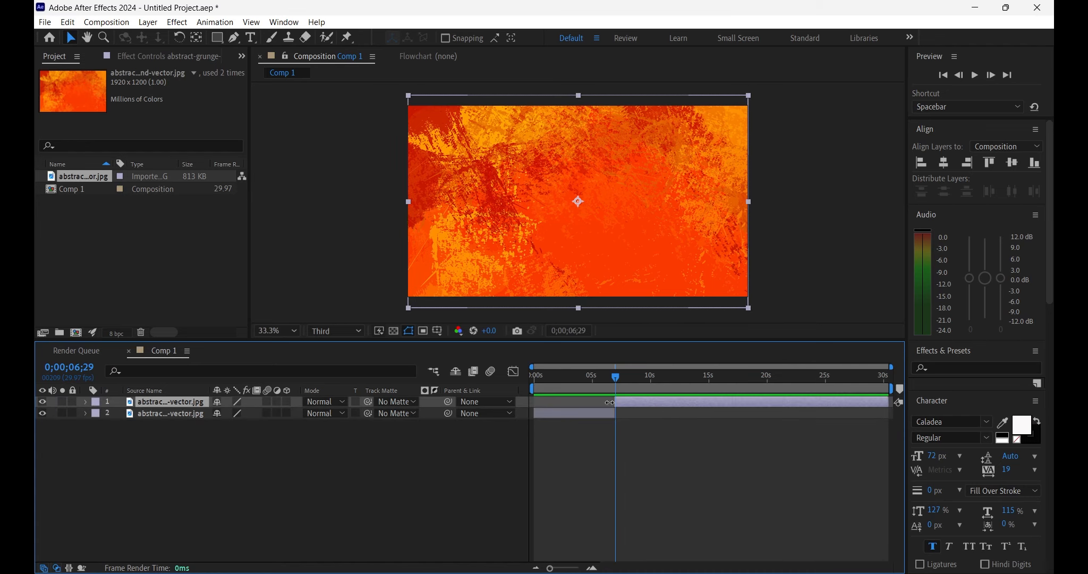
drag(614, 377, 608, 377)
click(585, 418)
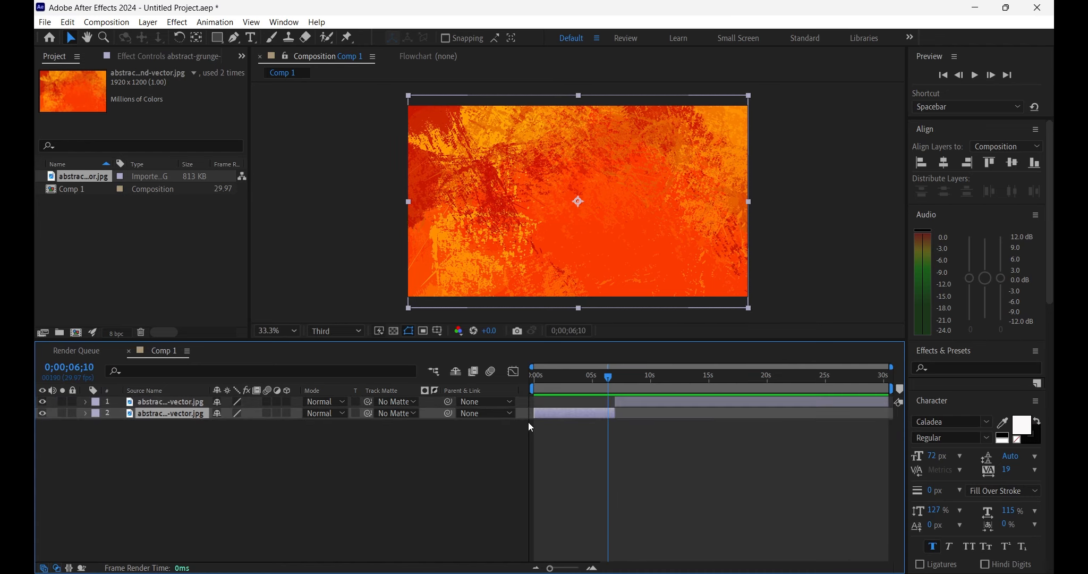
key(ctrl+z)
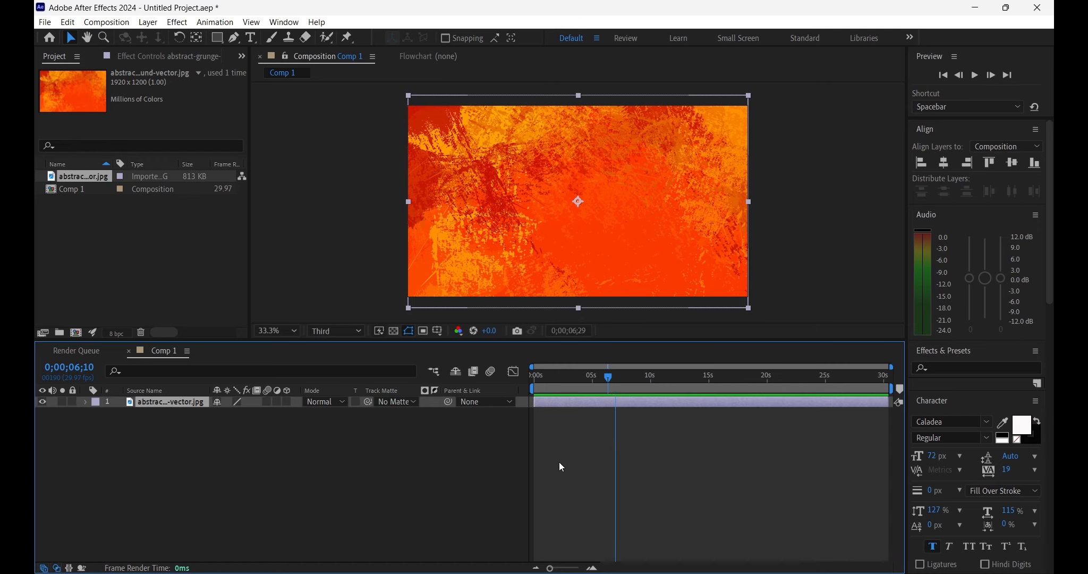
click(49, 22)
click(72, 9)
click(66, 22)
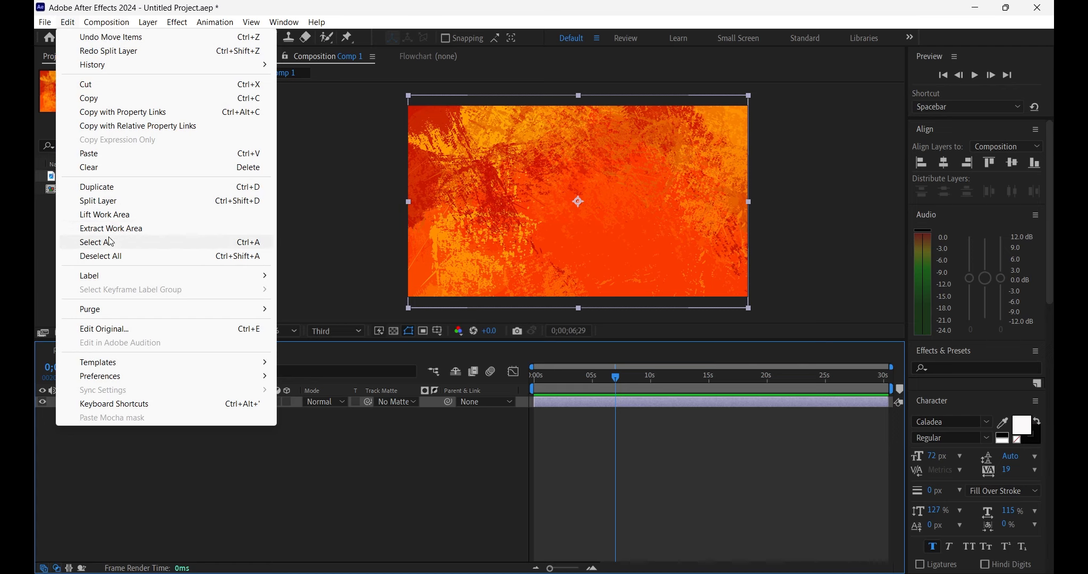
click(294, 241)
click(106, 22)
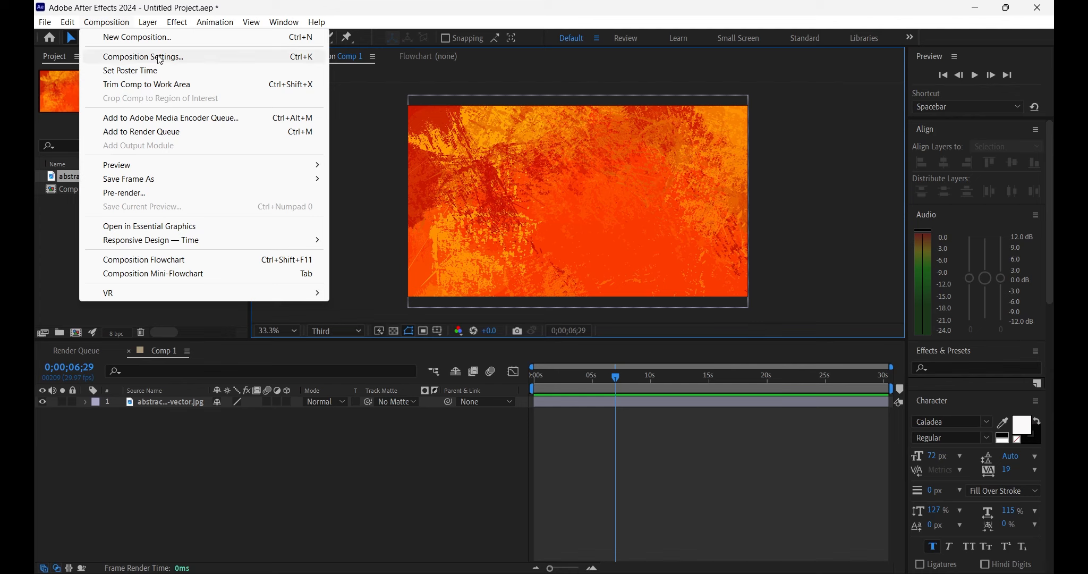
mouse_move(150, 25)
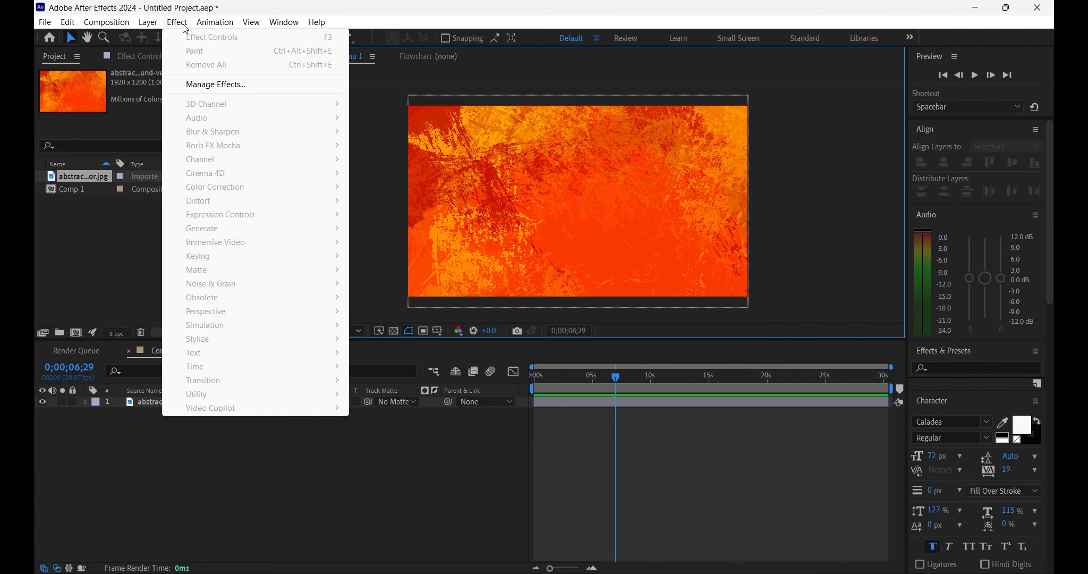
mouse_move(220, 24)
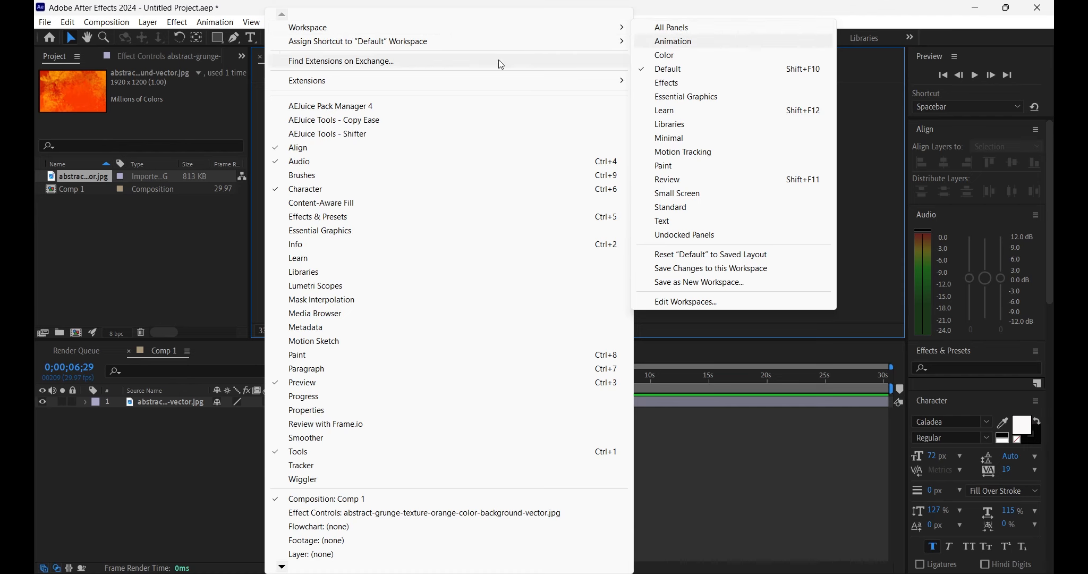
click(99, 225)
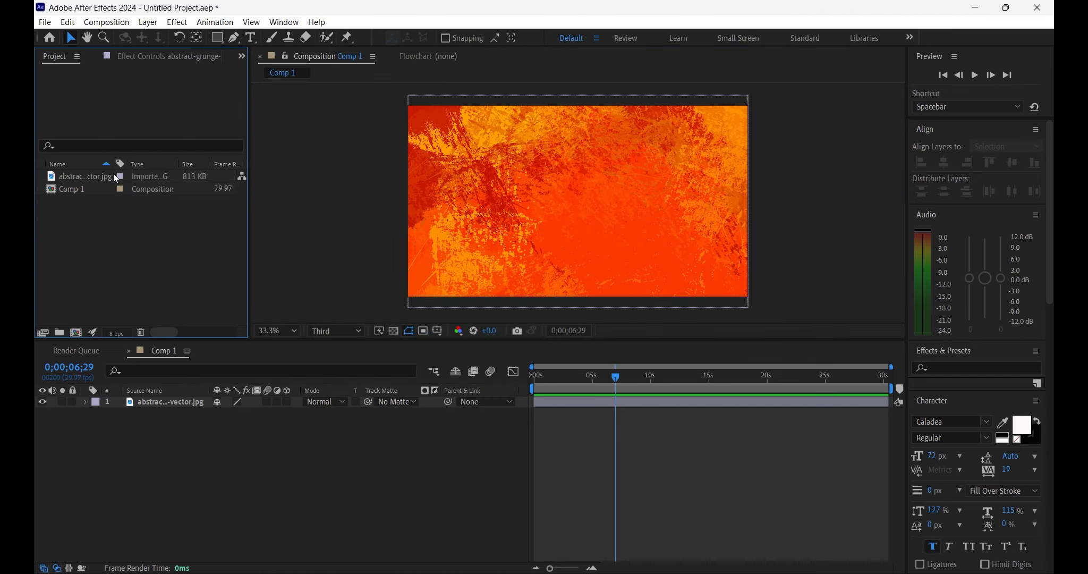
Select Comp 1 in the project and deselect the background image layer in the timeline.
click(78, 175)
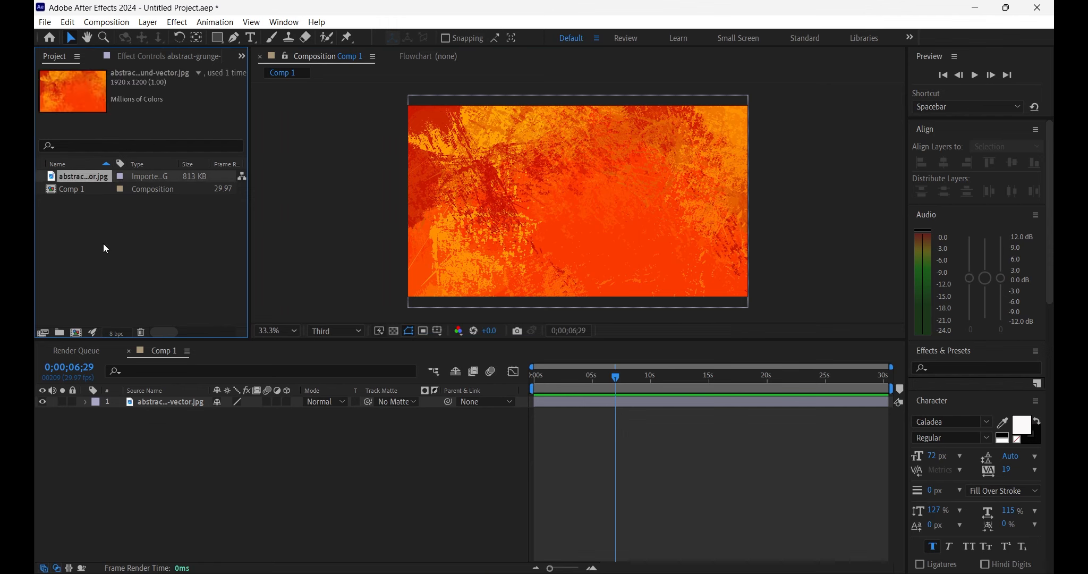
click(158, 404)
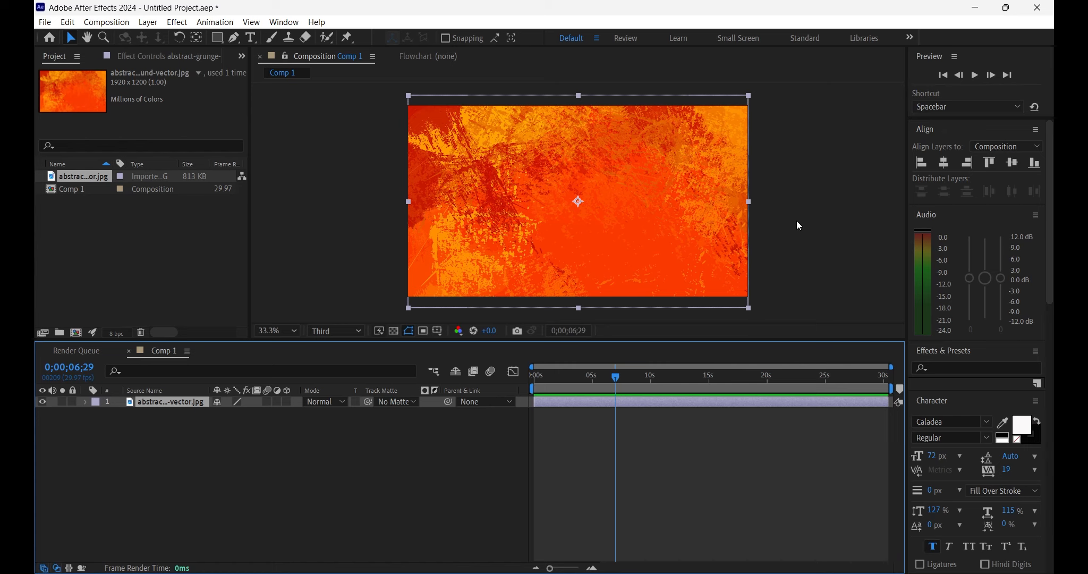
click(95, 177)
click(95, 188)
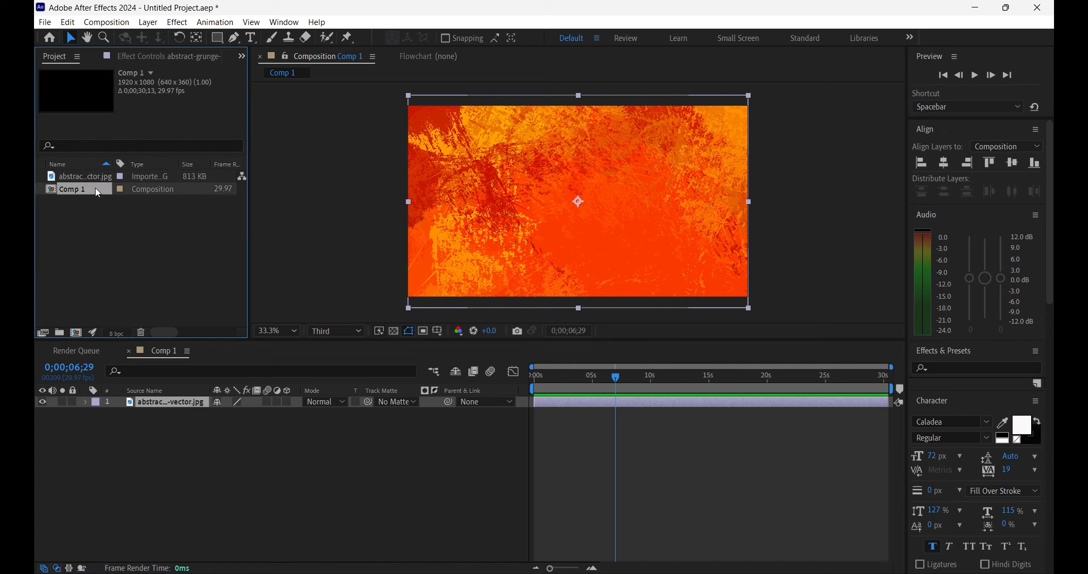
click(155, 414)
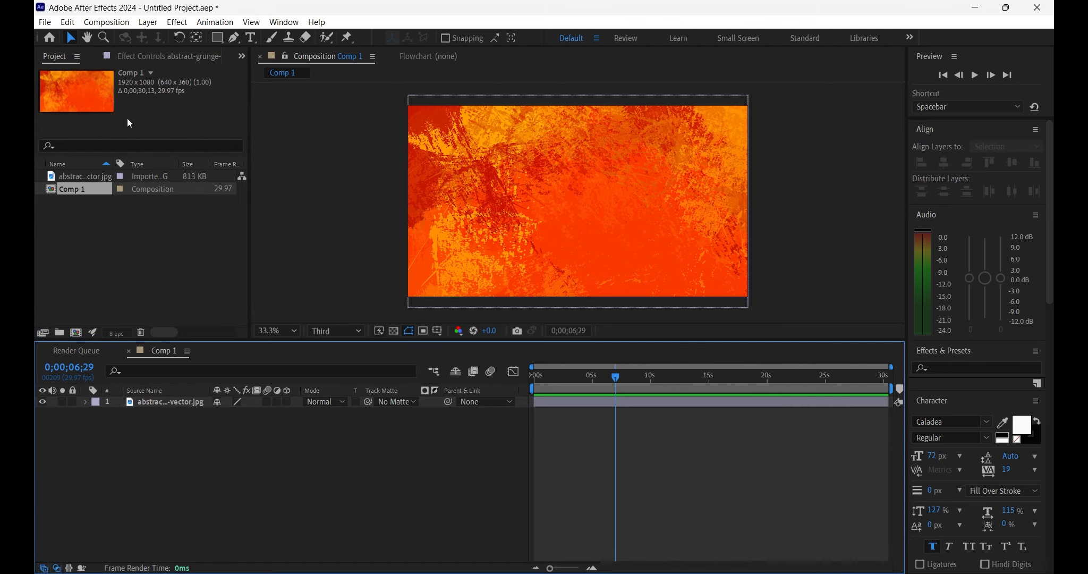
click(442, 152)
click(449, 446)
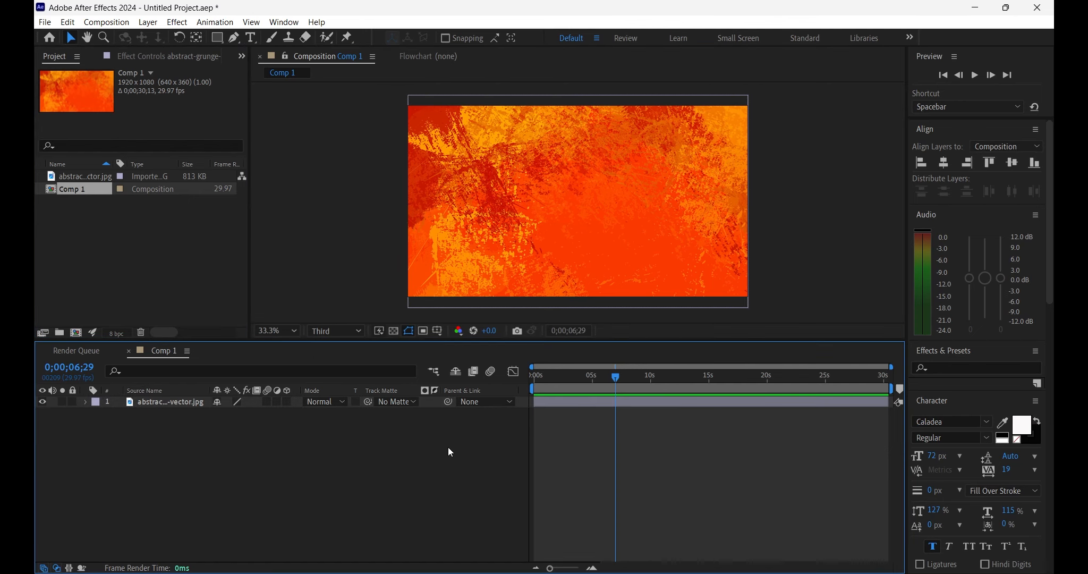
Pan the composition view with the Hand tool and set its magnification back to Fit.
click(86, 39)
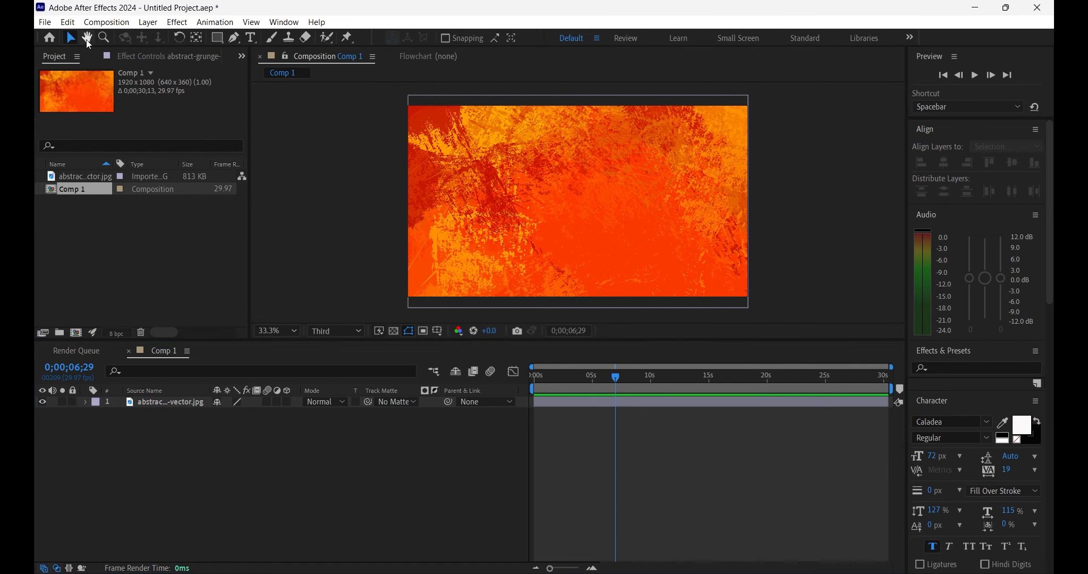
drag(553, 182, 588, 110)
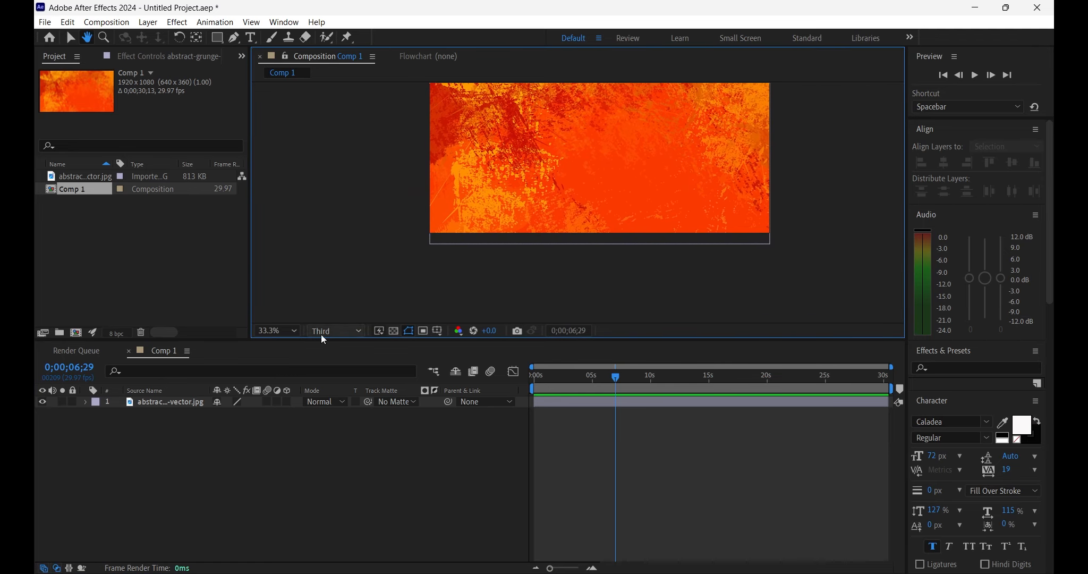
click(280, 331)
click(275, 97)
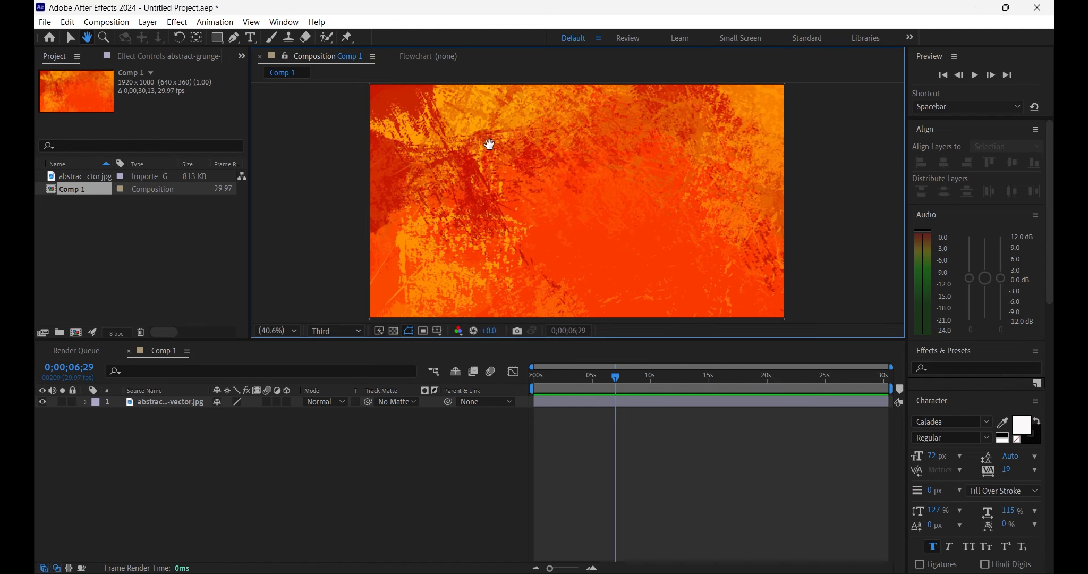
Set the composition view's magnification to 200% and return it to Fit.
click(290, 331)
click(293, 242)
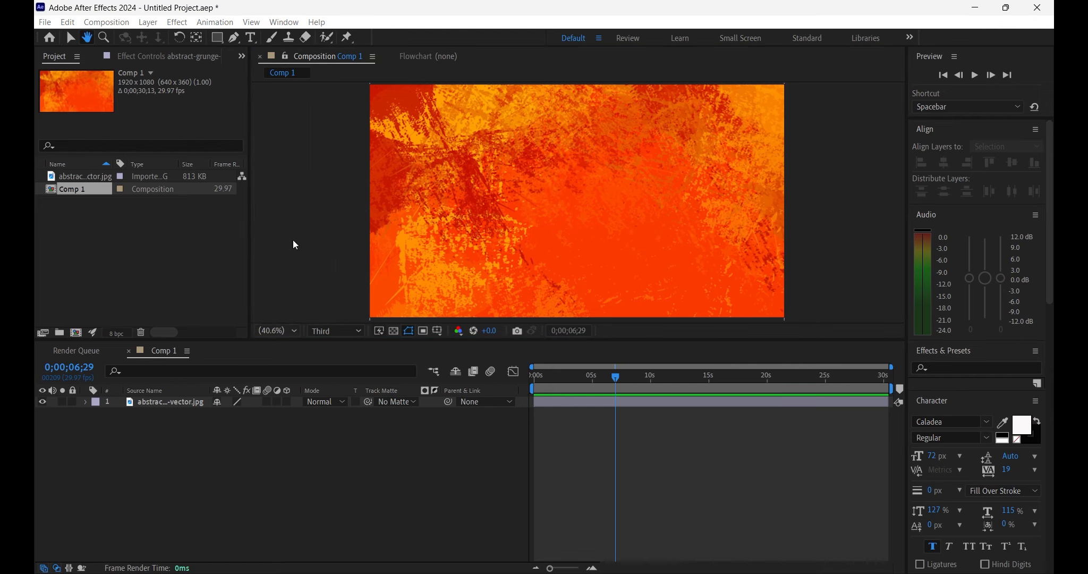
click(294, 329)
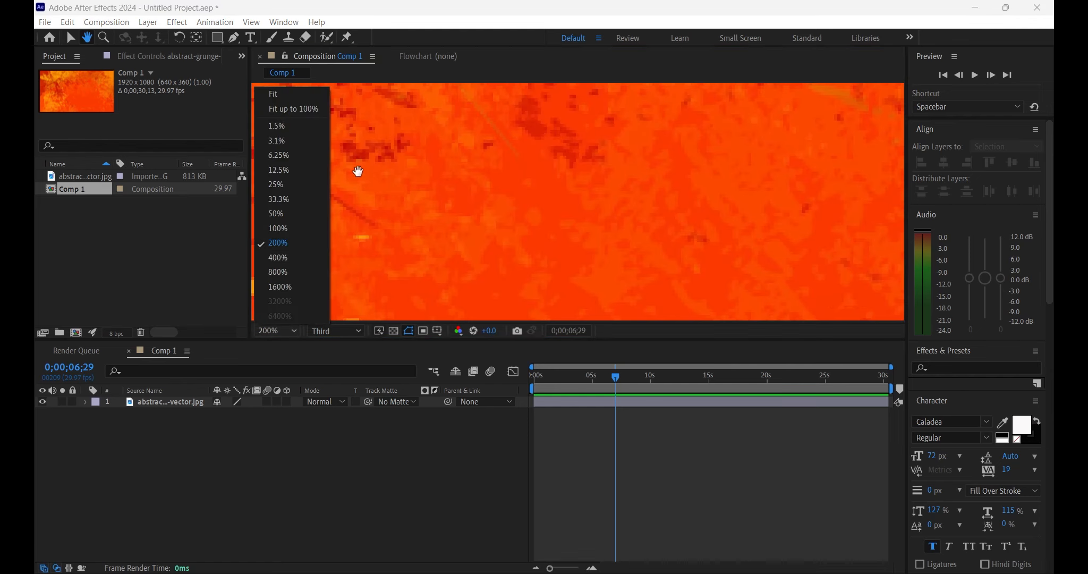
click(286, 94)
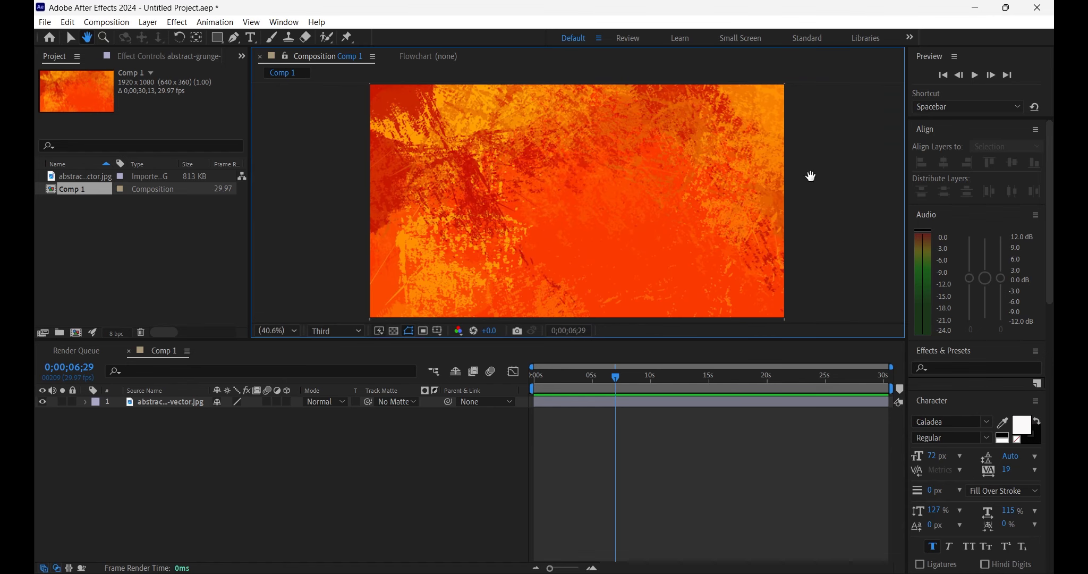
Magnify the centre of the composition view to 200% with the Zoom tool.
click(103, 38)
click(535, 197)
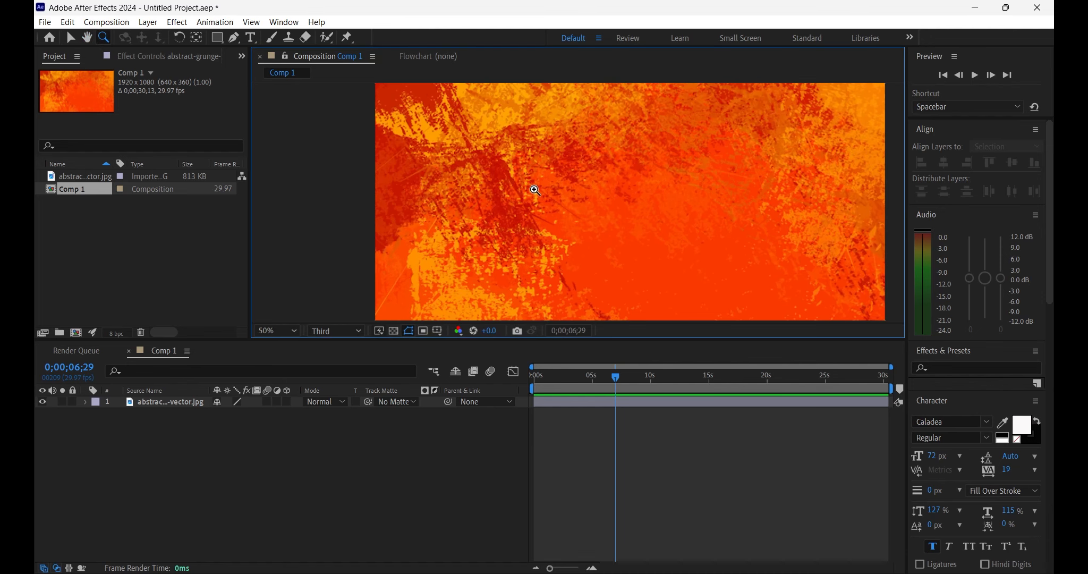
click(595, 192)
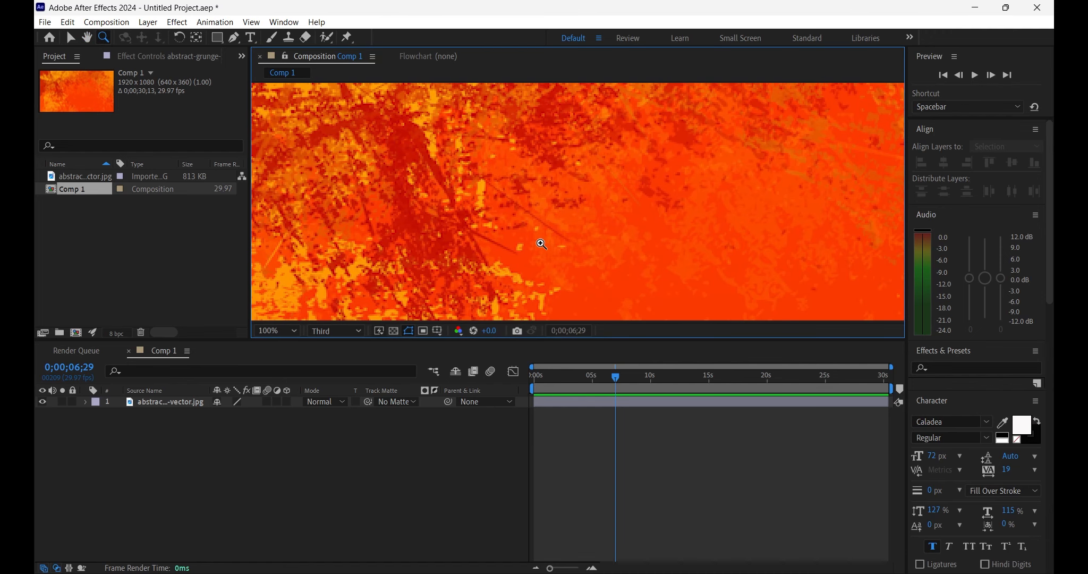
click(542, 229)
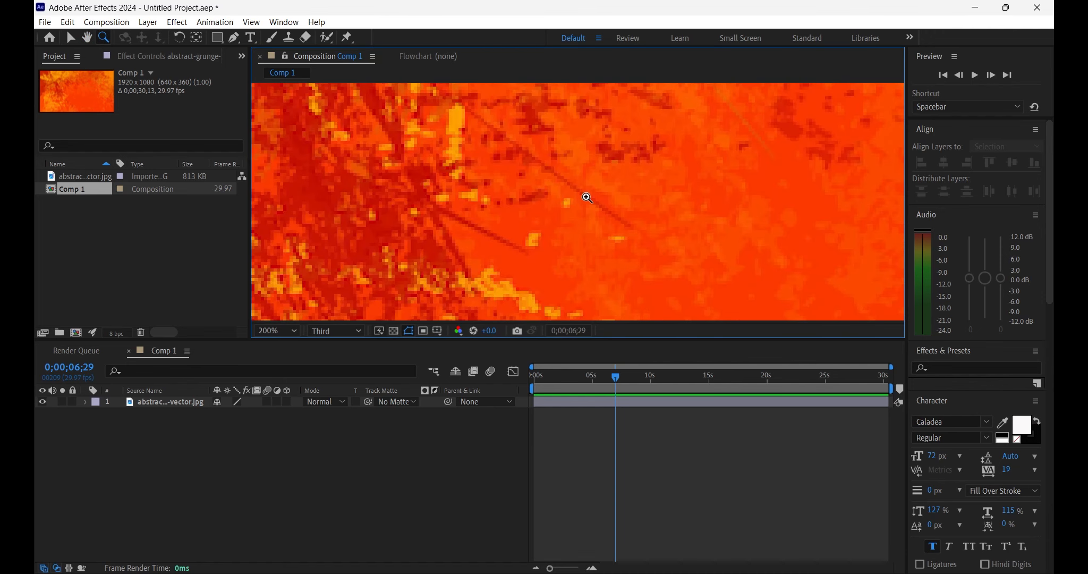
Zoom the composition view out to 25% with the Zoom tool and set its magnification back to Fit.
alt+click(537, 240)
alt+click(540, 231)
alt+click(584, 211)
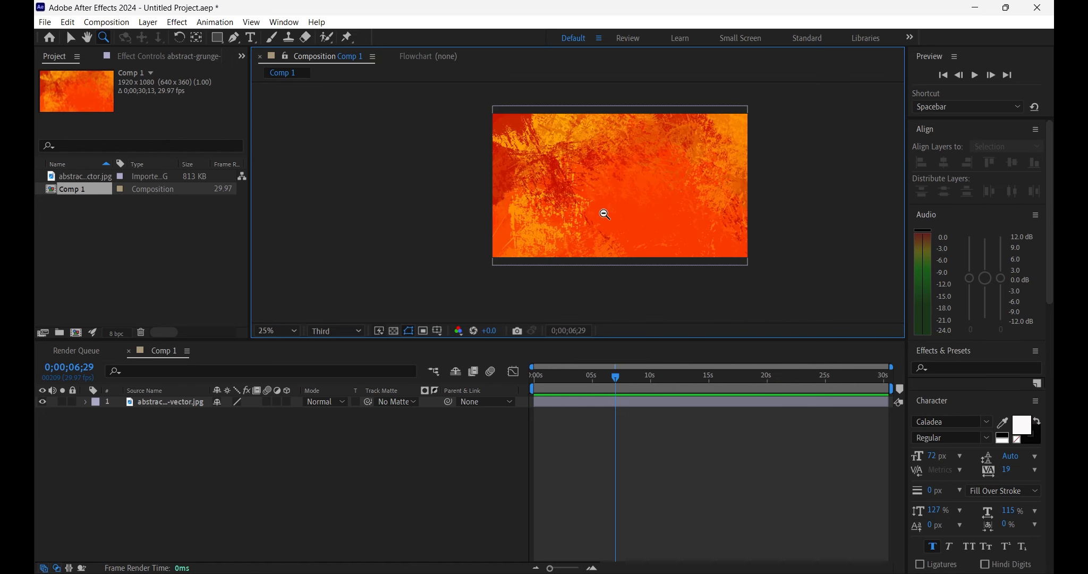
click(294, 330)
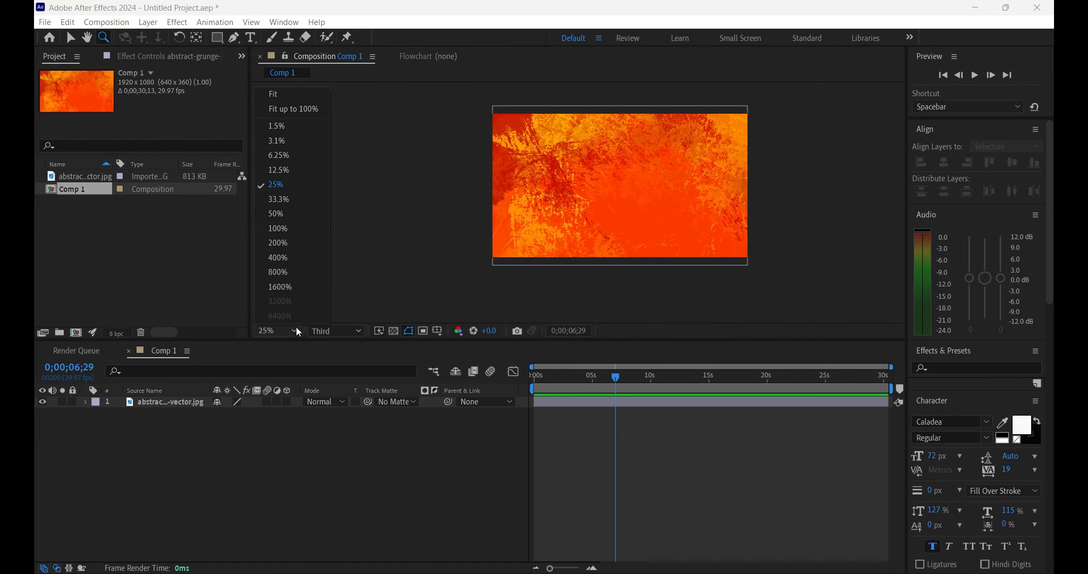
click(273, 95)
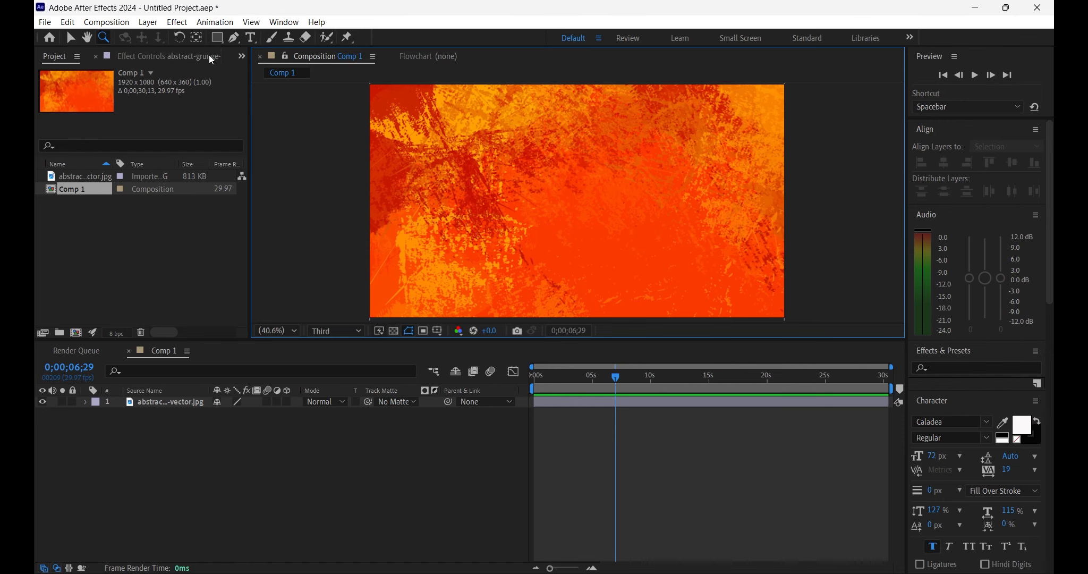
Rotate the background image layer slightly counter-clockwise with the Rotation tool and undo the rotation.
click(179, 37)
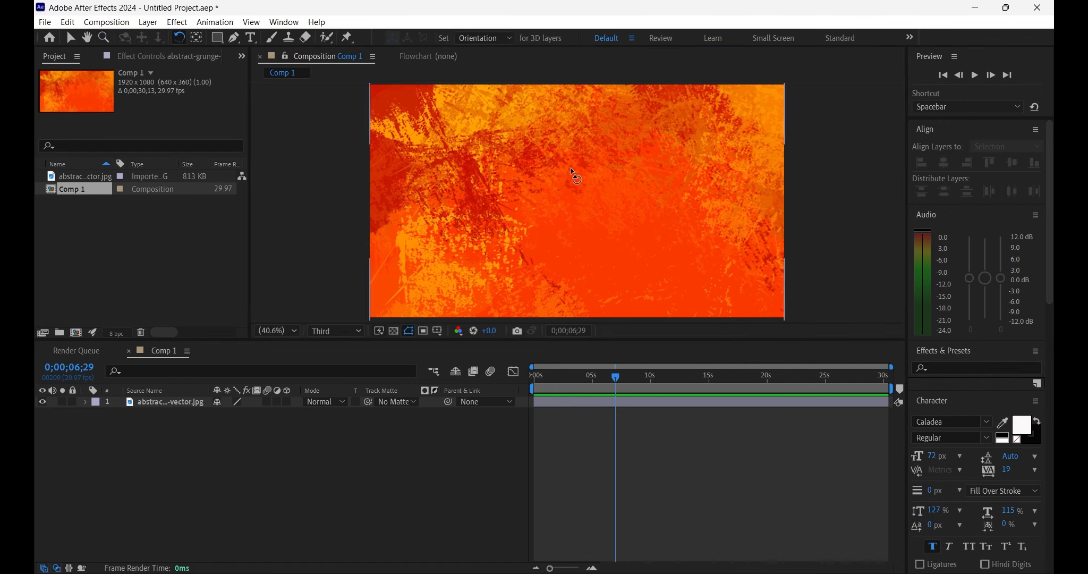
drag(535, 177, 496, 155)
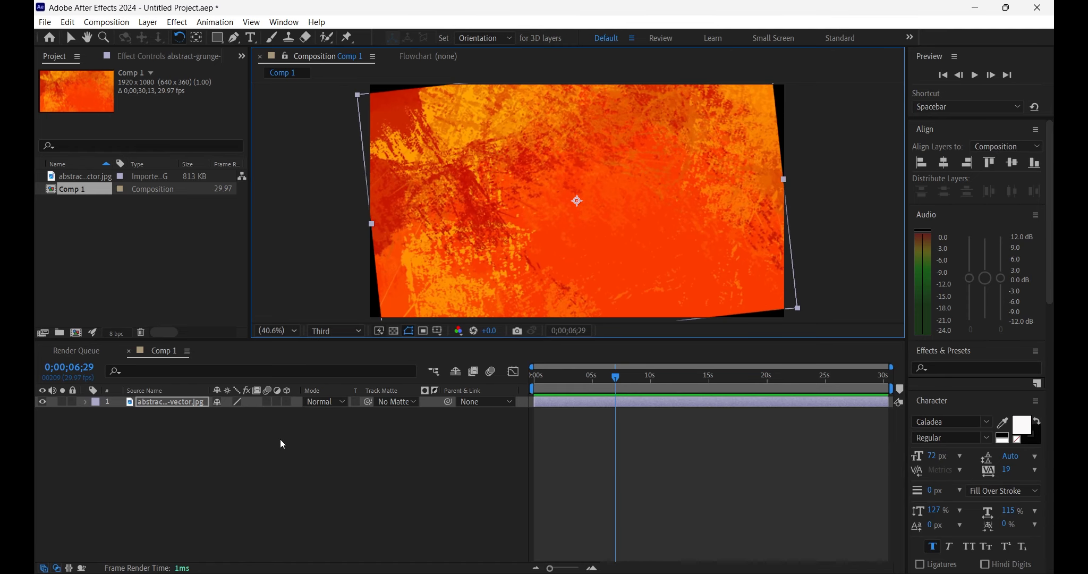
key(ctrl+z)
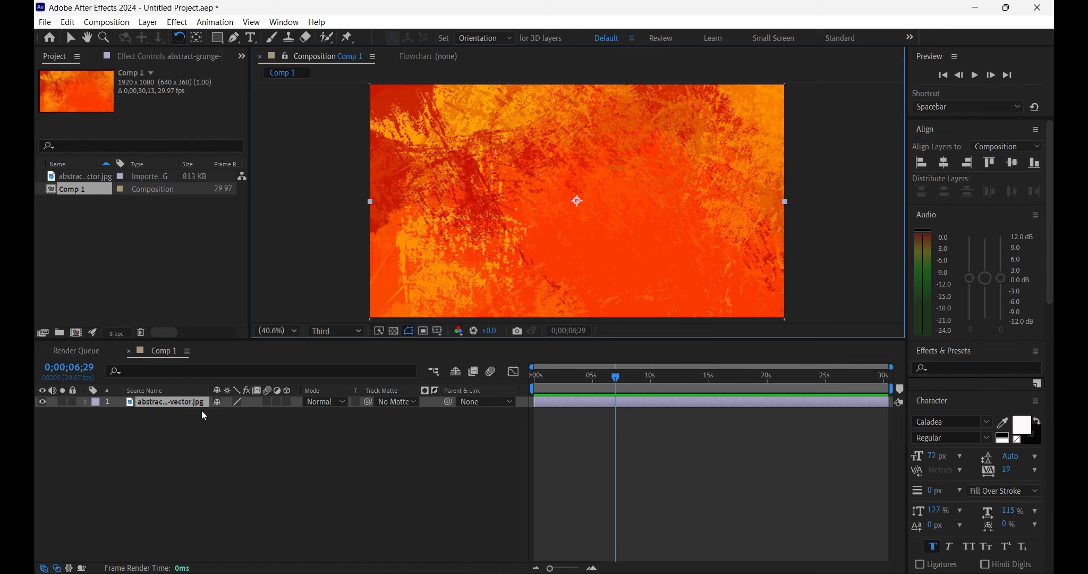
Move the background image layer's anchor point slightly left of the centre with the Pan Behind tool.
click(194, 41)
mouse_move(579, 205)
mouse_down()
mouse_move(532, 209)
mouse_move(476, 240)
mouse_move(429, 186)
mouse_move(428, 224)
mouse_move(469, 118)
mouse_move(573, 206)
mouse_up()
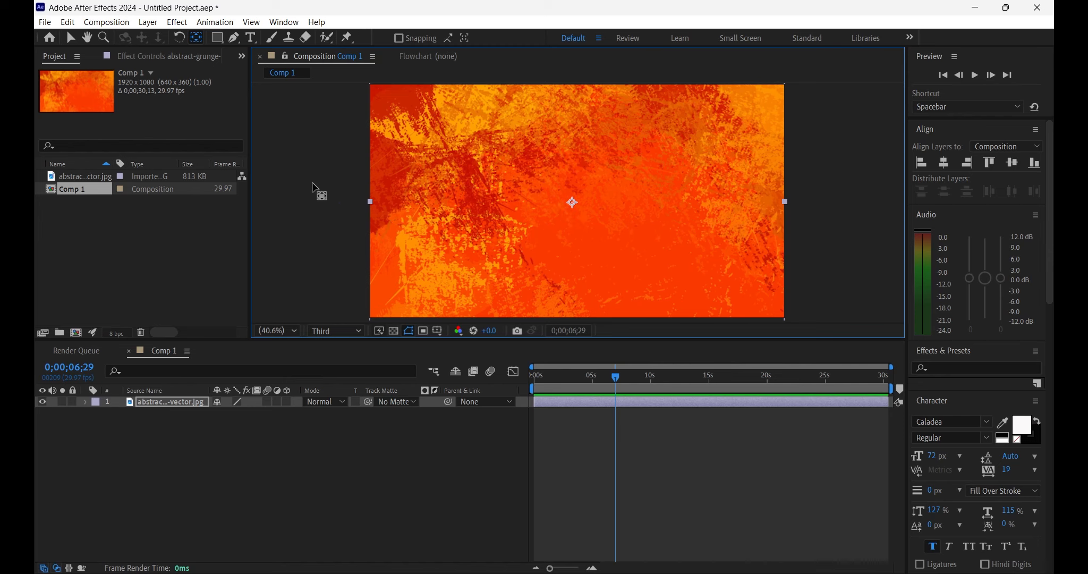
Draw a wide rectangular mask across the middle of the background image layer and turn its inversion on and off.
click(218, 40)
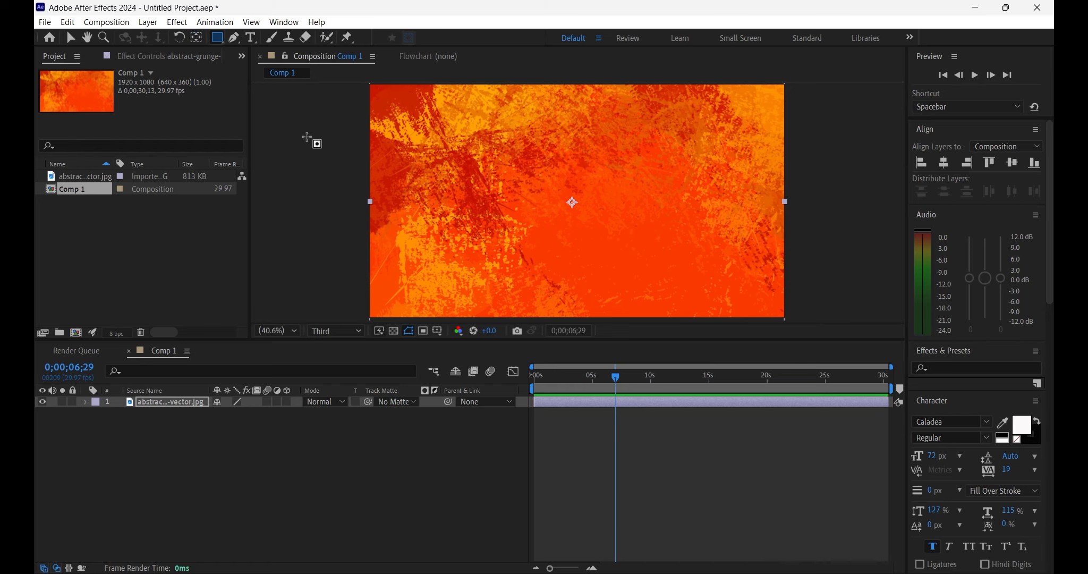
drag(408, 131, 737, 263)
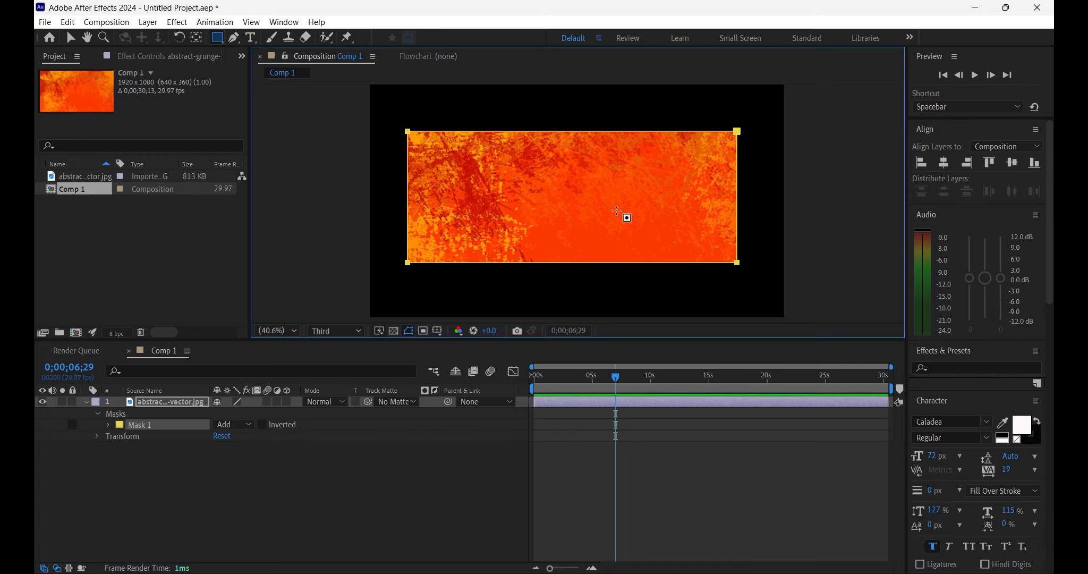
click(262, 425)
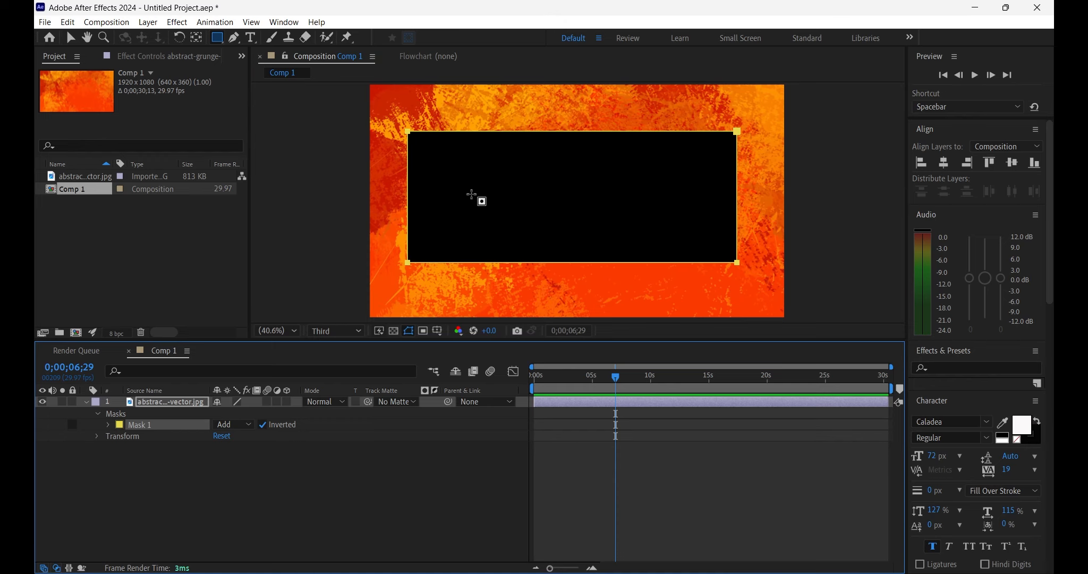
click(266, 424)
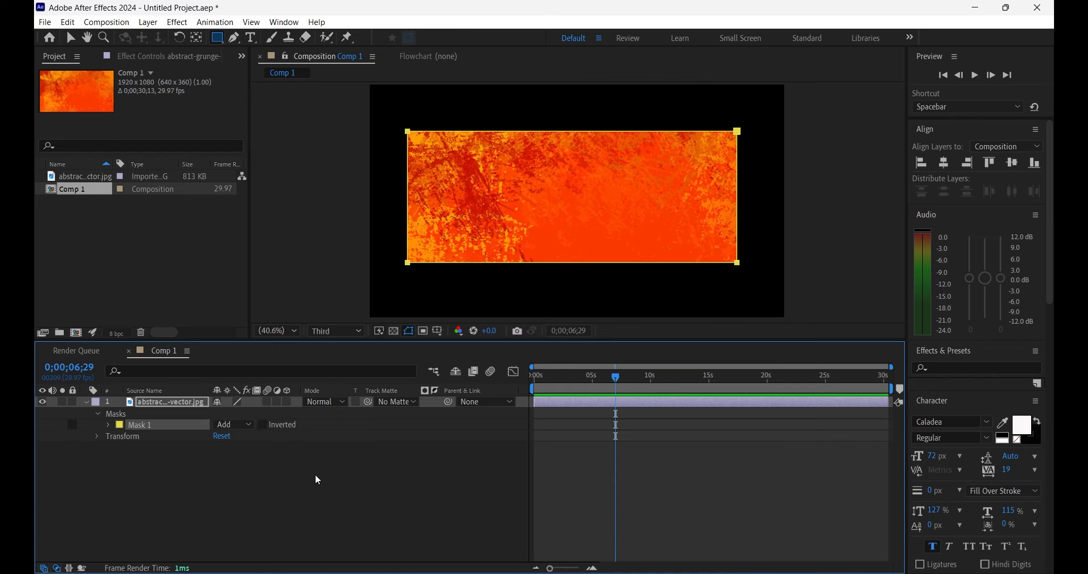
Delete the rectangular mask from the background image layer.
click(222, 41)
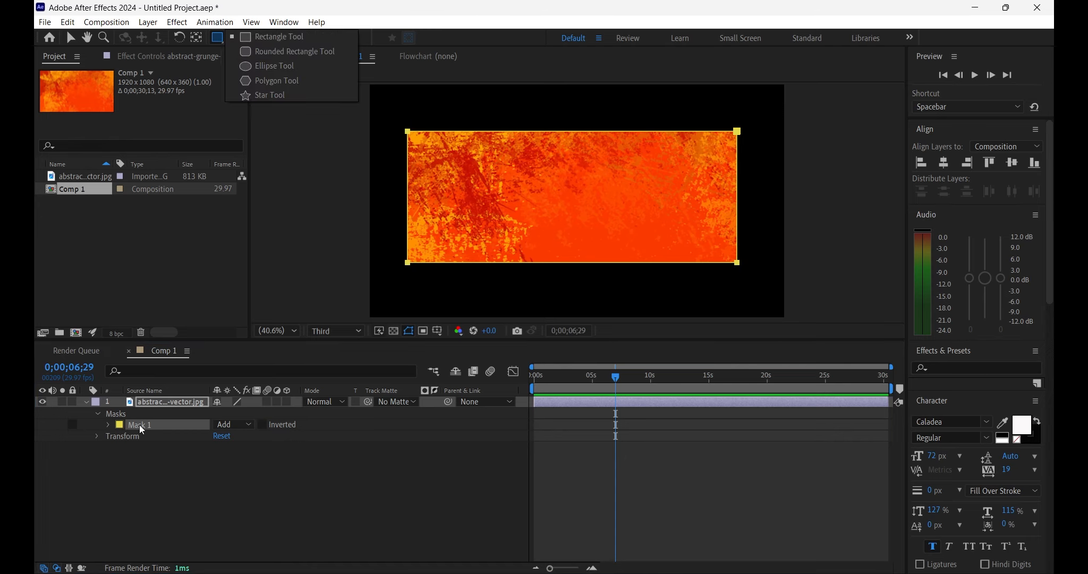
key(Delete)
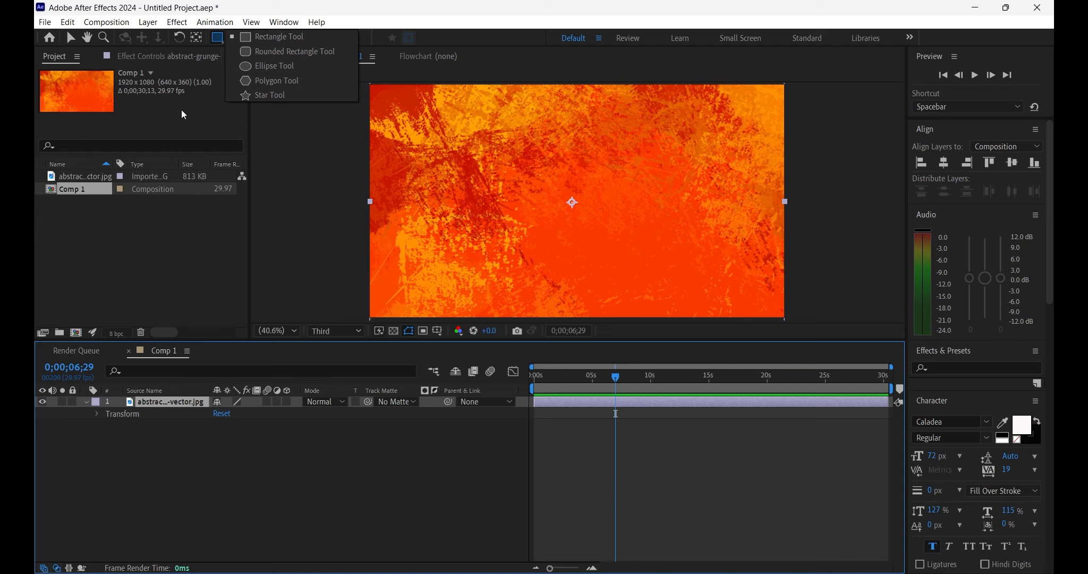
click(219, 40)
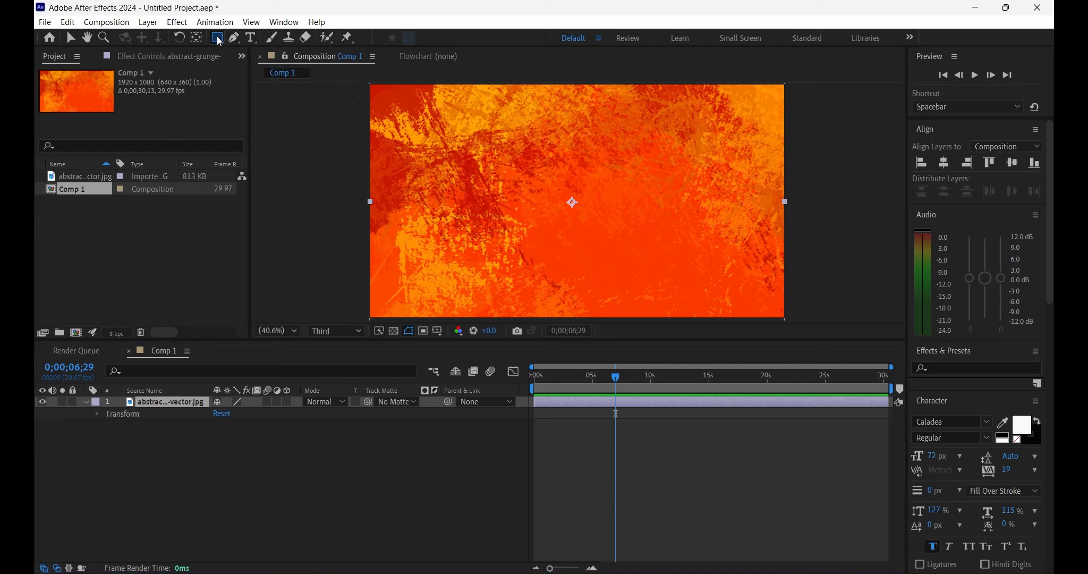
Draw a closed irregular eight-point mask around the middle of the background image layer with the Pen tool.
click(234, 38)
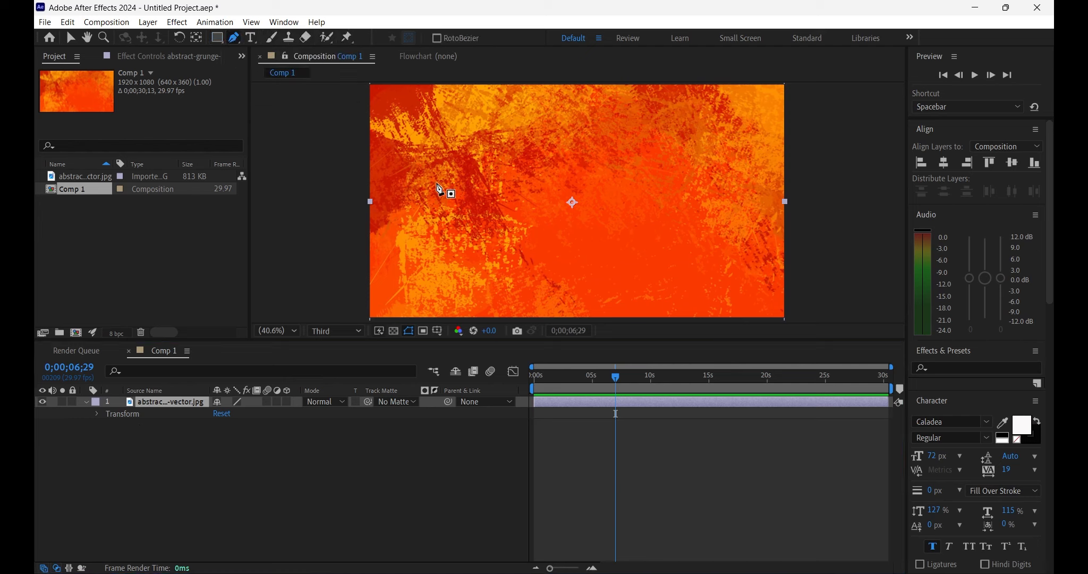
drag(448, 207, 473, 171)
click(478, 149)
click(555, 118)
click(681, 193)
click(642, 247)
click(568, 286)
click(518, 246)
click(468, 262)
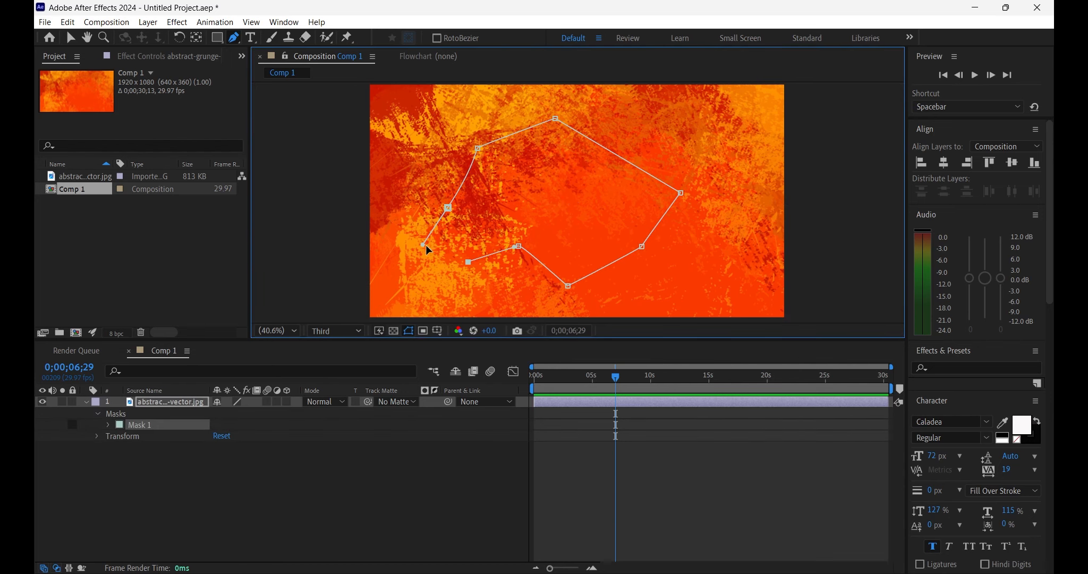
click(447, 209)
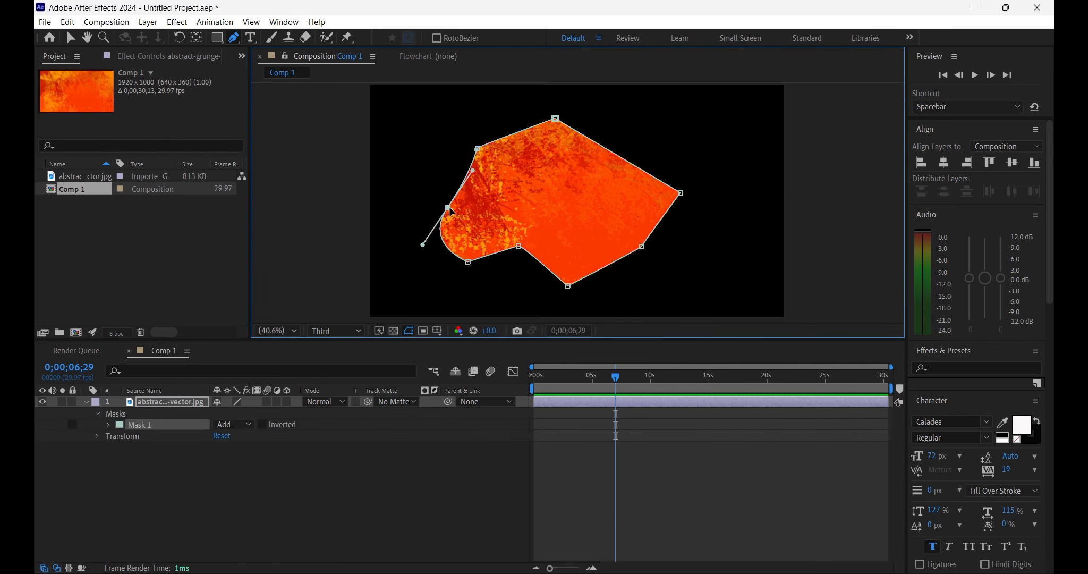
Invert the irregular pen-drawn mask and delete it from the background image layer.
click(262, 424)
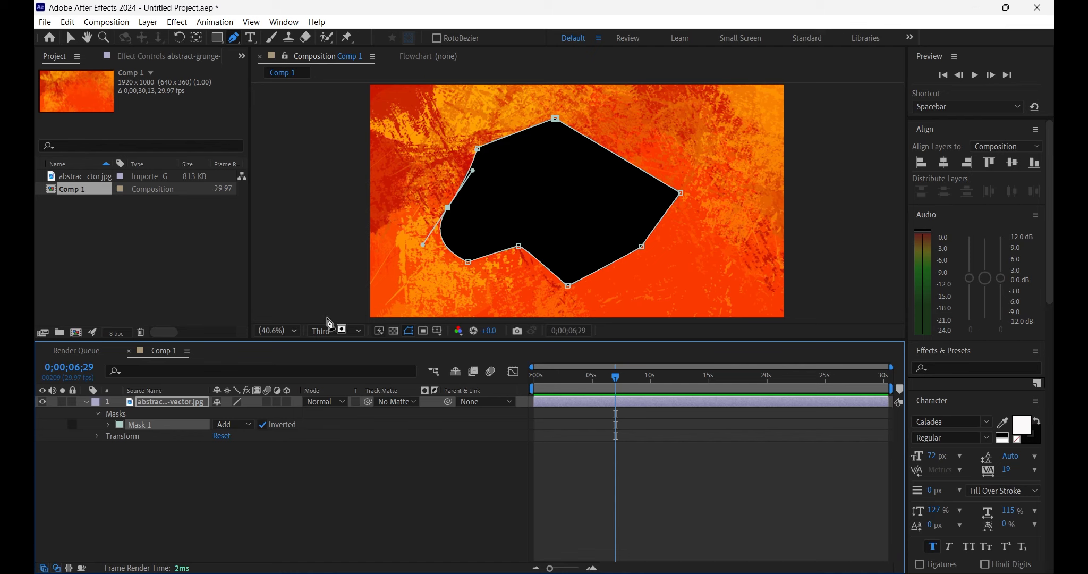
key(Delete)
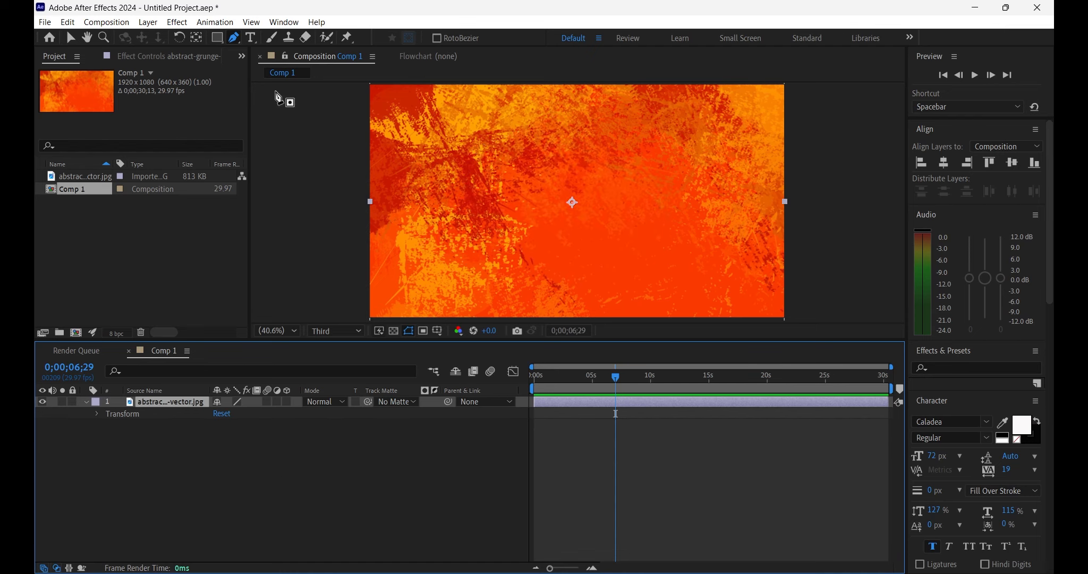
Add a text layer reading "tuhhgjgugj" over the left half of the image and widen the area showing its properties.
click(250, 38)
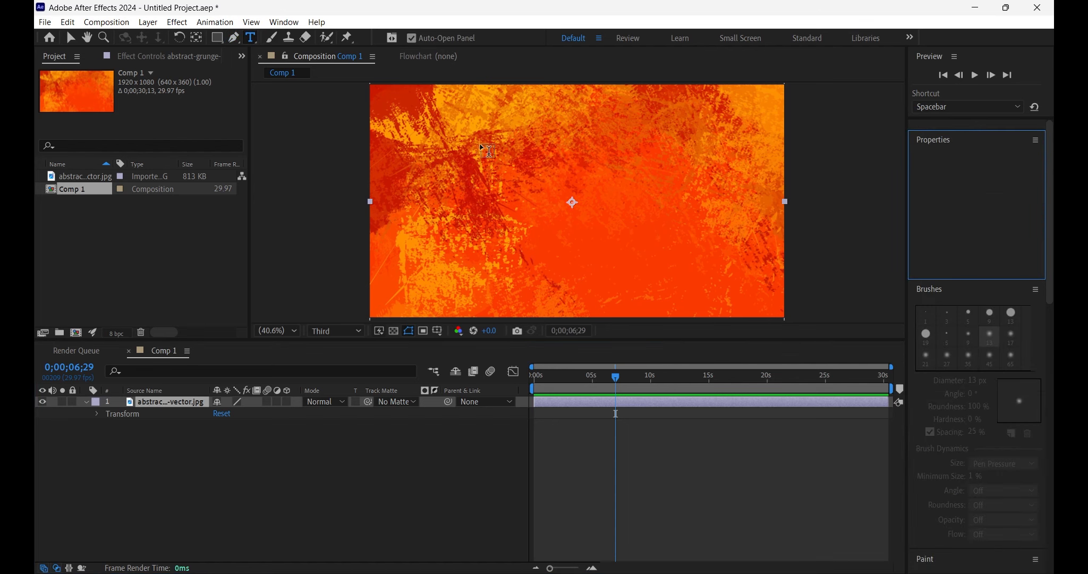
click(487, 184)
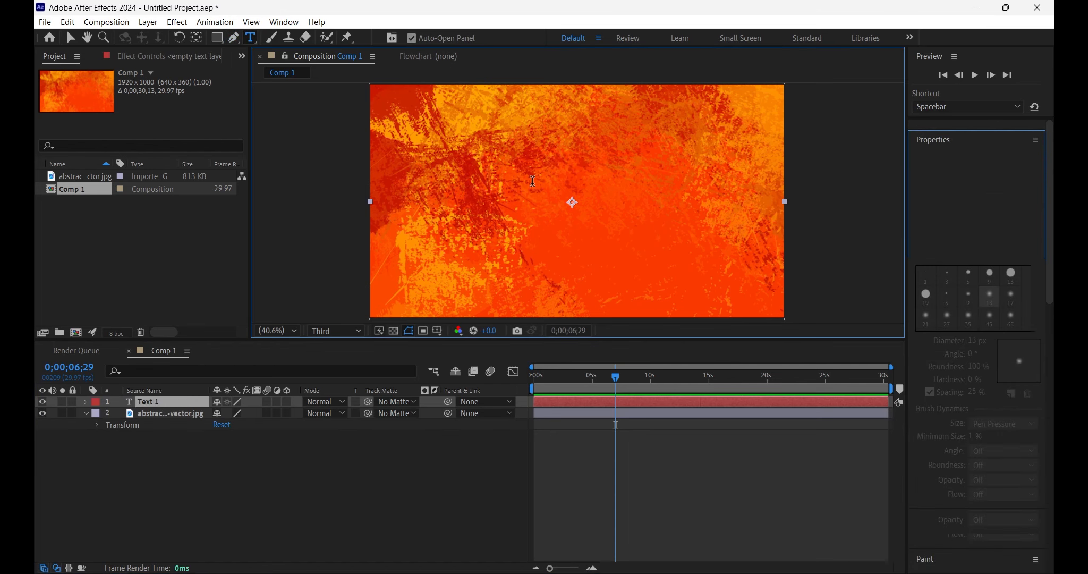
text(tuhhgjgugj)
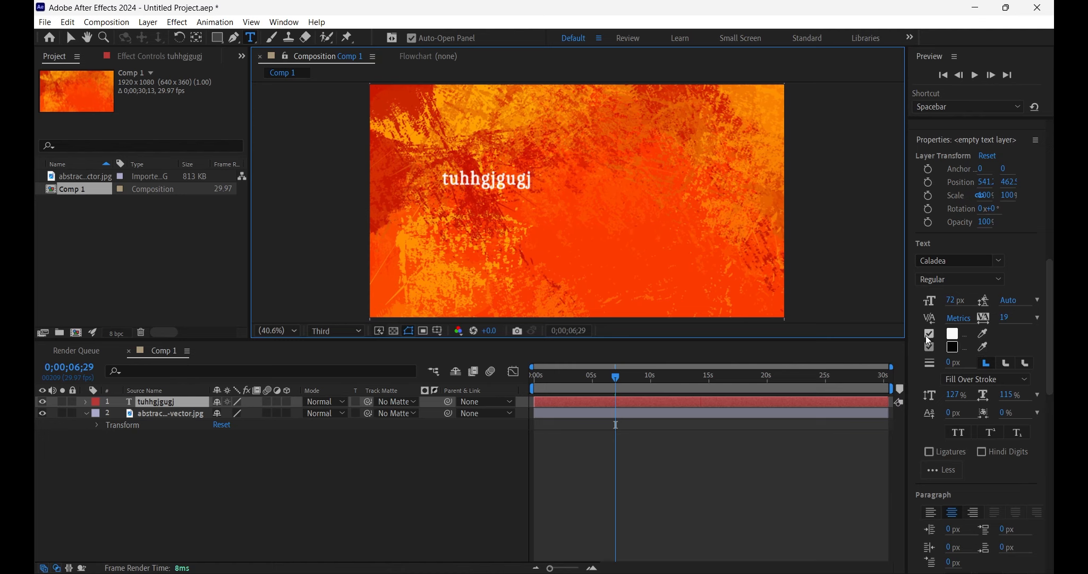
drag(911, 329, 860, 341)
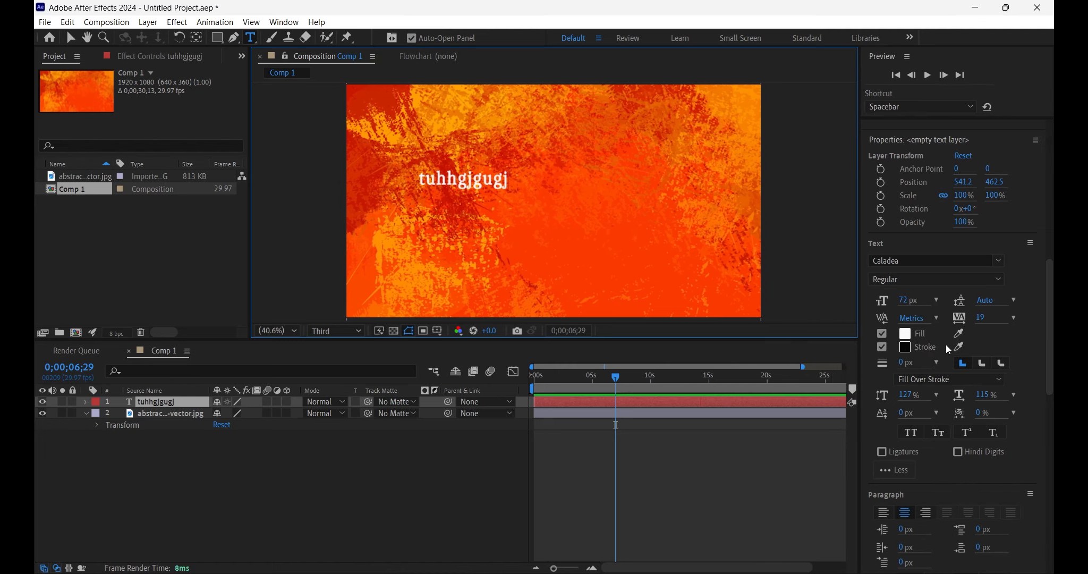
scroll(938, 364, up, 2)
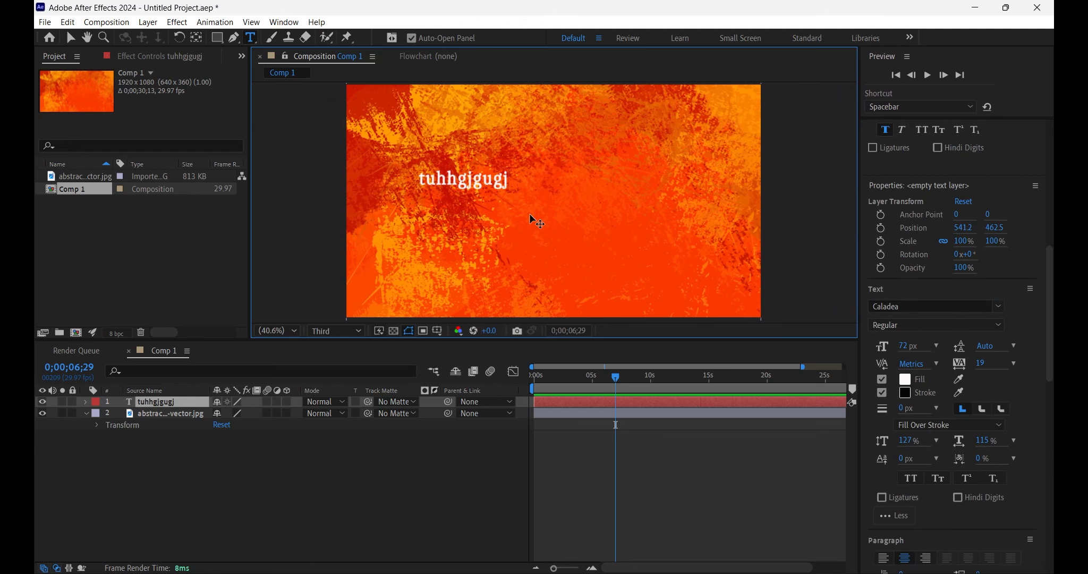
Set the whole text's font size to 92 px, its leading to 48 px and its tracking to 106.
drag(912, 348, 935, 347)
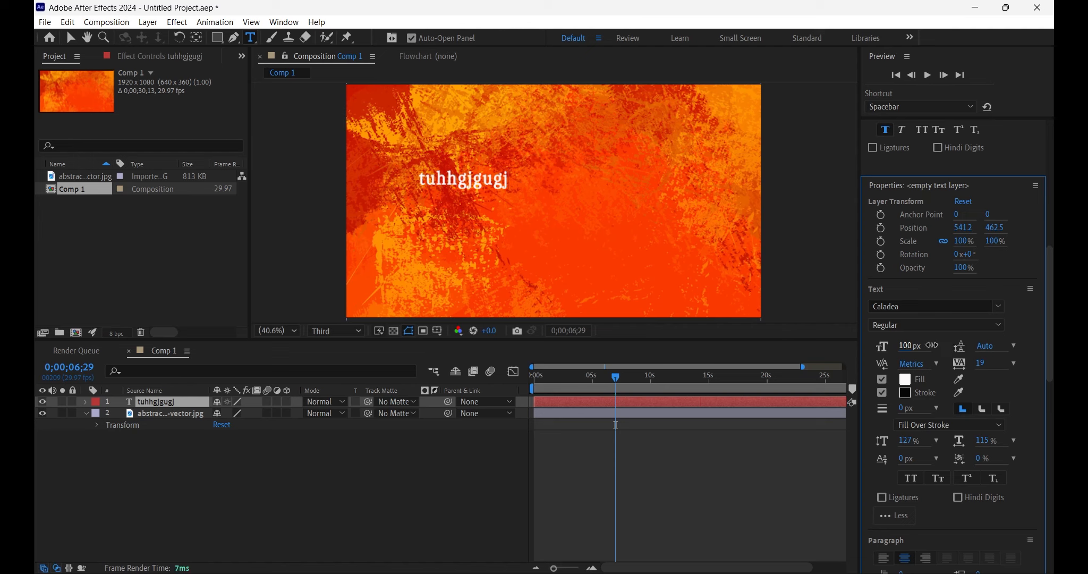
click(577, 403)
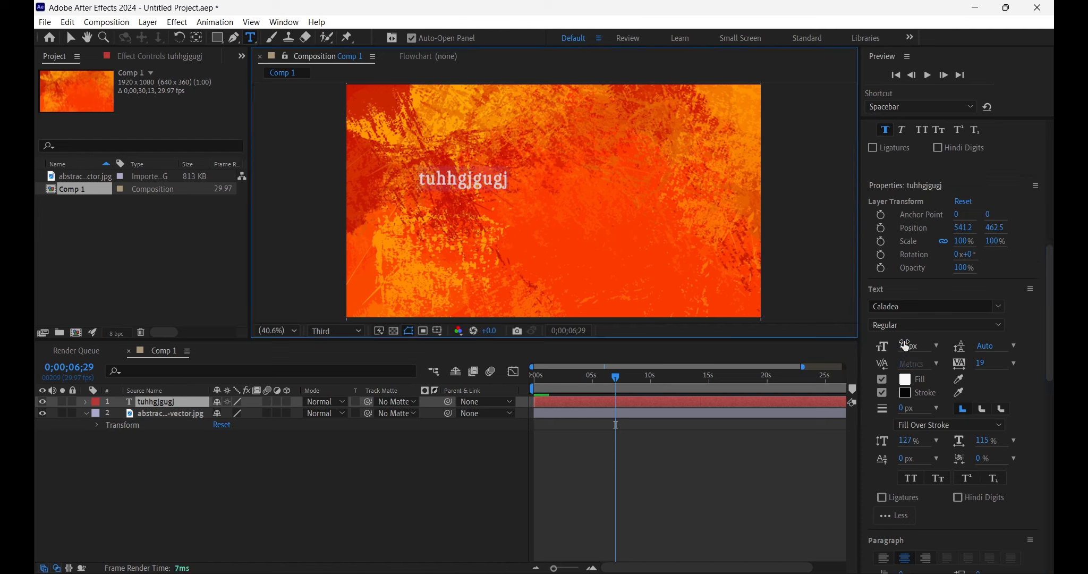
drag(907, 345, 1050, 351)
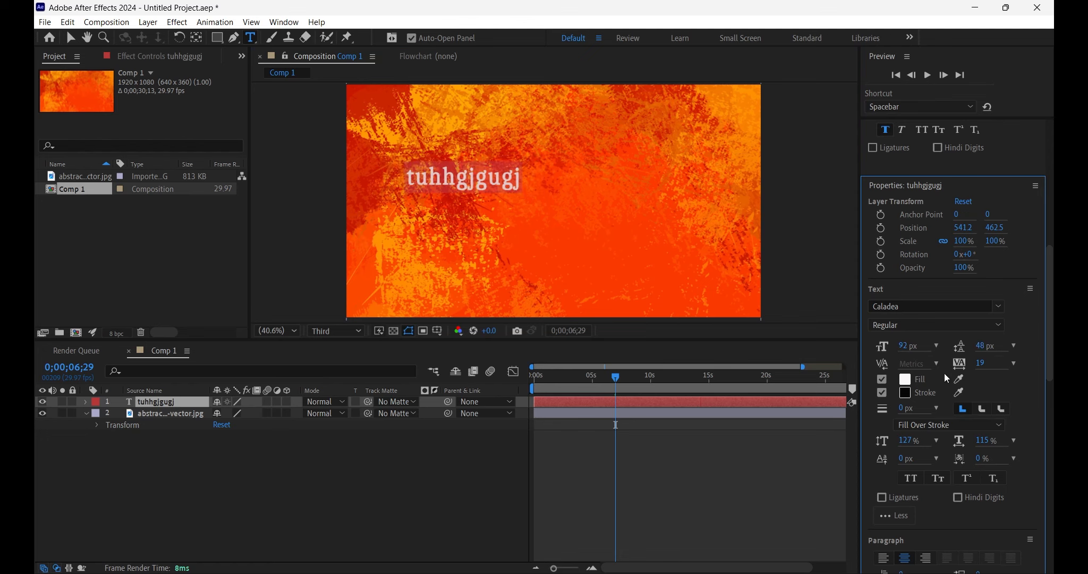
drag(983, 367, 912, 372)
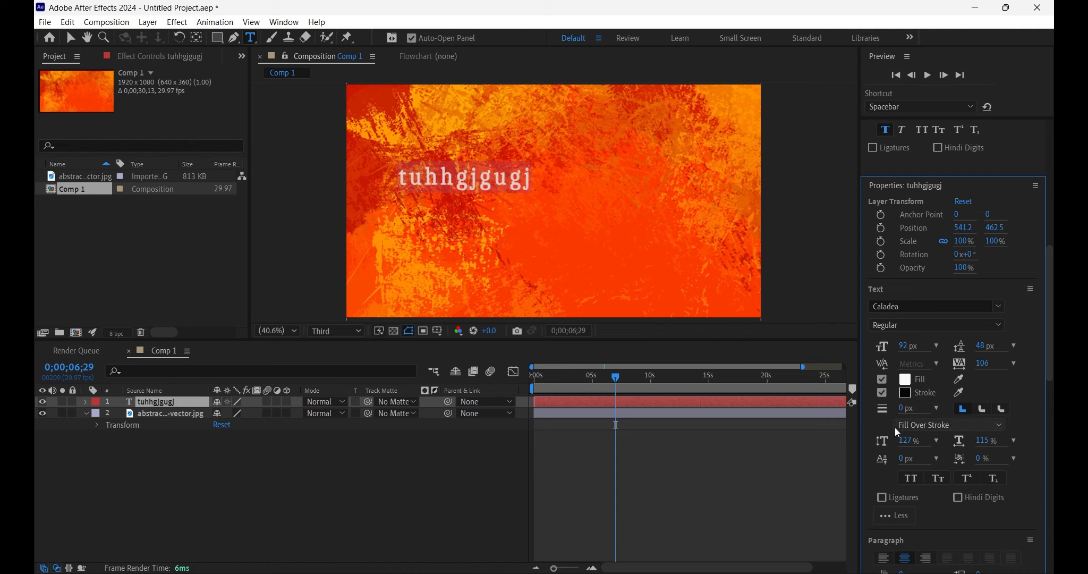
Change the text's fill colour to blue 0A26D5.
click(905, 380)
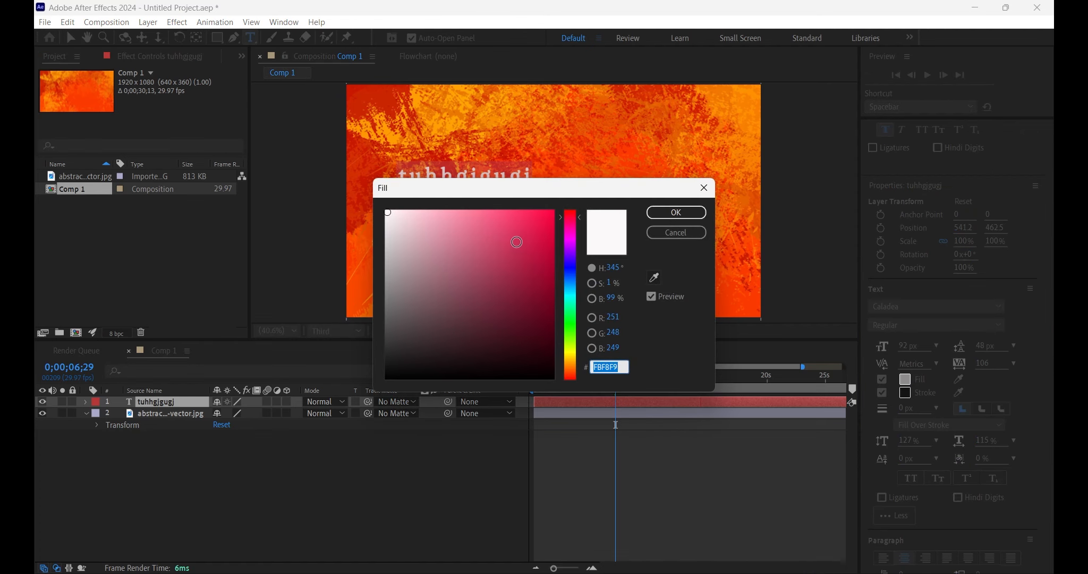
click(576, 271)
click(547, 238)
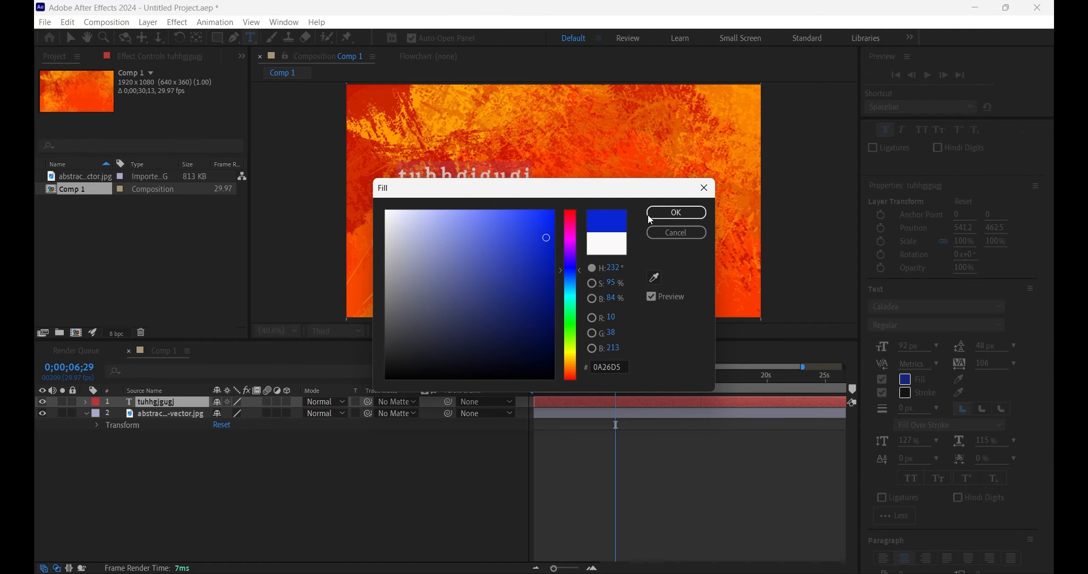
click(676, 212)
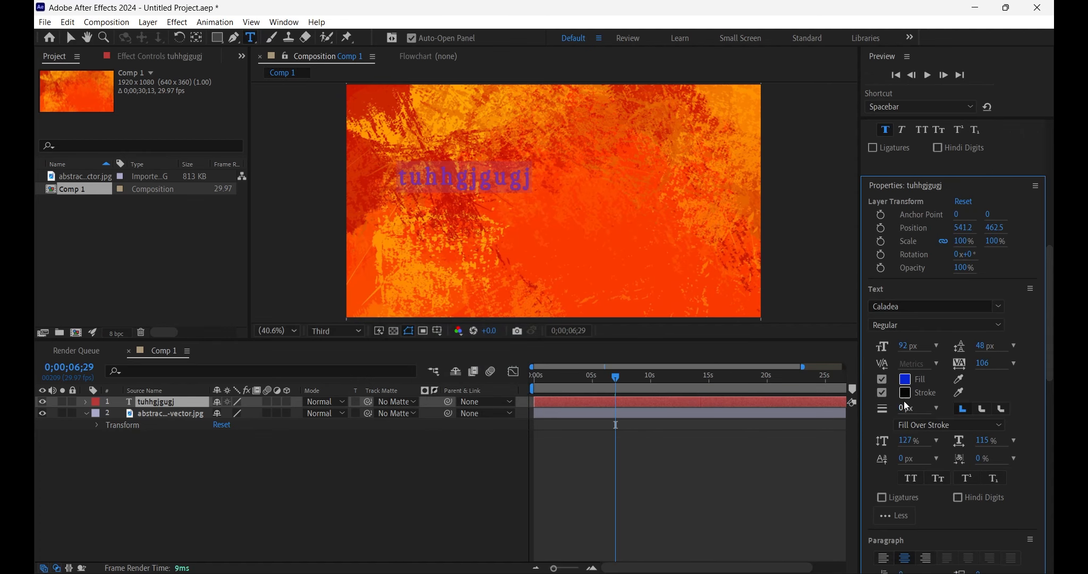
Change the text's stroke colour to cyan 19DCEB and set the stroke width to 26 px.
click(909, 393)
click(531, 229)
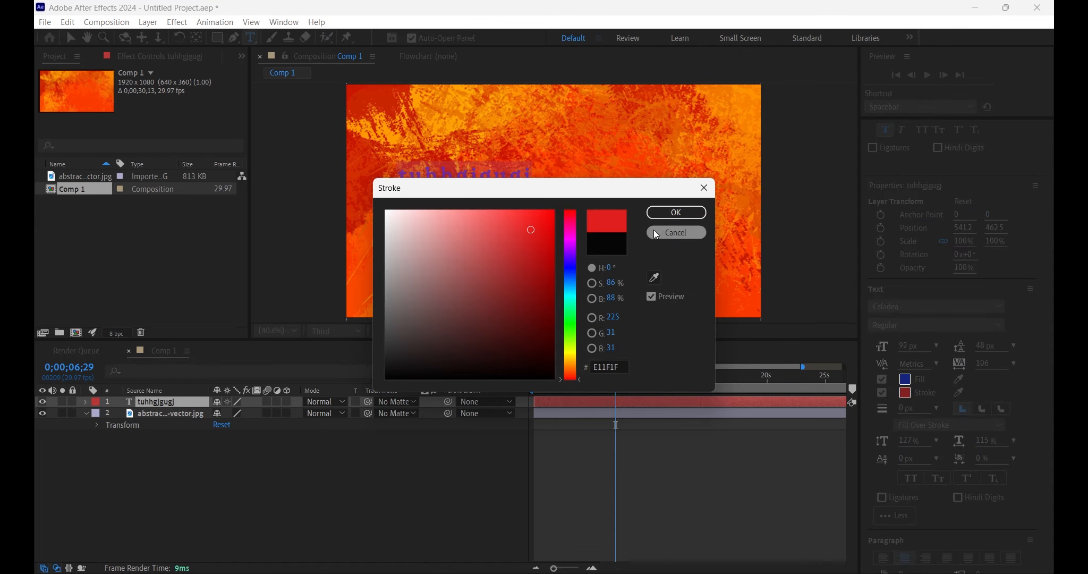
click(570, 293)
click(537, 221)
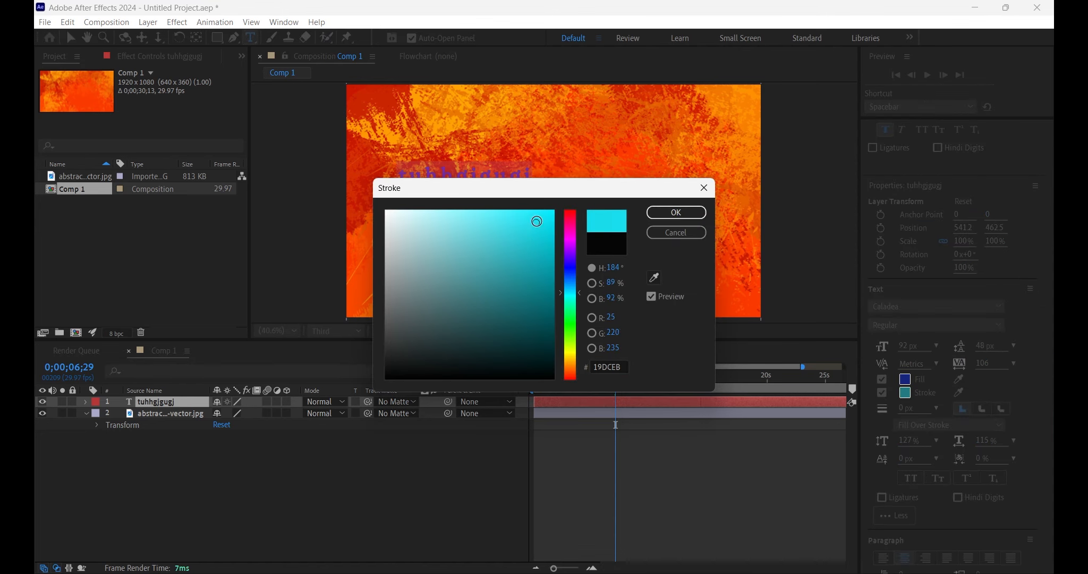
click(686, 213)
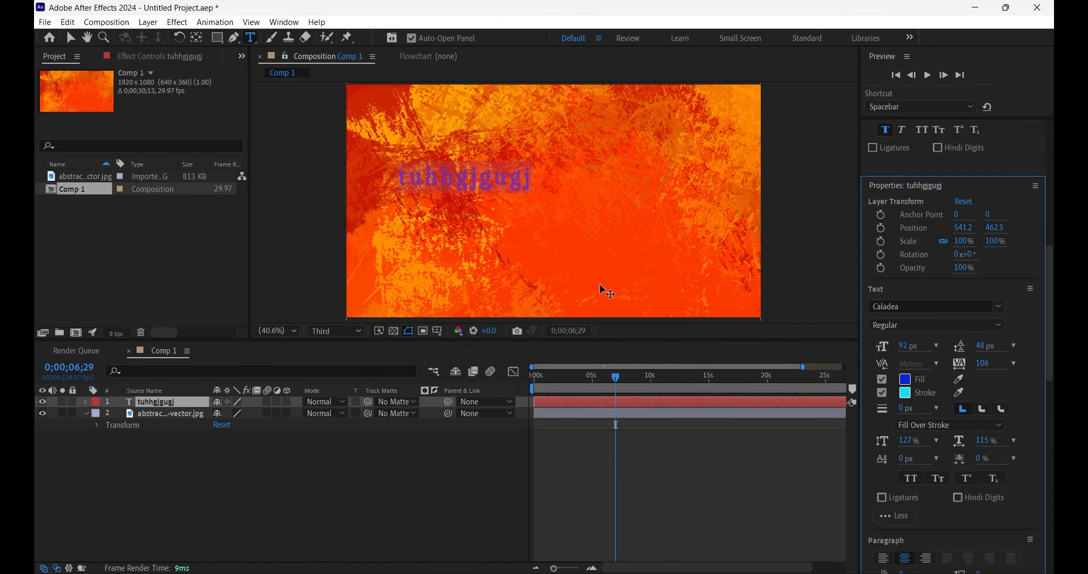
mouse_move(907, 410)
mouse_down()
mouse_move(1012, 399)
mouse_move(910, 395)
mouse_up()
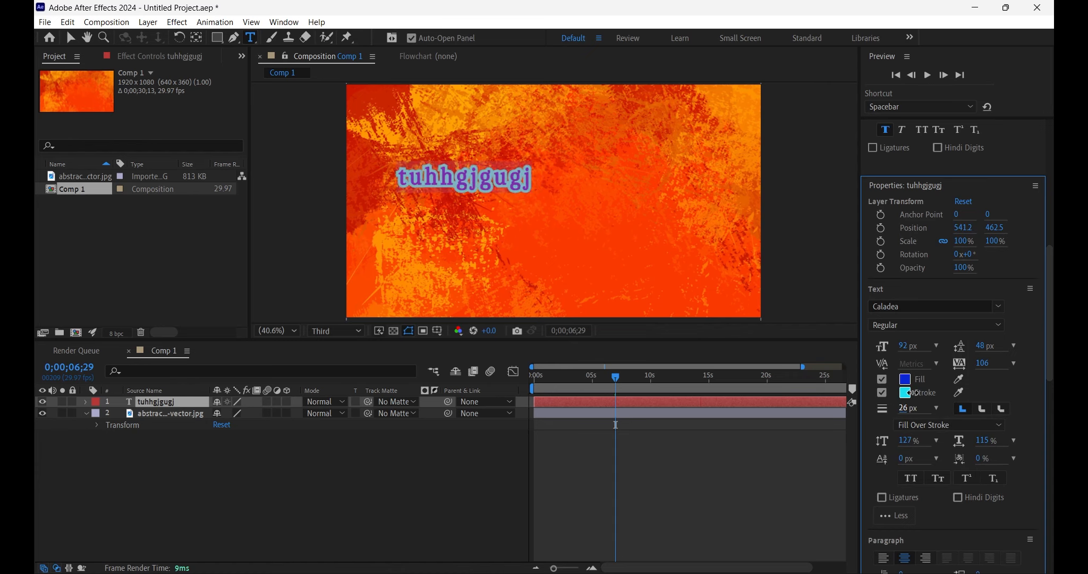
Try the round and bevel line joins and the fill and stroke order options on the text's stroke.
click(982, 409)
click(1001, 410)
click(963, 408)
click(963, 426)
click(963, 428)
click(963, 428)
Set the text's vertical scale to 227%, its horizontal scale to 204% and its baseline shift to 11 px.
click(948, 442)
drag(906, 443, 1037, 428)
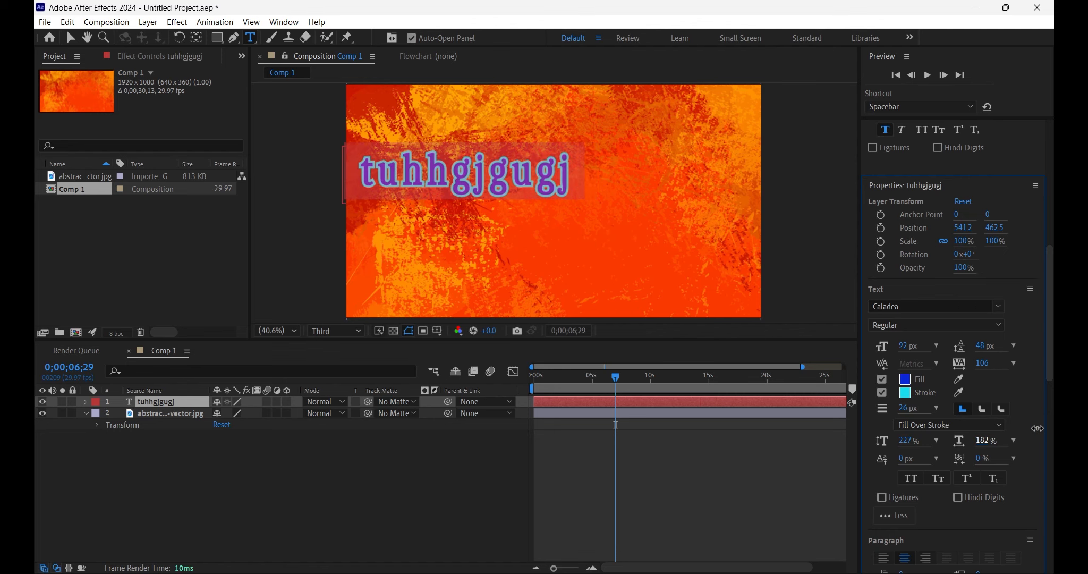
mouse_move(903, 458)
mouse_down()
mouse_move(956, 458)
mouse_move(911, 458)
mouse_up()
drag(999, 457, 885, 457)
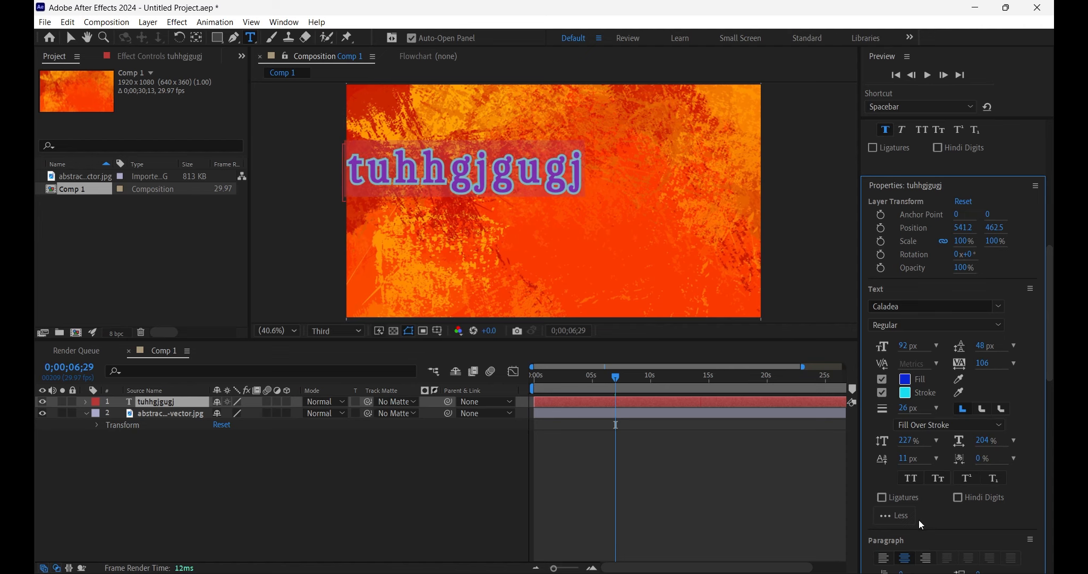
Try the All Caps and Small Caps styles on the text and turn both off again.
click(914, 482)
click(914, 482)
click(914, 482)
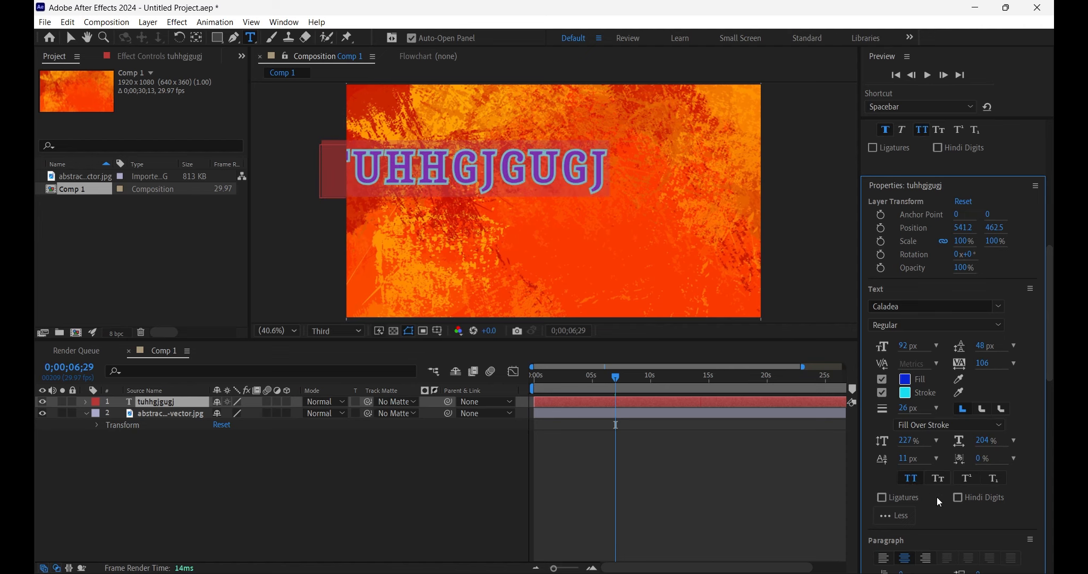
click(942, 478)
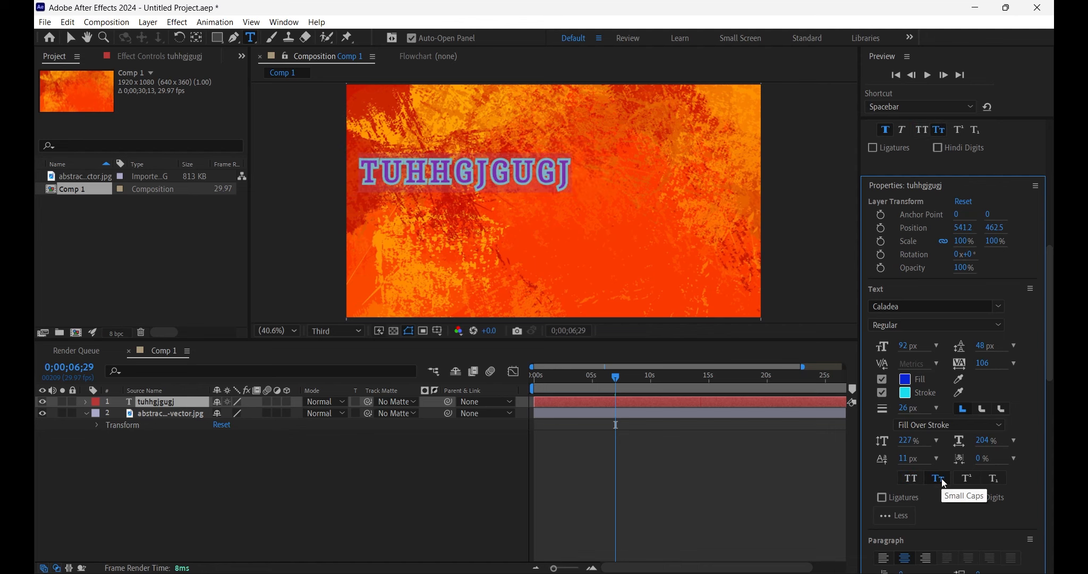
click(942, 478)
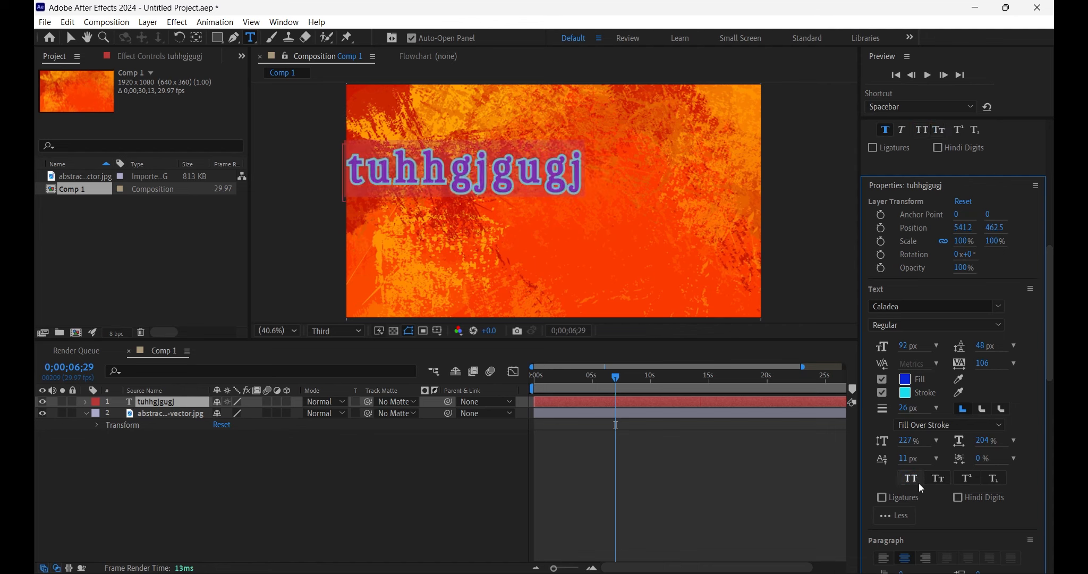
click(918, 483)
click(935, 482)
click(935, 483)
Try different fonts on the text, including Brush Script MT and Calibri, and set it to Candara Light.
scroll(952, 514, down, 5)
scroll(967, 398, up, 3)
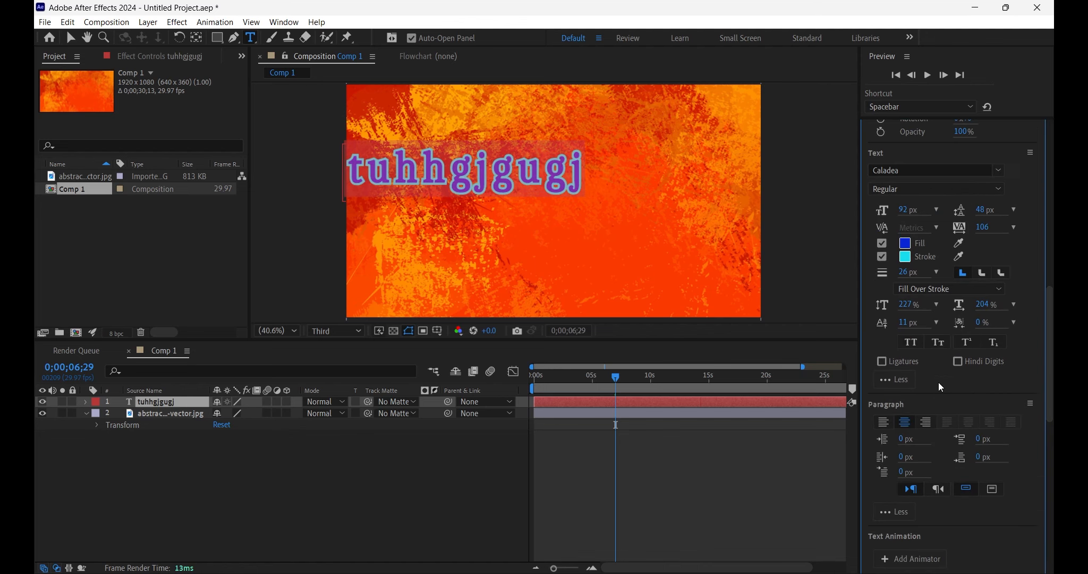
scroll(935, 359, up, 4)
scroll(873, 393, up, 5)
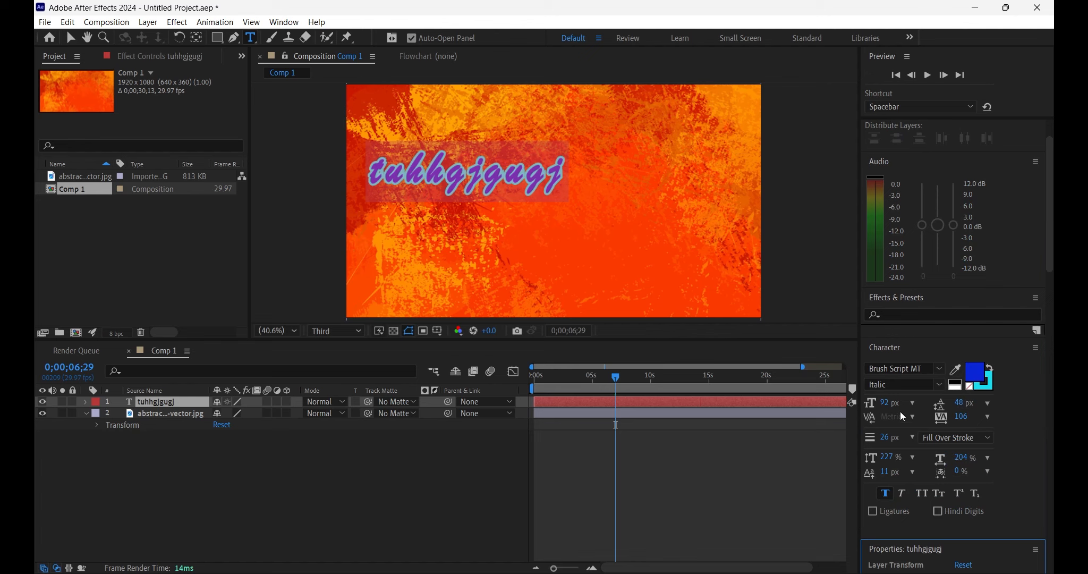
scroll(928, 479, down, 5)
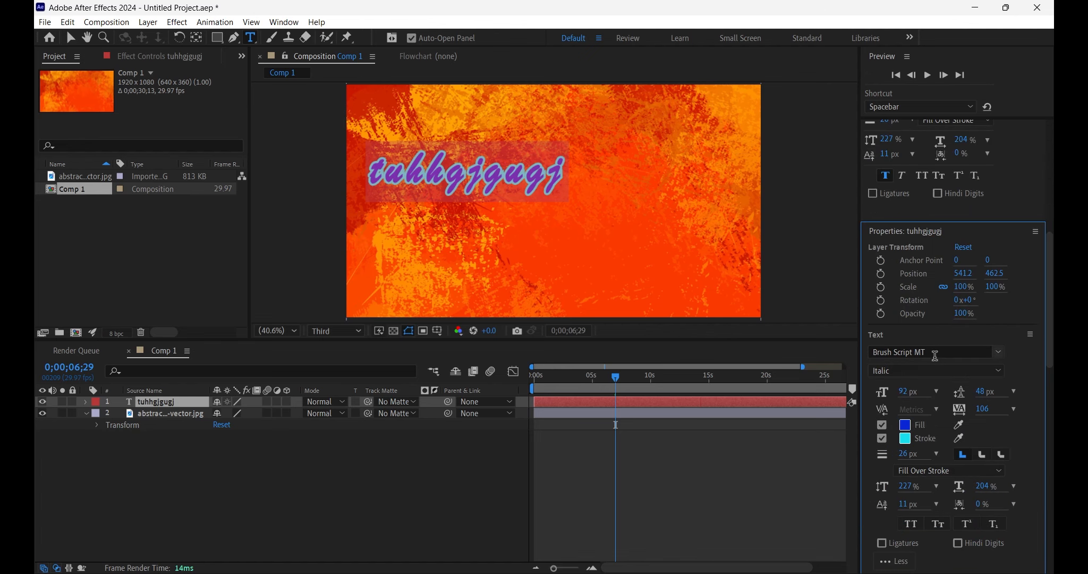
scroll(930, 355, down, 1)
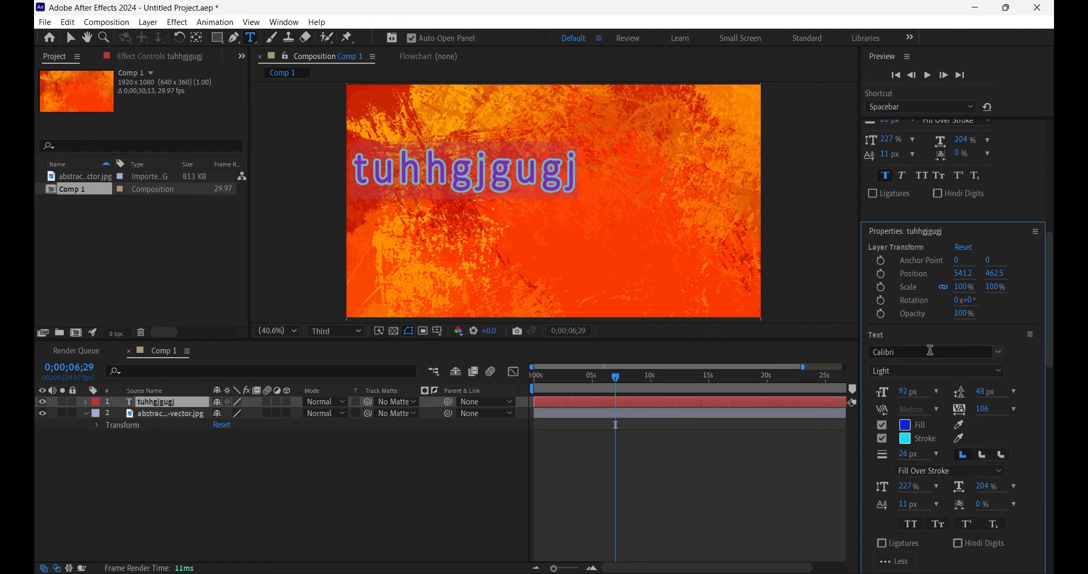
scroll(930, 351, down, 1)
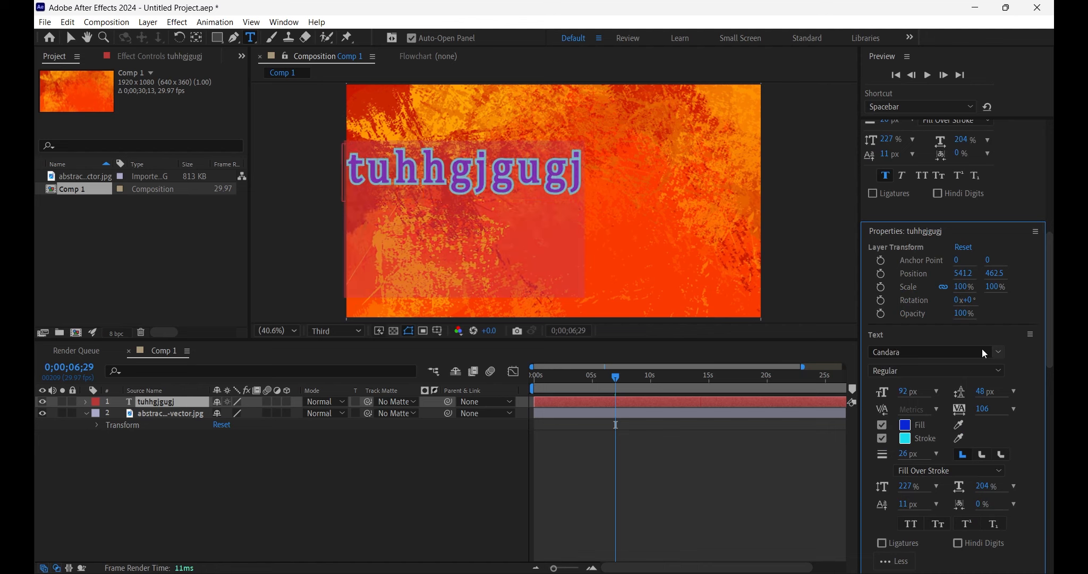
scroll(979, 349, down, 1)
click(1000, 353)
click(926, 362)
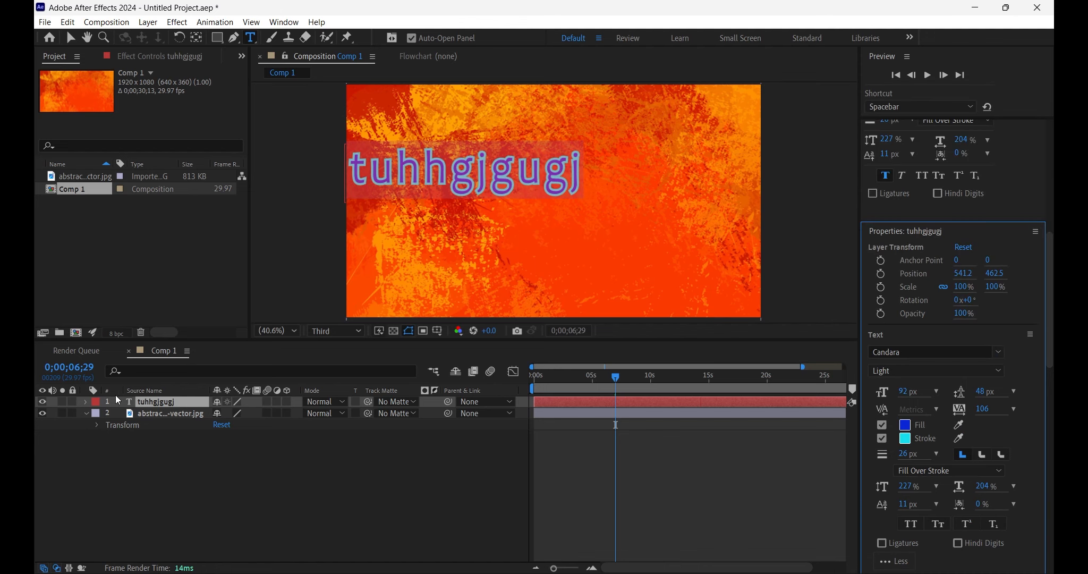
Move the text layer to the middle of the composition, at about position 961.9, 543.7.
click(70, 37)
drag(454, 184, 541, 203)
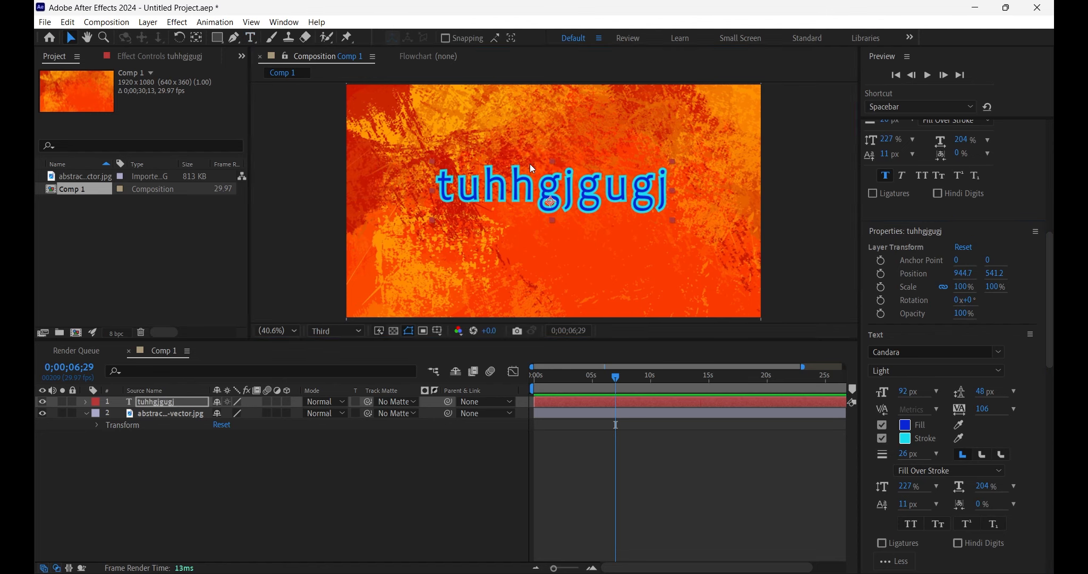
mouse_move(551, 201)
mouse_down()
mouse_move(525, 185)
mouse_move(555, 202)
mouse_up()
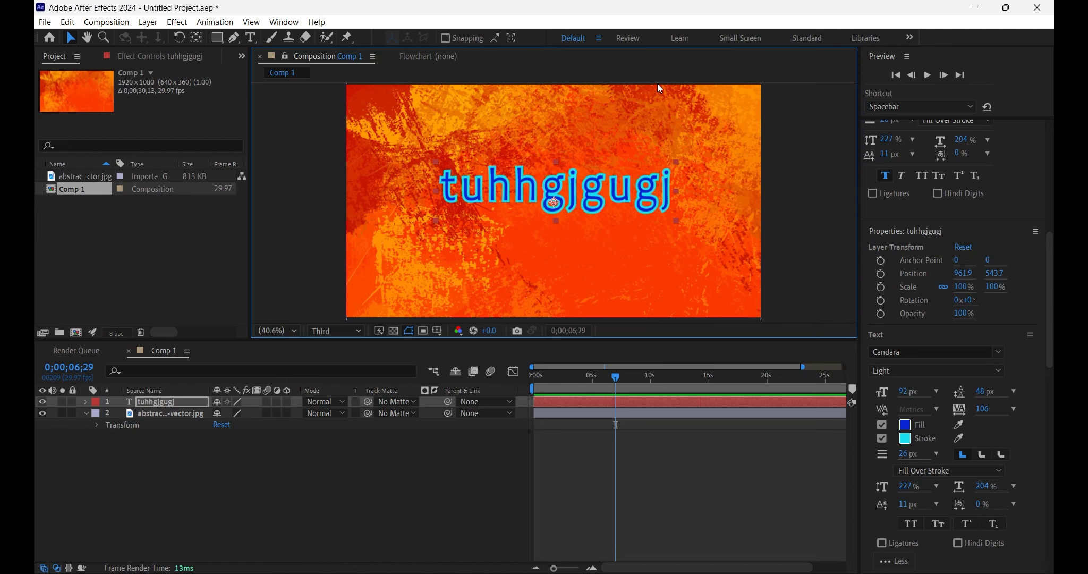
Set the composition view's magnification to Fit.
click(293, 327)
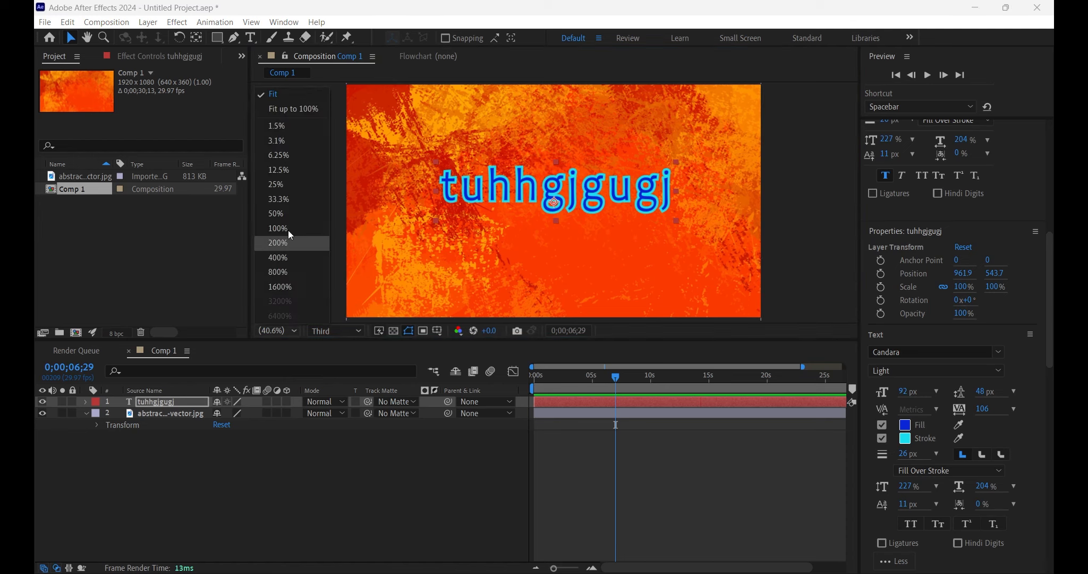
click(276, 96)
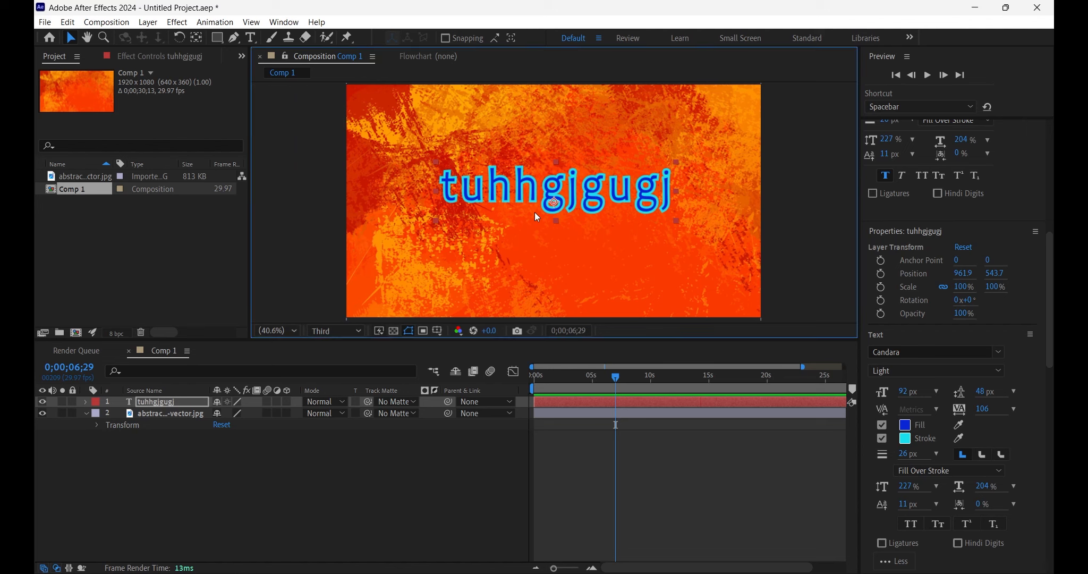
click(296, 333)
click(278, 95)
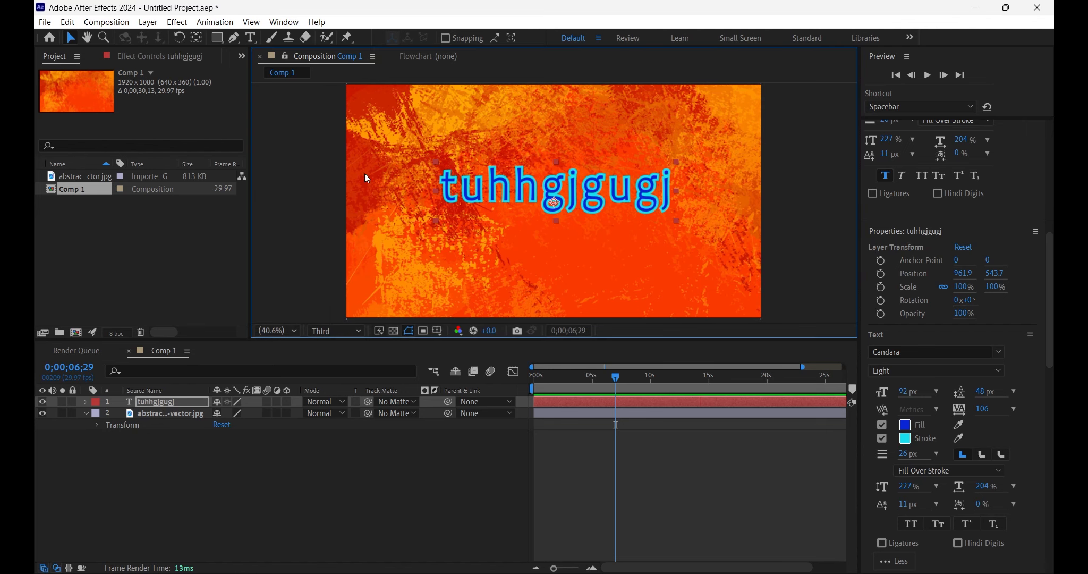
Compare the Full and Third preview resolutions of the composition and leave it at Full.
click(341, 331)
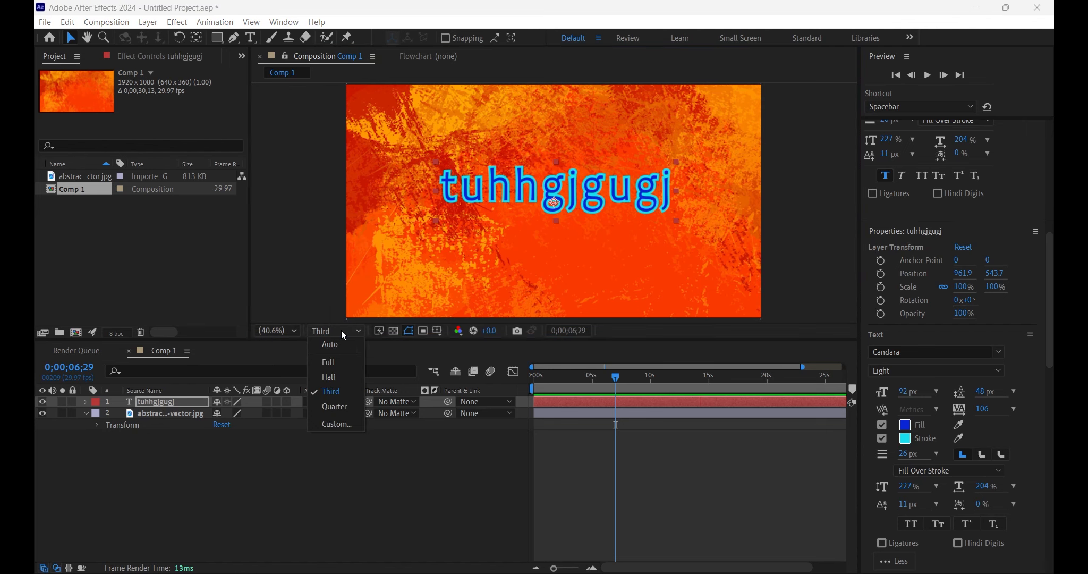
click(341, 362)
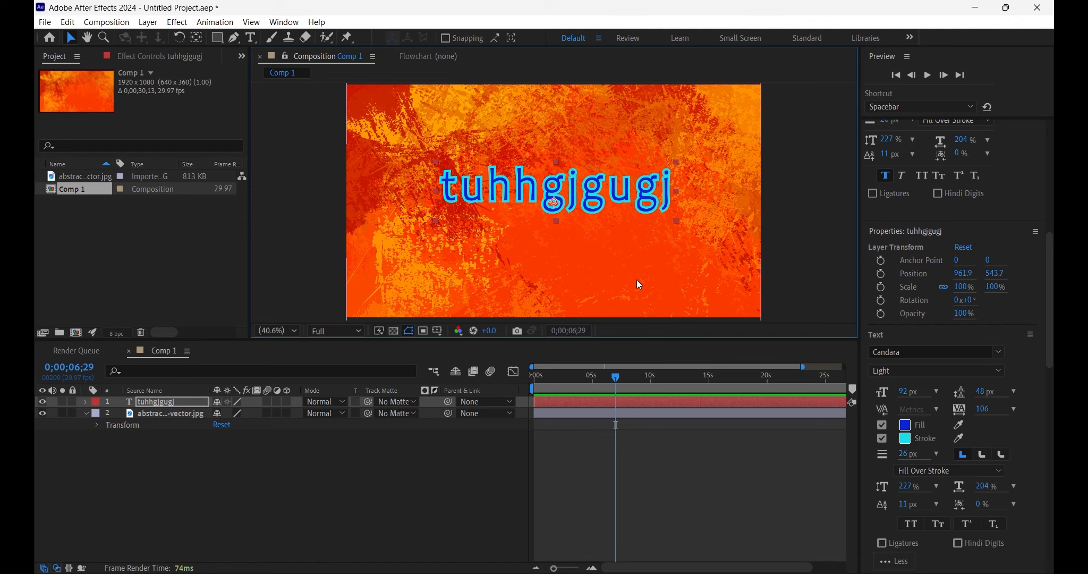
click(347, 331)
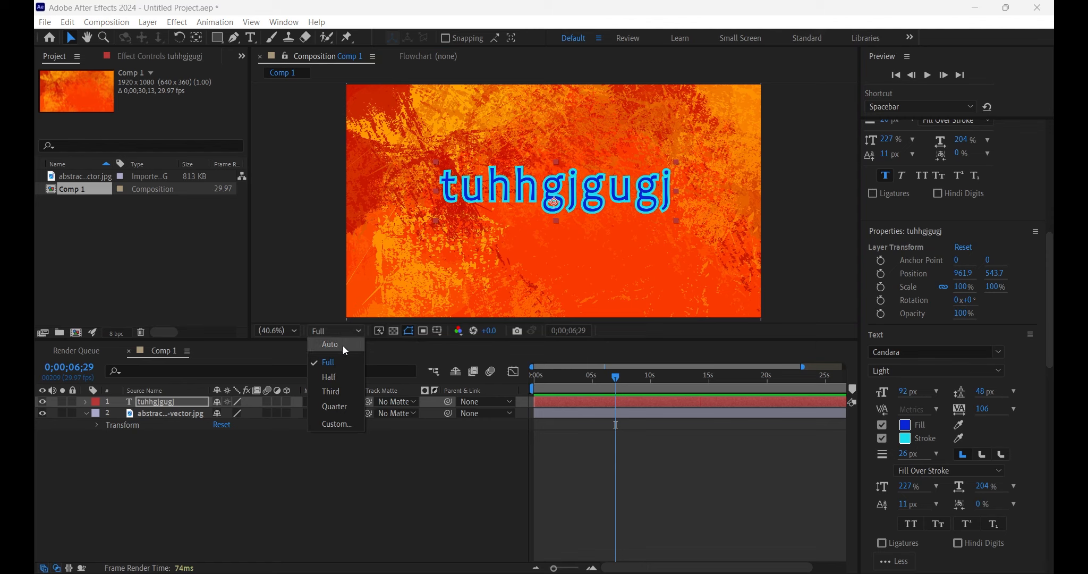
click(344, 391)
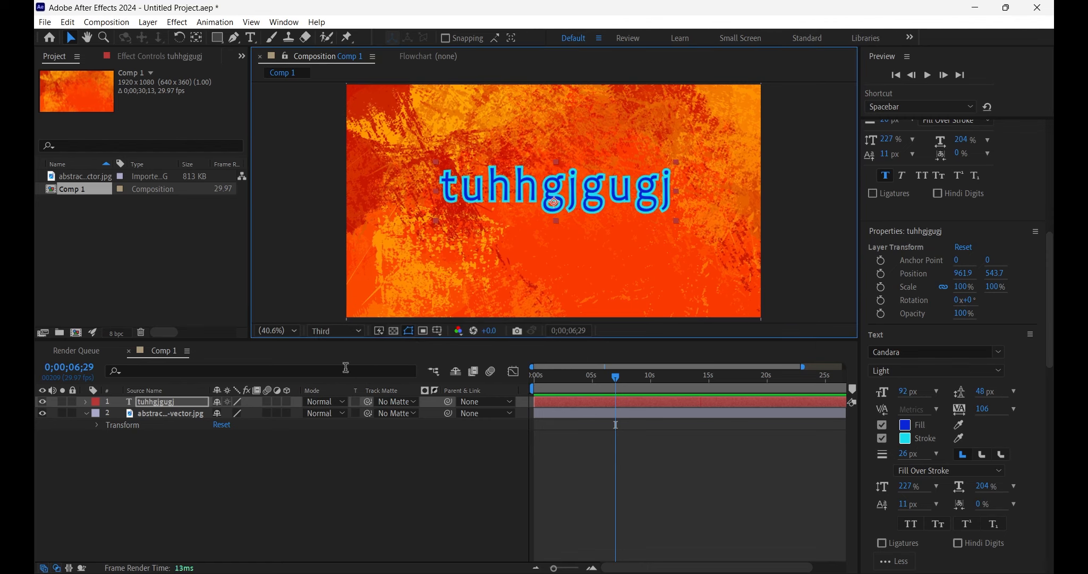
click(345, 336)
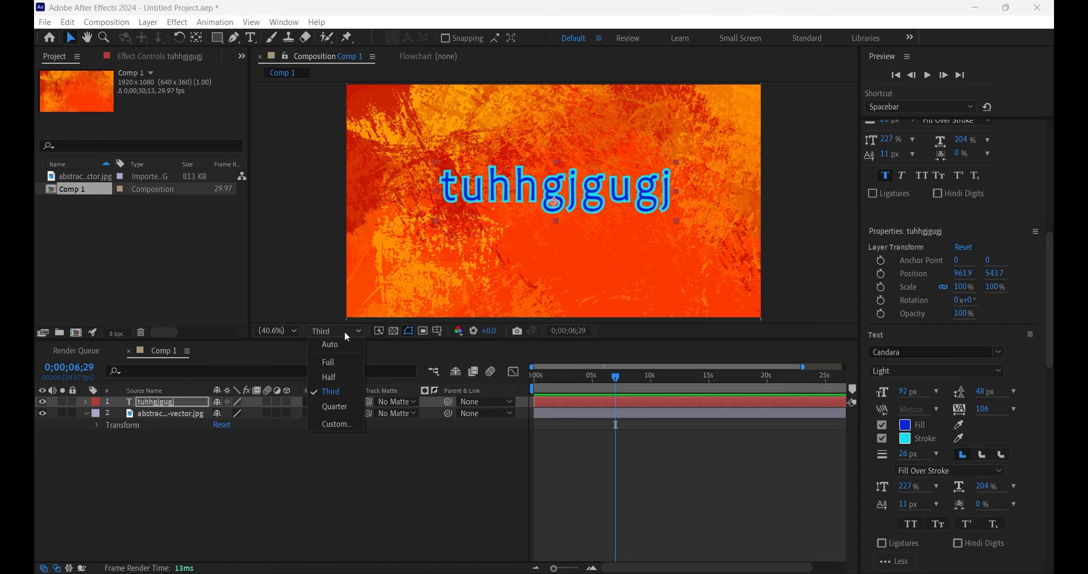
click(337, 363)
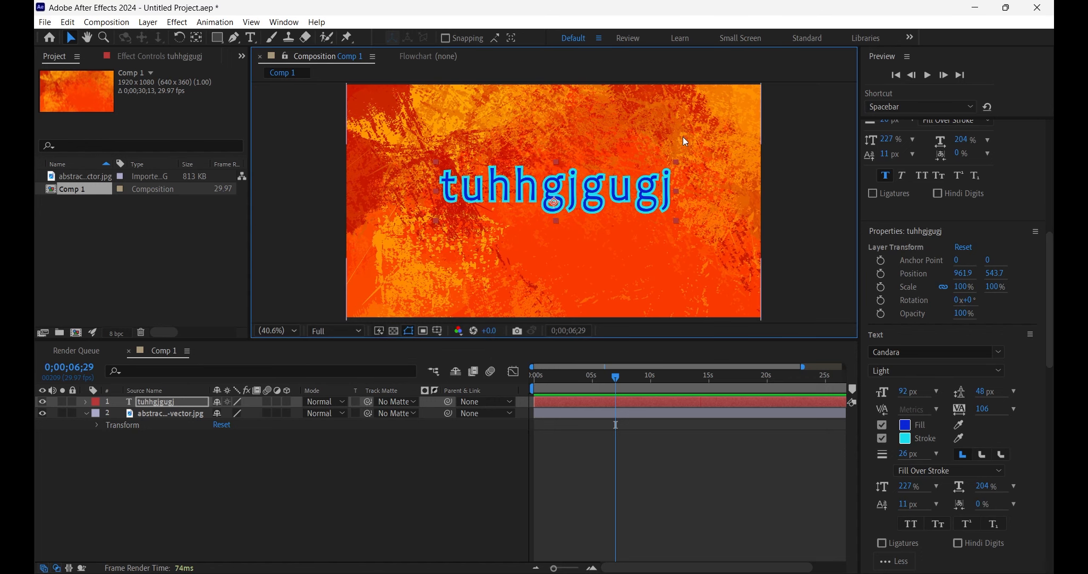
click(347, 336)
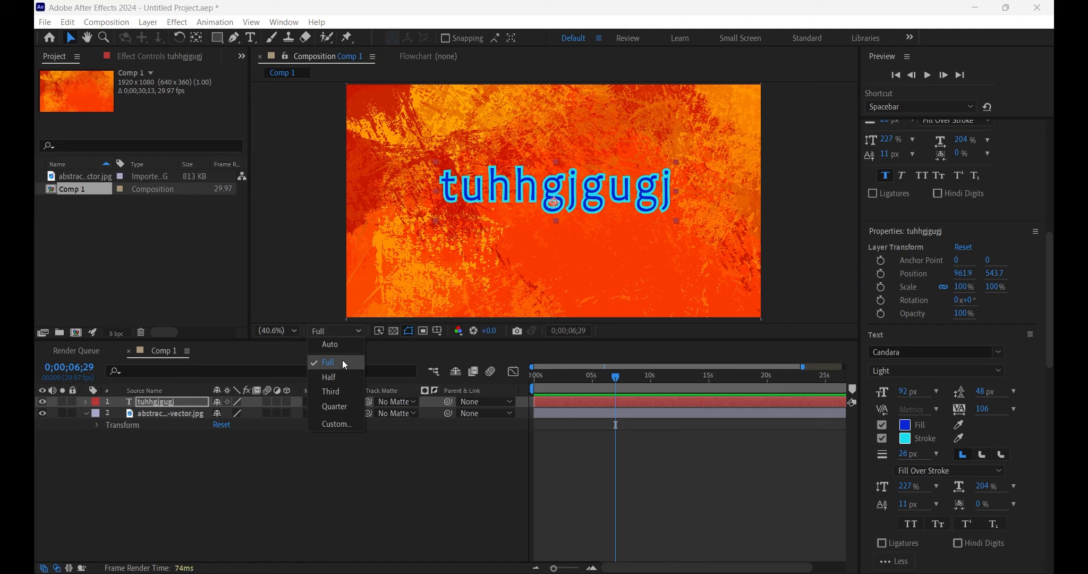
click(344, 362)
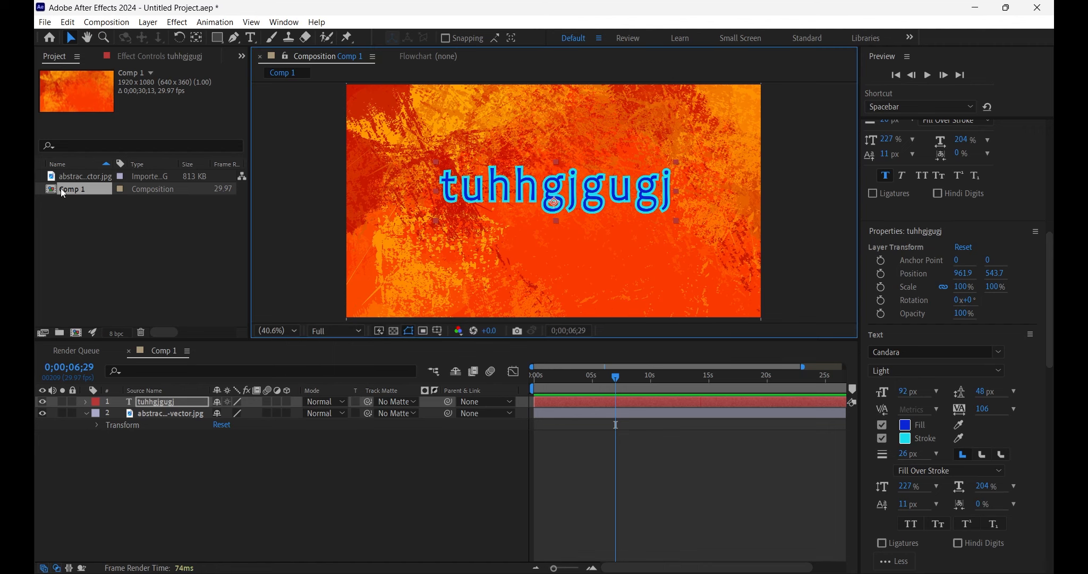
Deselect Comp 1 in the project and set the composition's fast previews to Off (Final Quality).
click(141, 250)
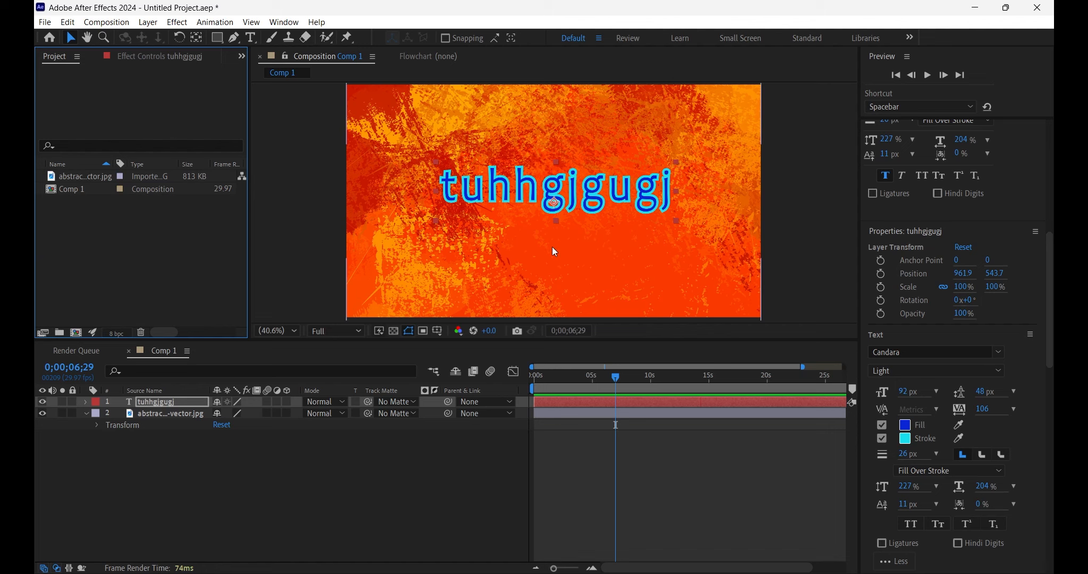
click(382, 334)
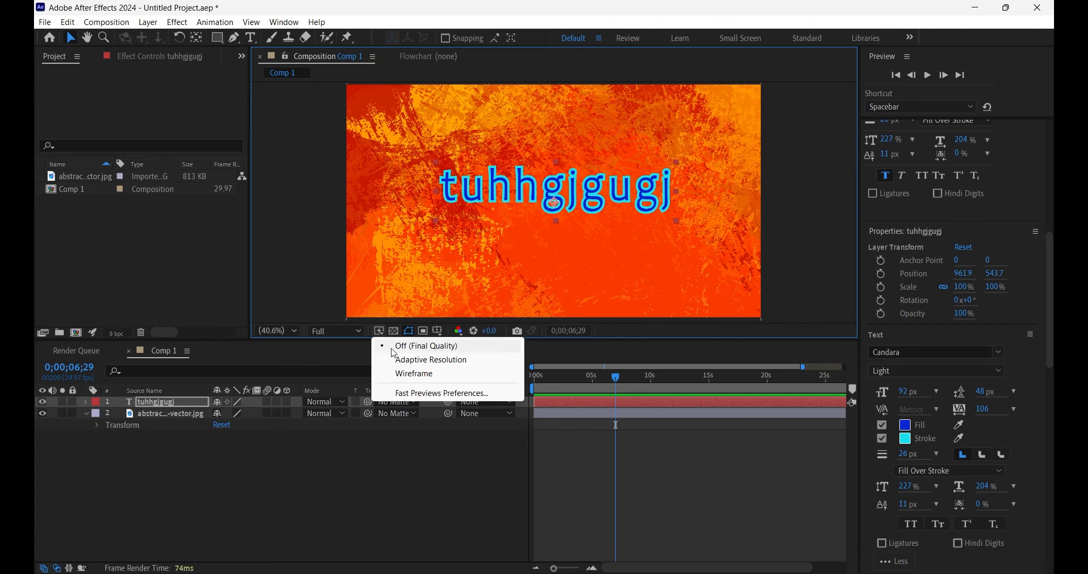
click(404, 345)
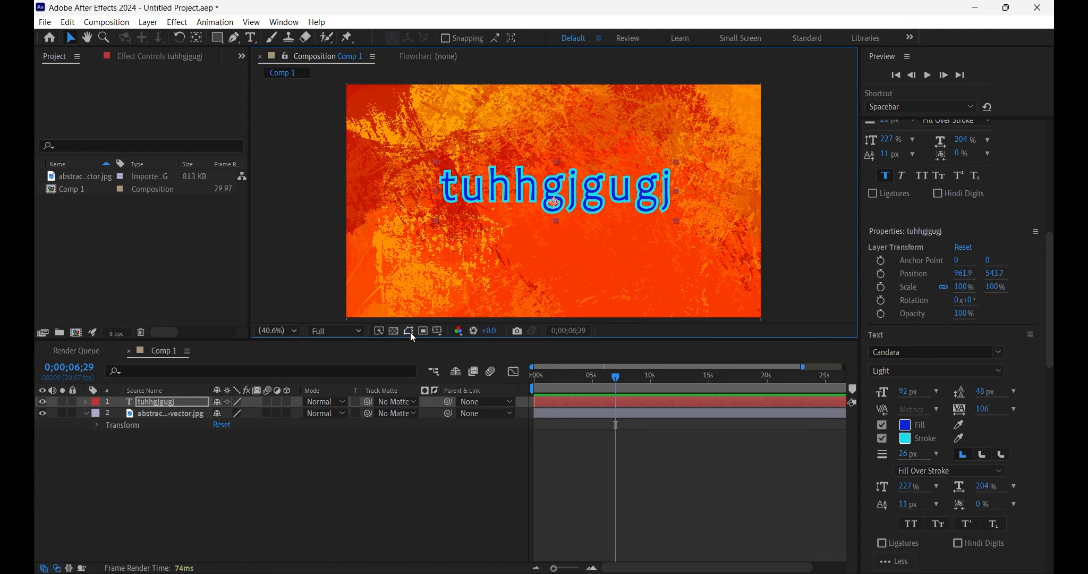
Show and hide the grid over the composition, and choose RGB as the displayed channel.
click(437, 331)
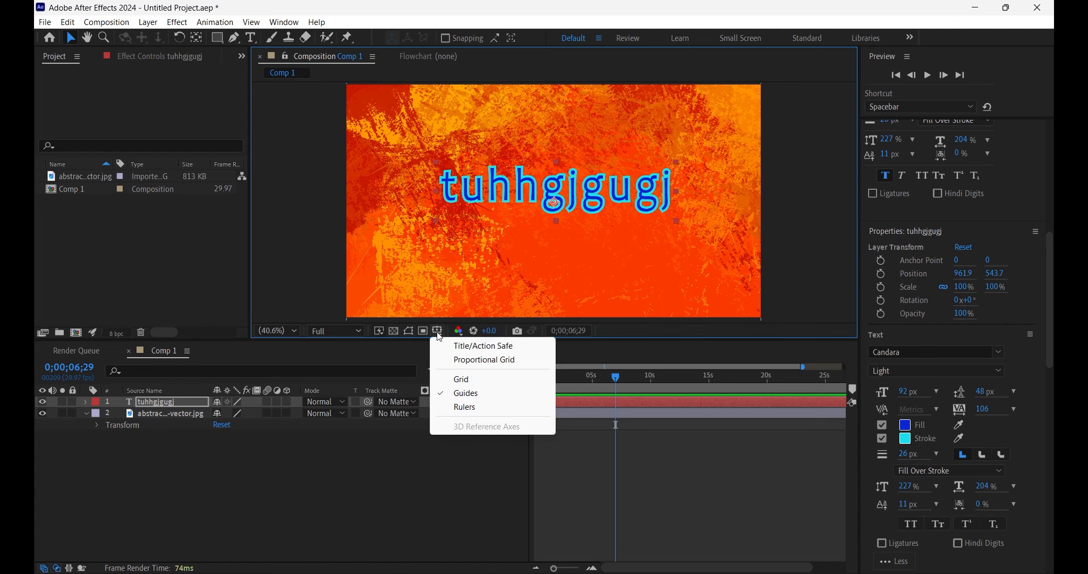
click(470, 382)
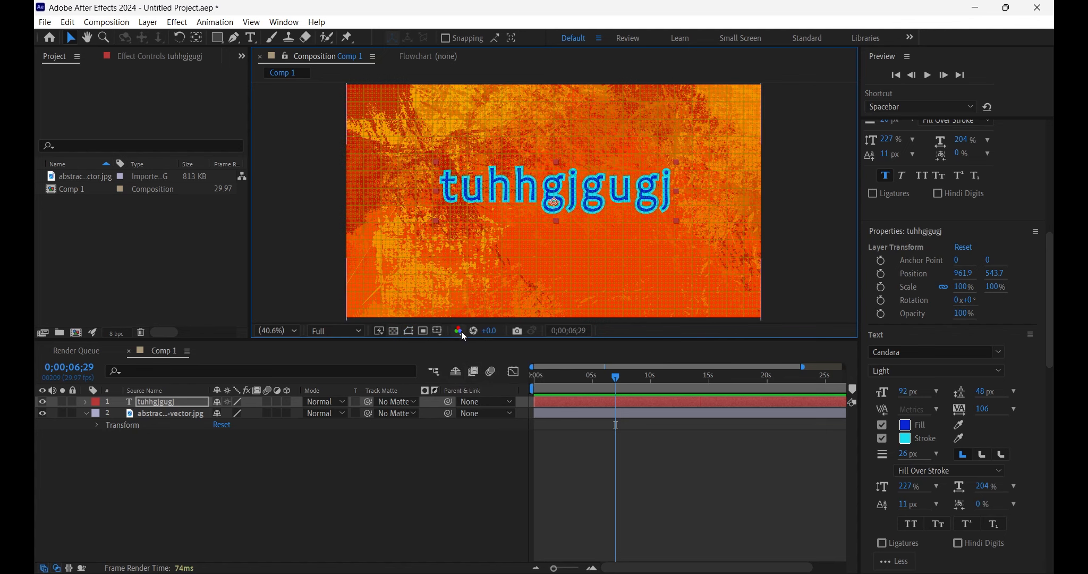
click(441, 329)
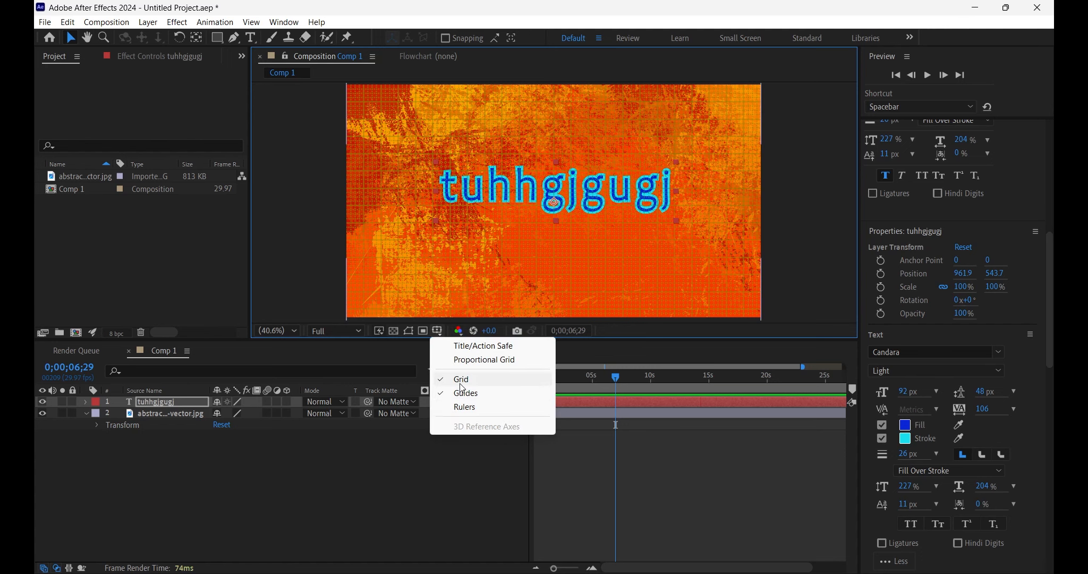
click(438, 380)
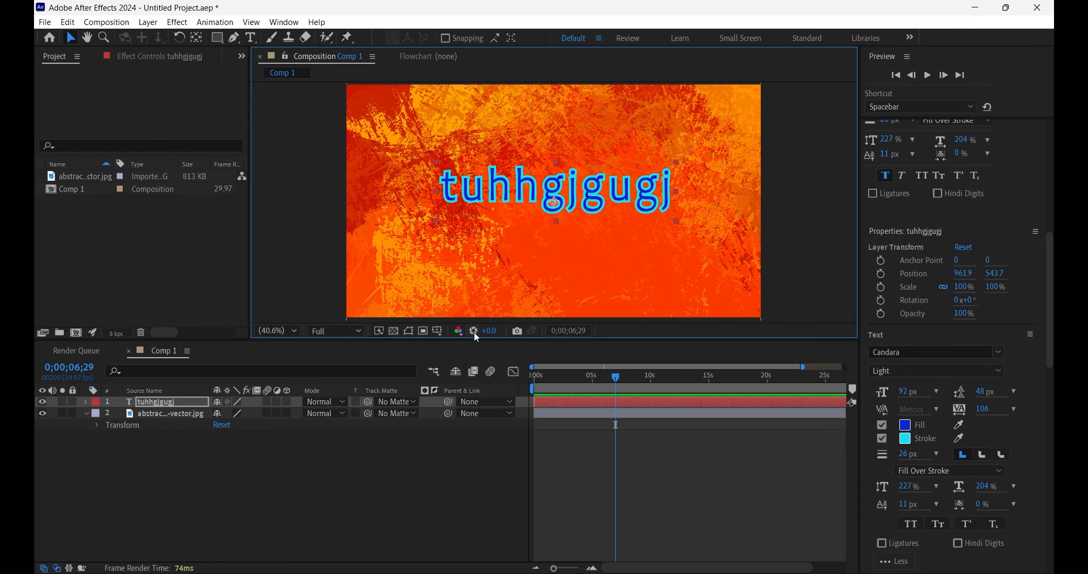
click(456, 336)
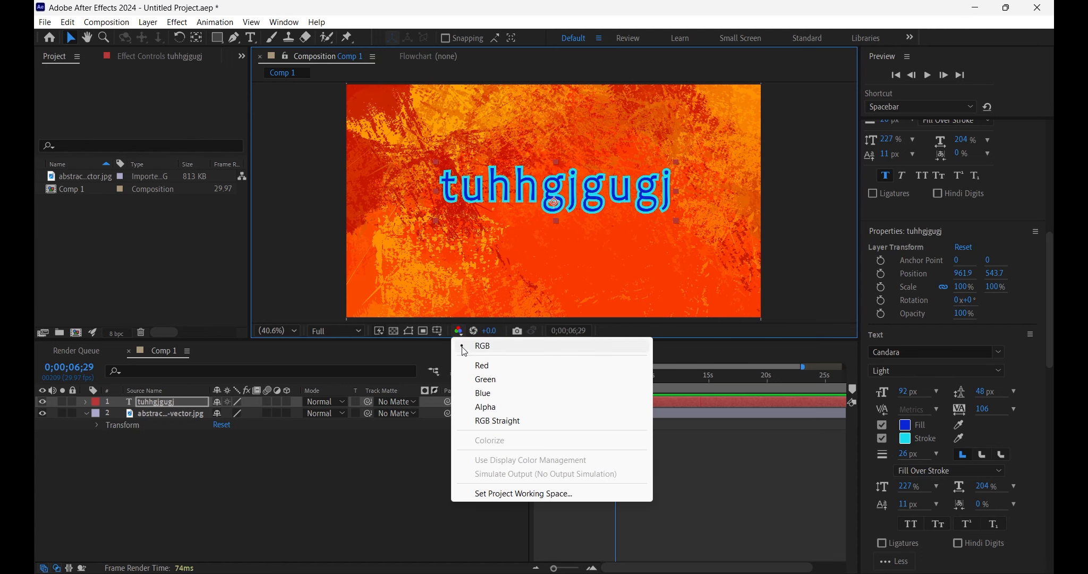
click(470, 346)
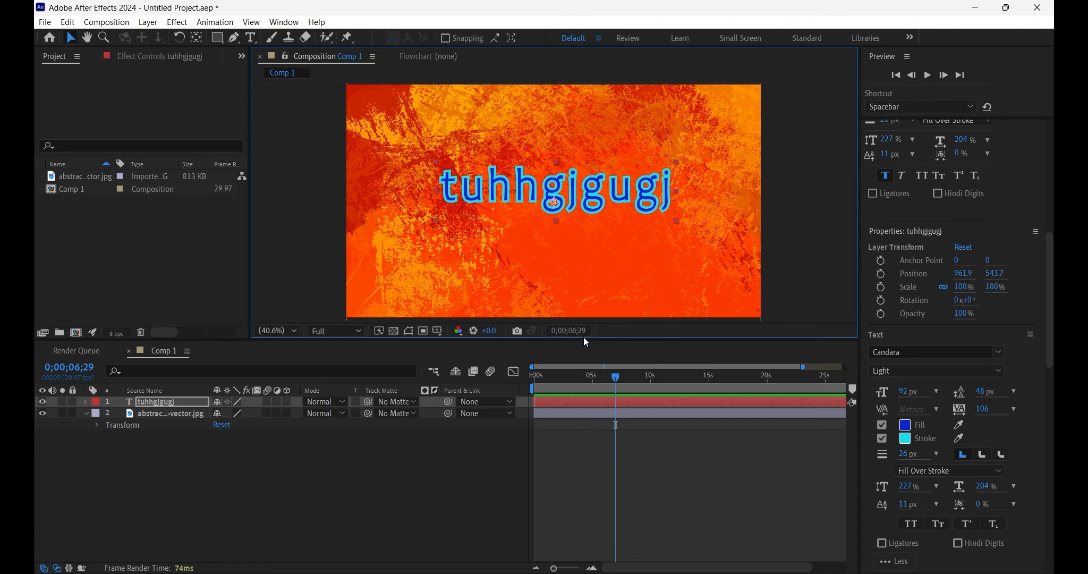
Return the playhead to 0;00;00;00 and select the text layer.
drag(624, 380, 534, 379)
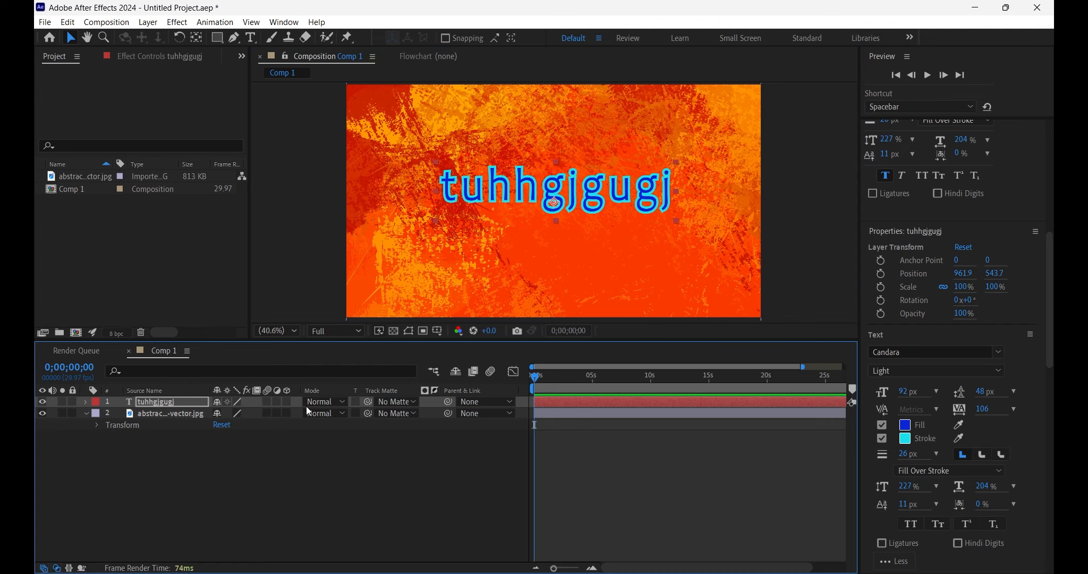
click(160, 441)
click(522, 180)
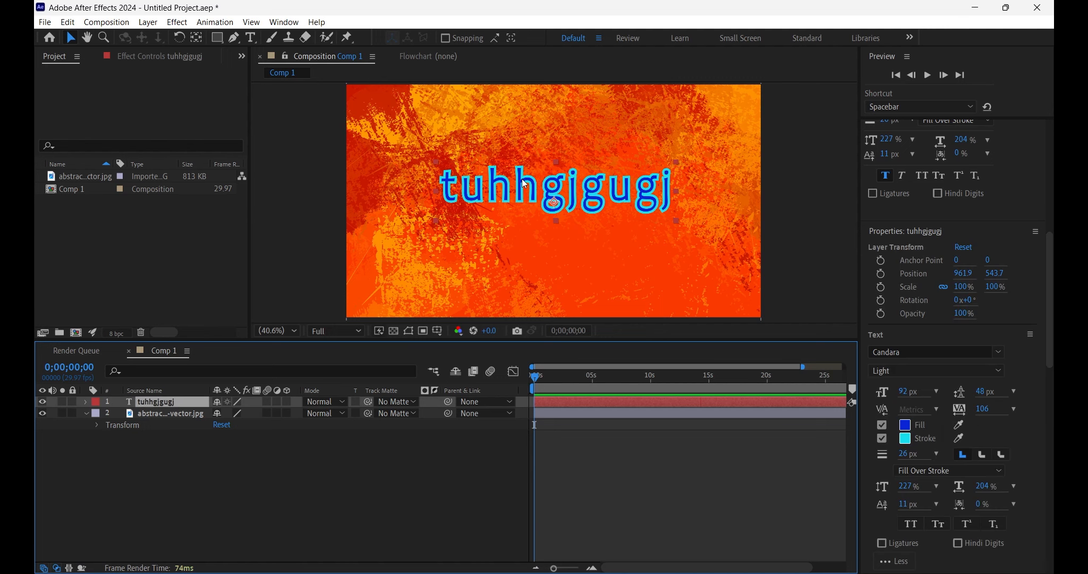
Expand the background image layer's transform properties and set its position to 930.9, 604.9, scale to 112% and rotation to 1°.
click(157, 414)
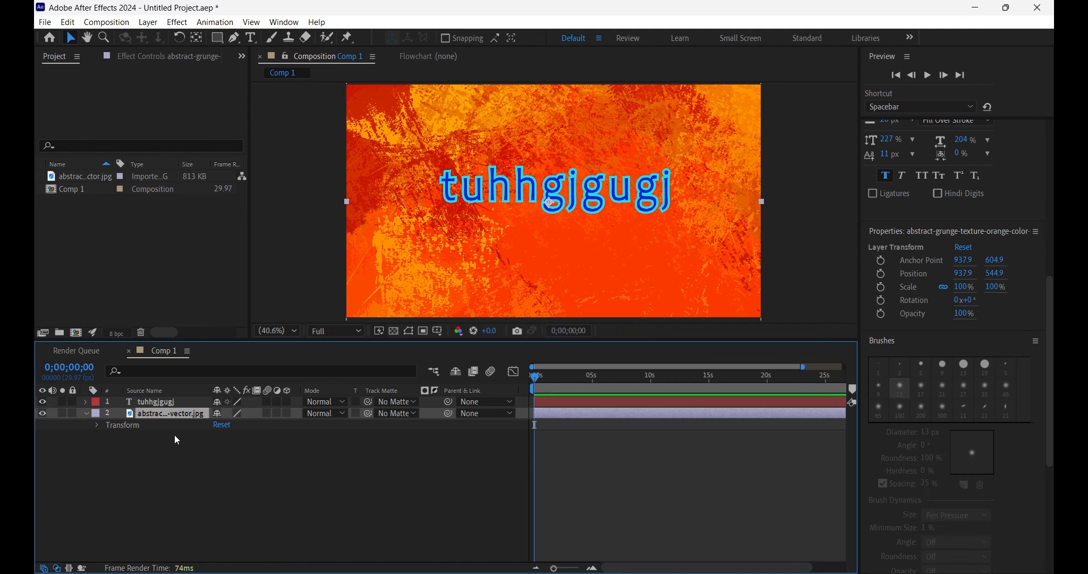
click(98, 423)
click(97, 424)
click(86, 412)
click(85, 414)
click(98, 425)
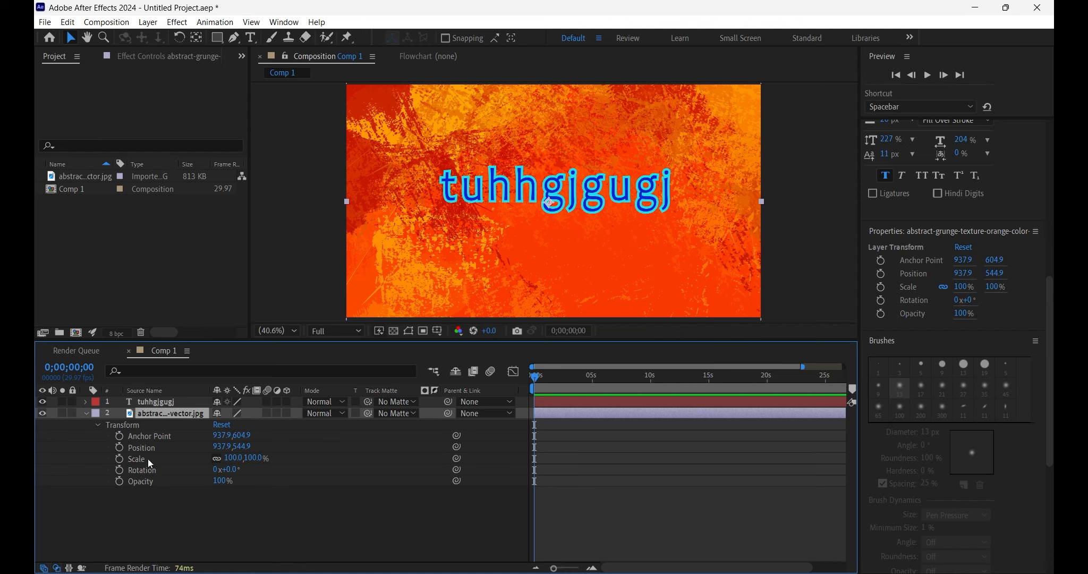
drag(228, 447, 181, 472)
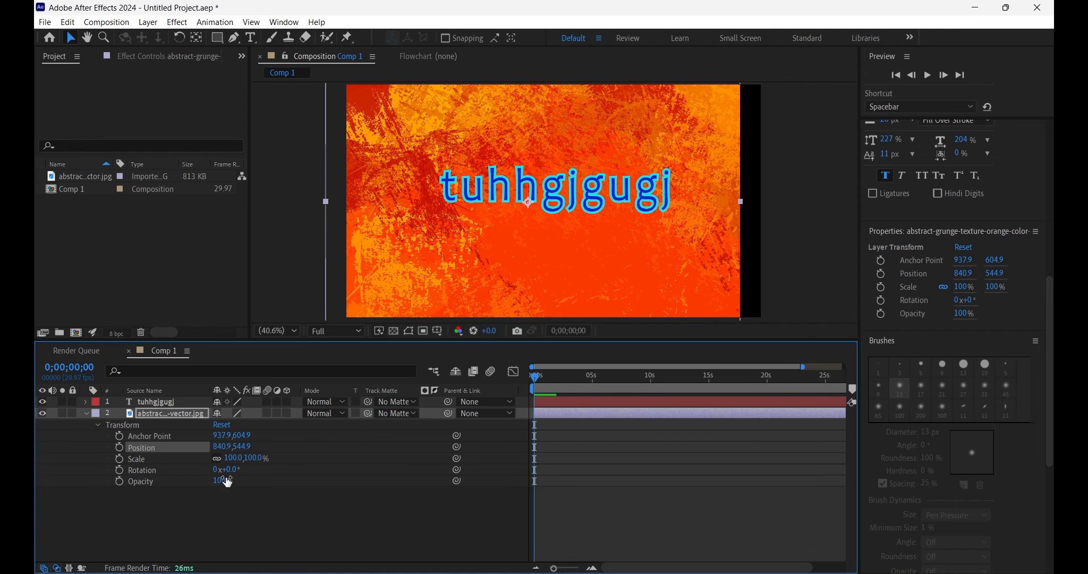
drag(242, 447, 269, 505)
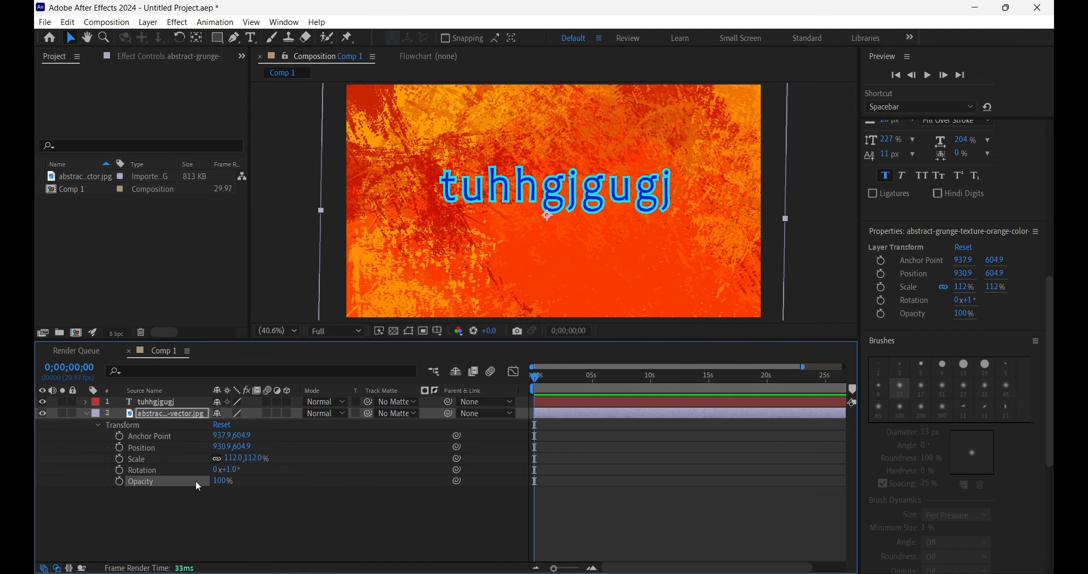
Hide and show the background image layer to compare the composition with and without it.
click(42, 412)
click(42, 414)
click(41, 413)
click(41, 414)
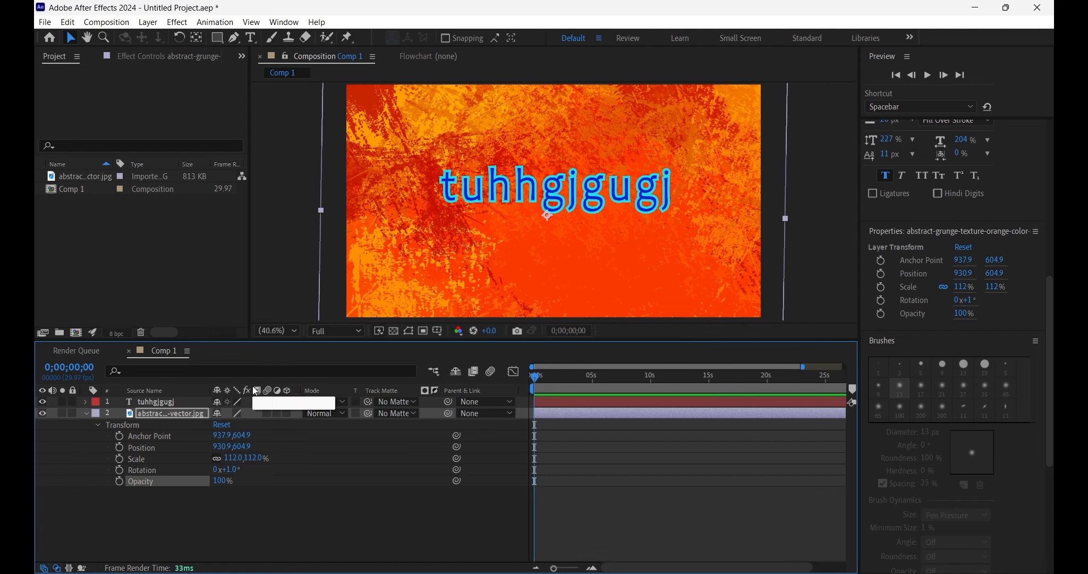
Try the Soft Light blending mode on the text layer and return it to Normal.
click(333, 402)
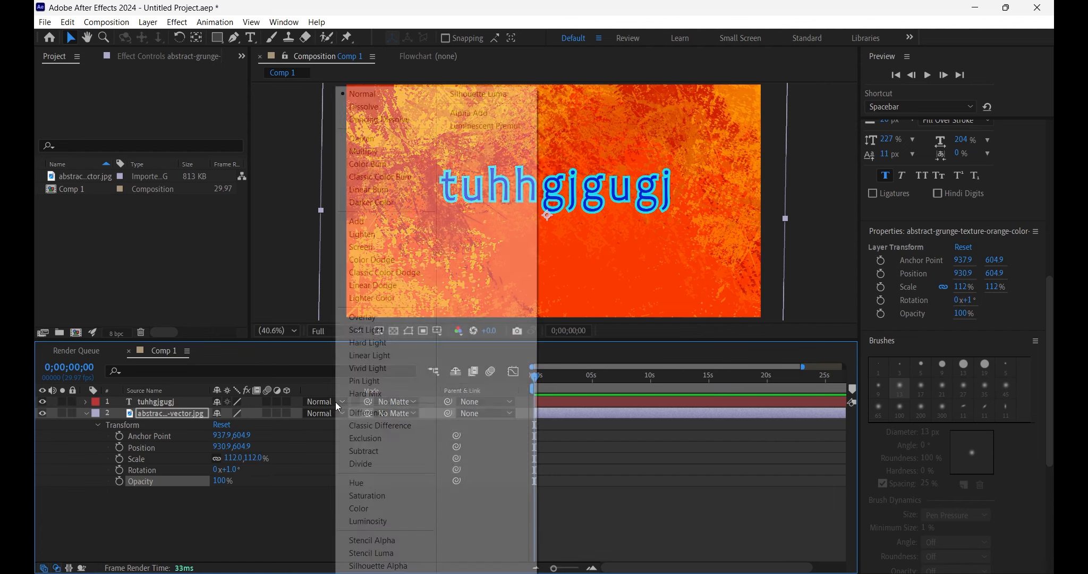
click(375, 330)
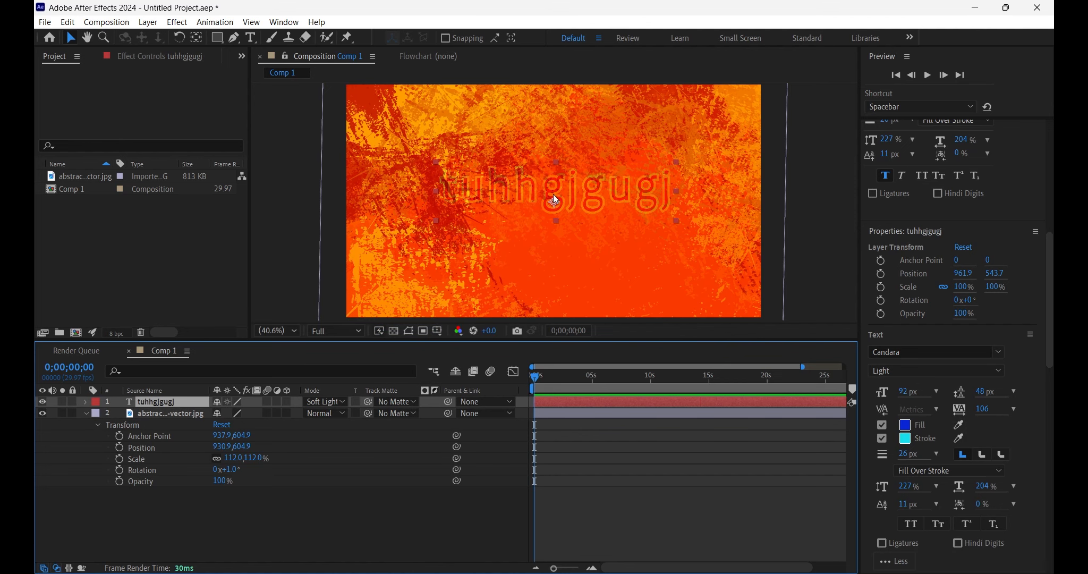
click(326, 403)
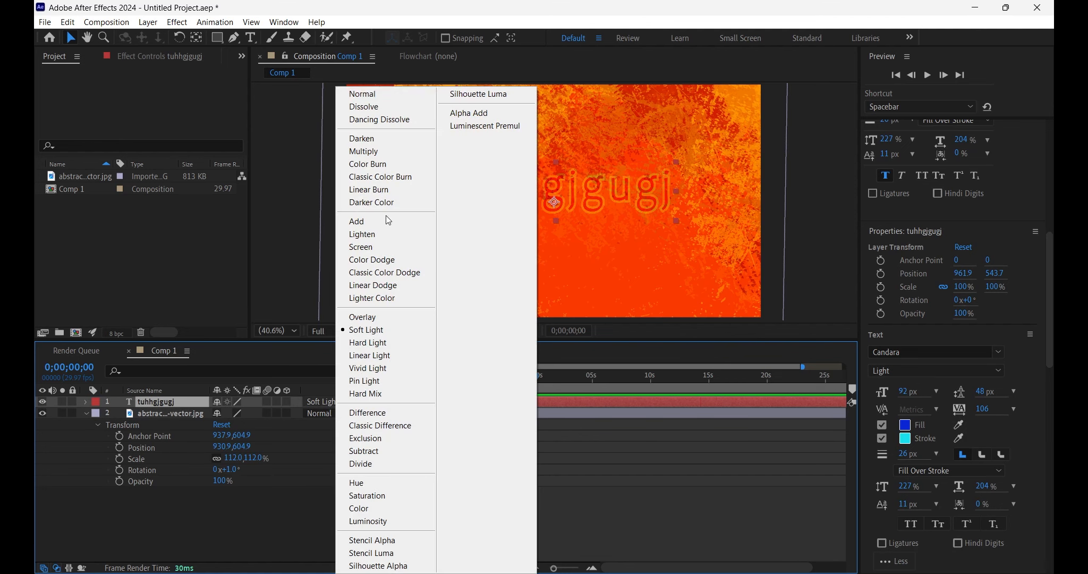
click(361, 94)
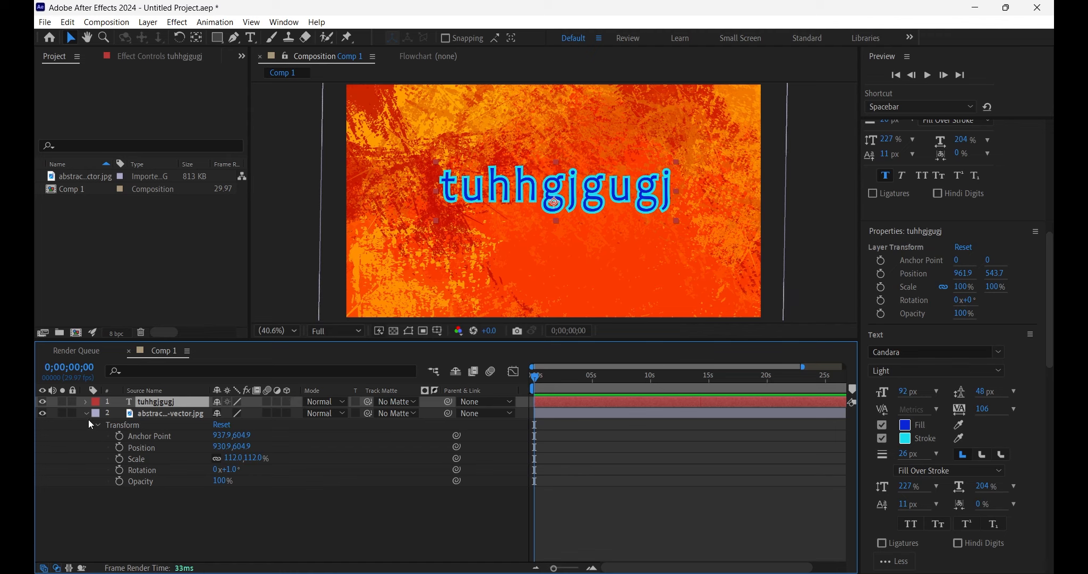
Try the text layer as a 3D layer by rotating it around its vertical axis, and return it to 2D.
click(286, 402)
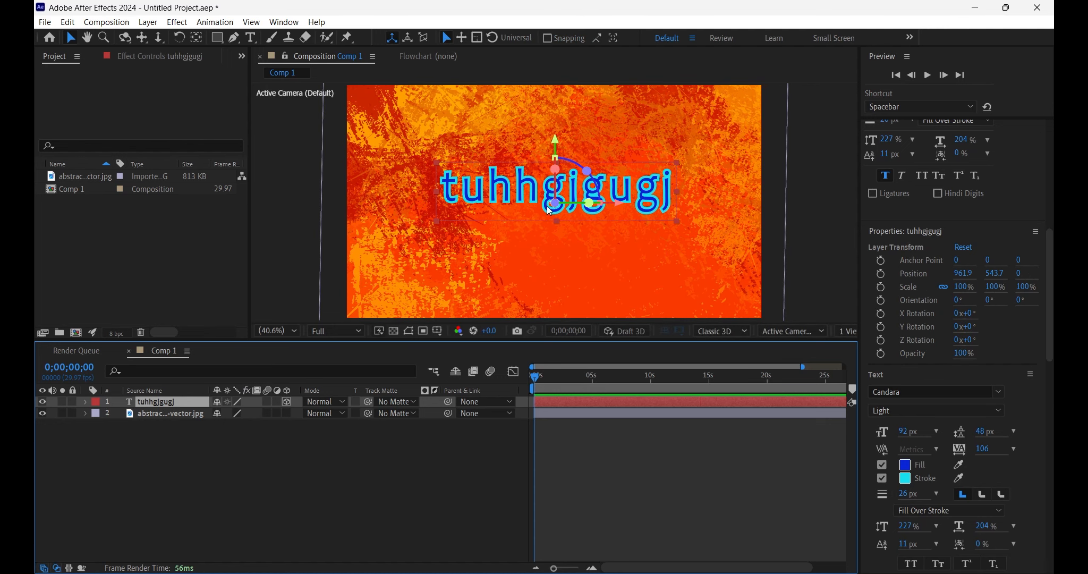
mouse_move(567, 201)
mouse_down()
mouse_move(601, 194)
mouse_move(550, 204)
mouse_move(583, 204)
mouse_up()
drag(586, 205, 564, 205)
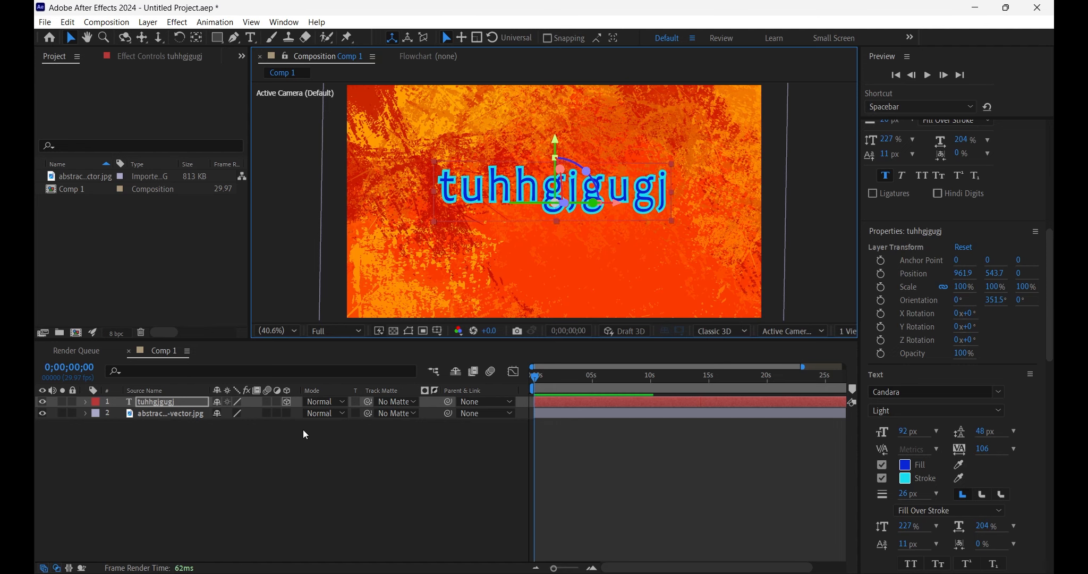
click(286, 402)
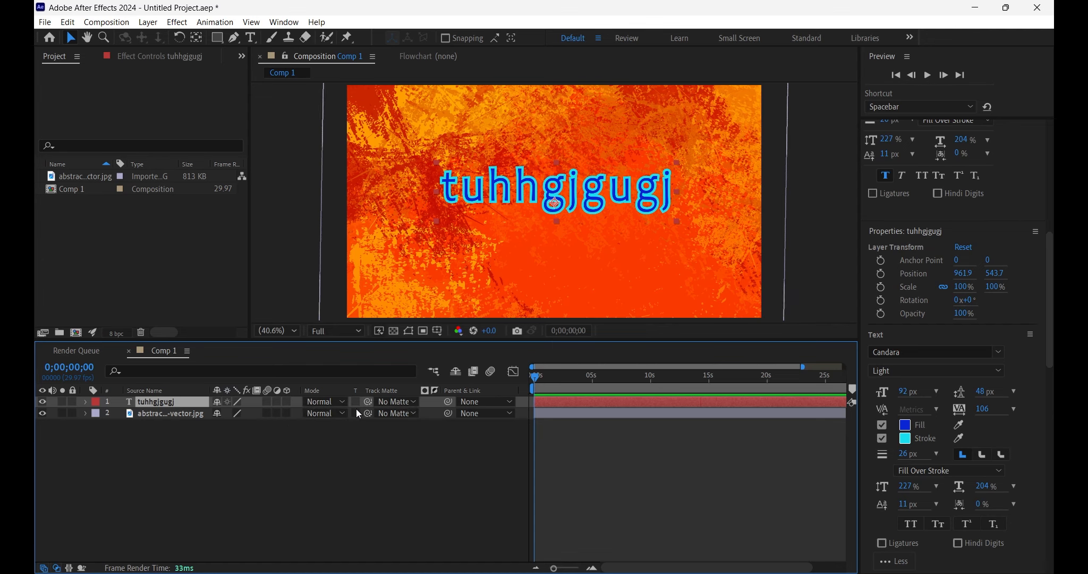
click(404, 402)
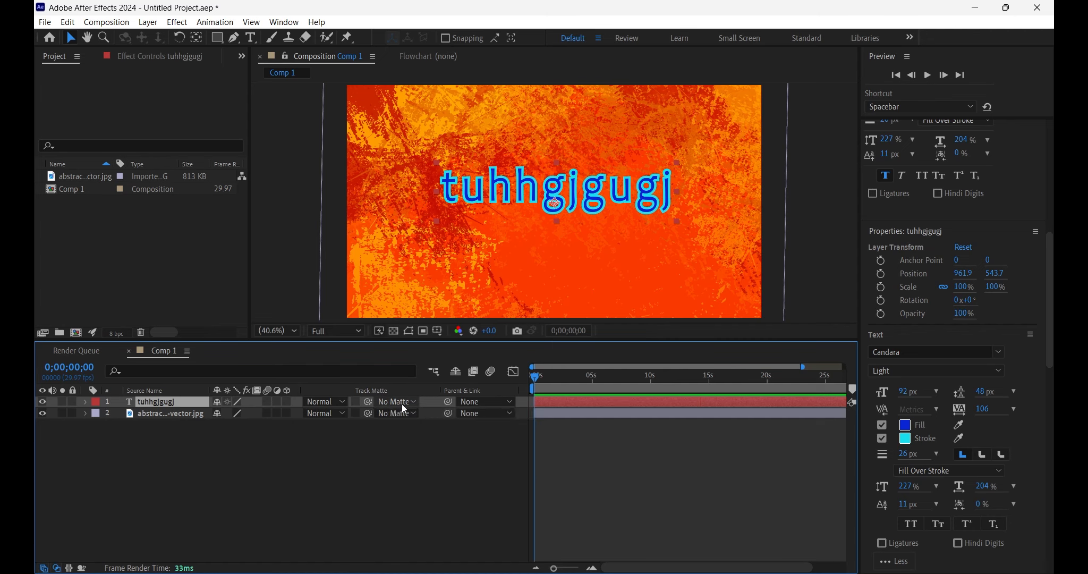
click(368, 495)
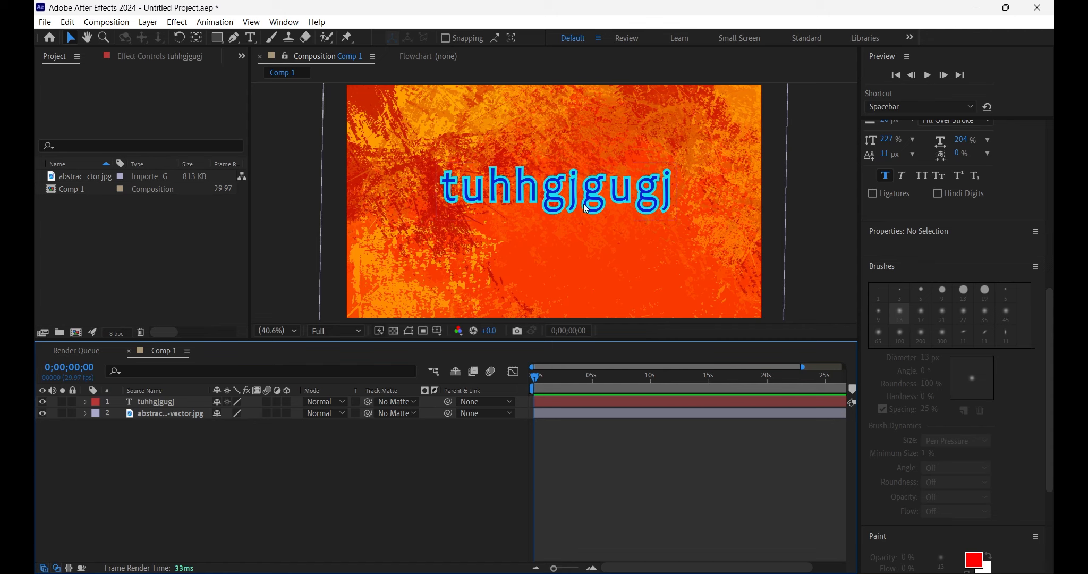
right_click(93, 218)
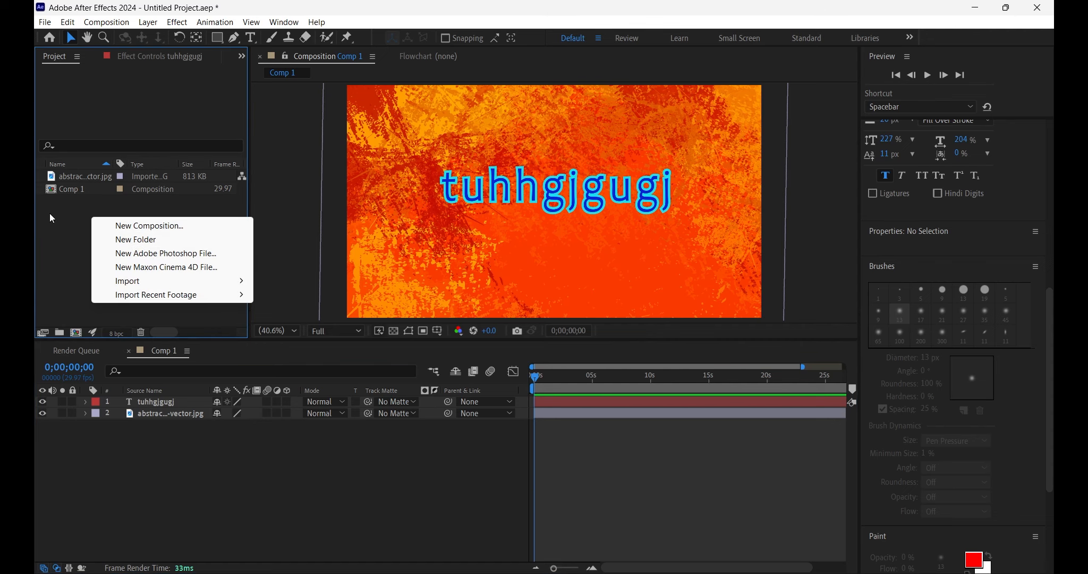
click(62, 237)
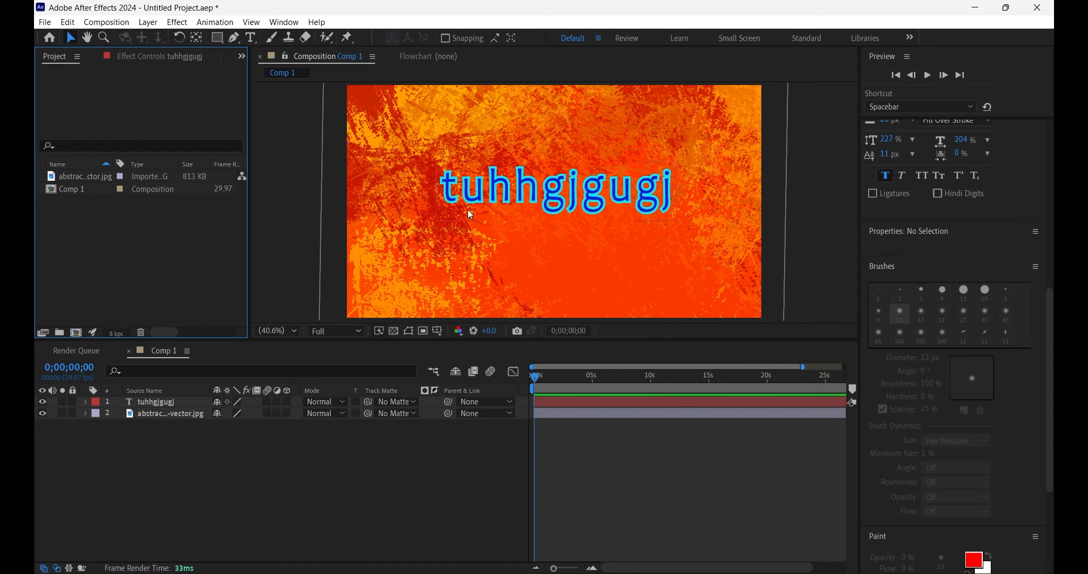
Import the blue 360_F_195423188 texture image from the textures folder as footage and place it above the text layer in Comp 1.
right_click(110, 231)
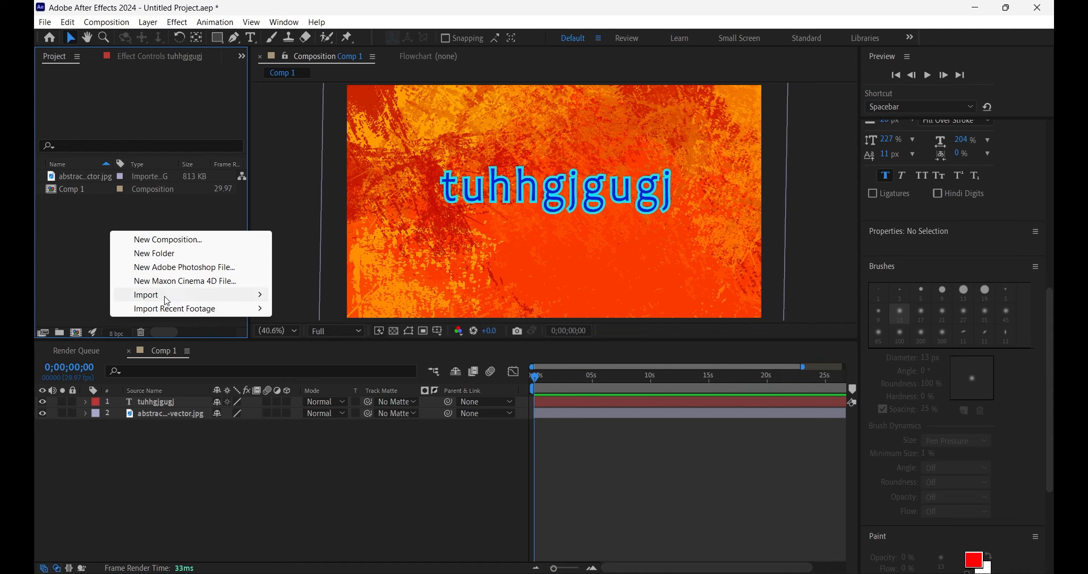
mouse_move(167, 299)
click(334, 294)
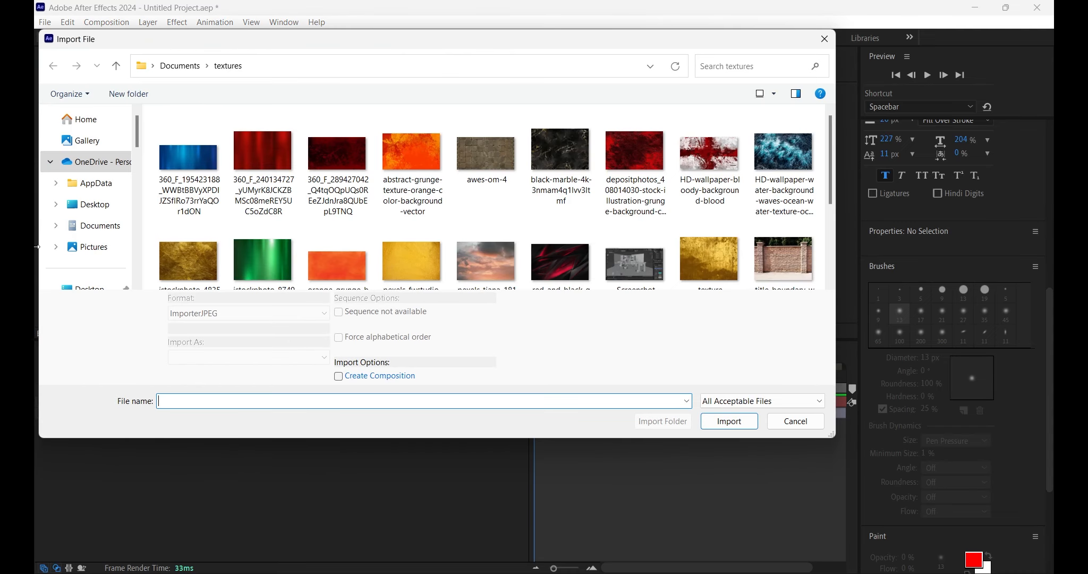
click(189, 159)
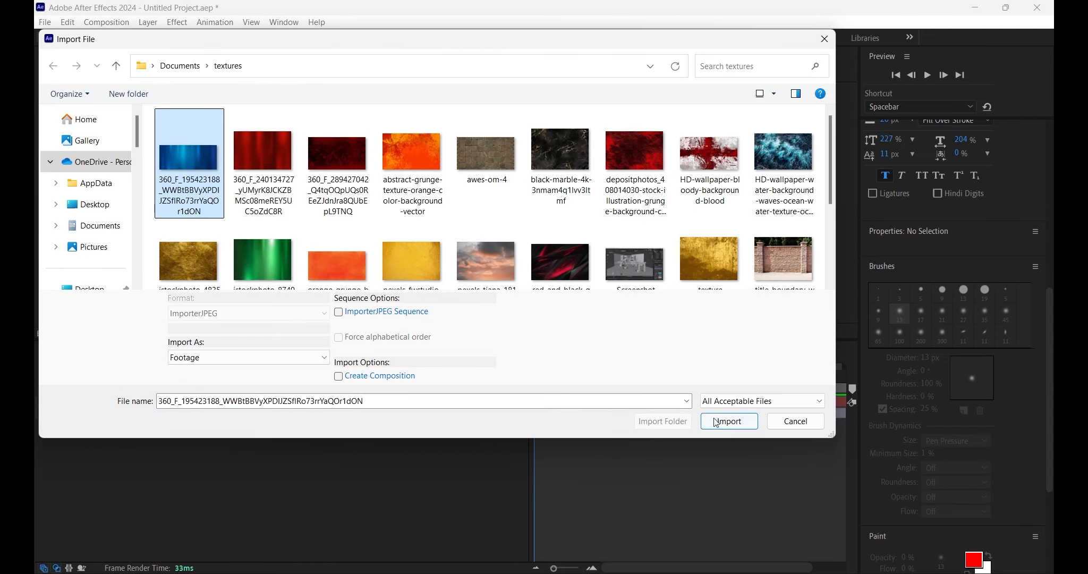
click(729, 421)
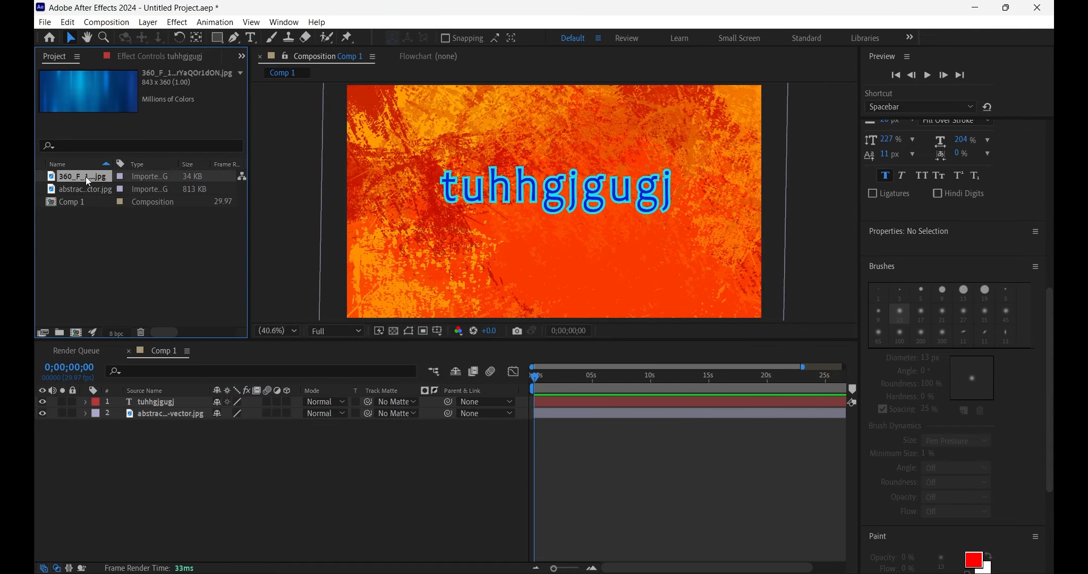
drag(88, 176, 136, 399)
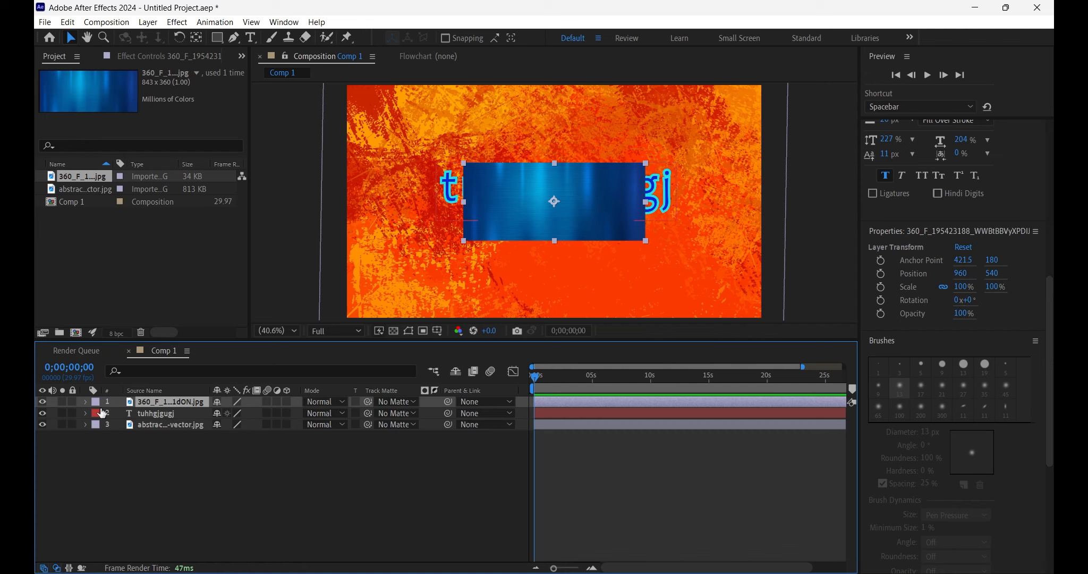
Scale the blue texture image layer up to 159% so it covers the text.
click(85, 401)
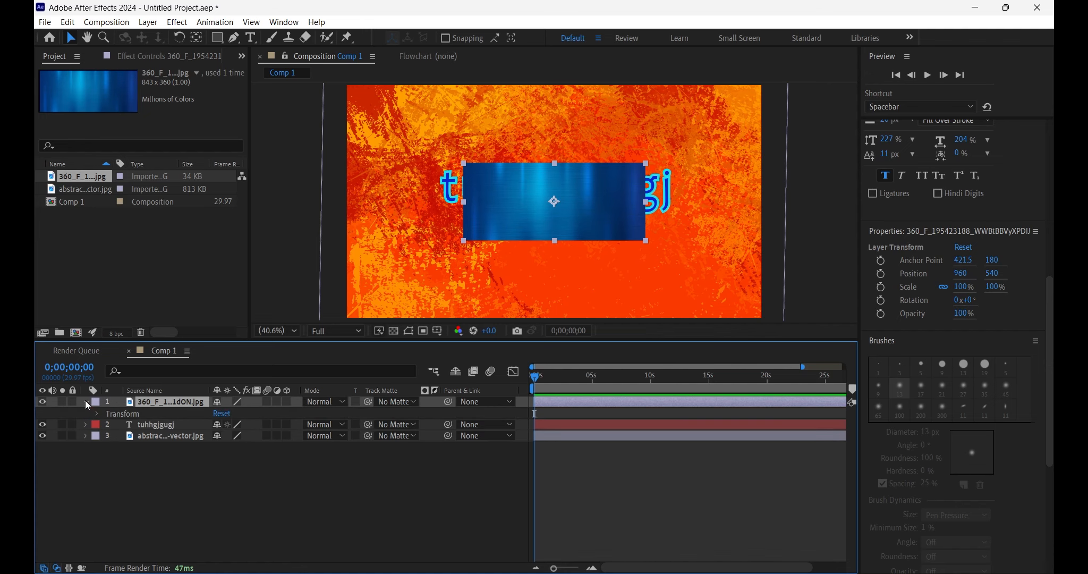
click(96, 415)
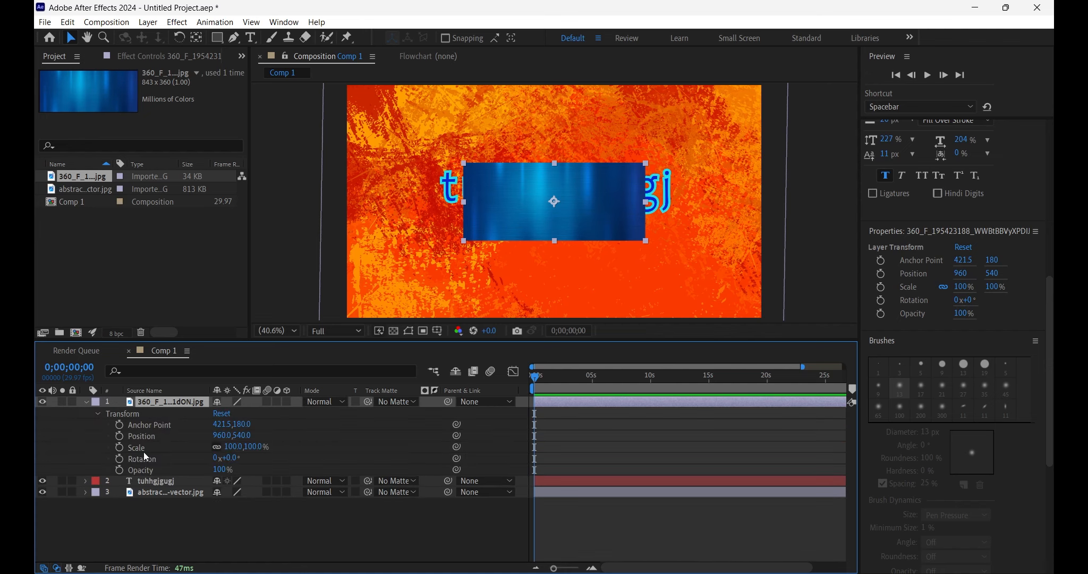
drag(233, 447, 264, 447)
click(86, 402)
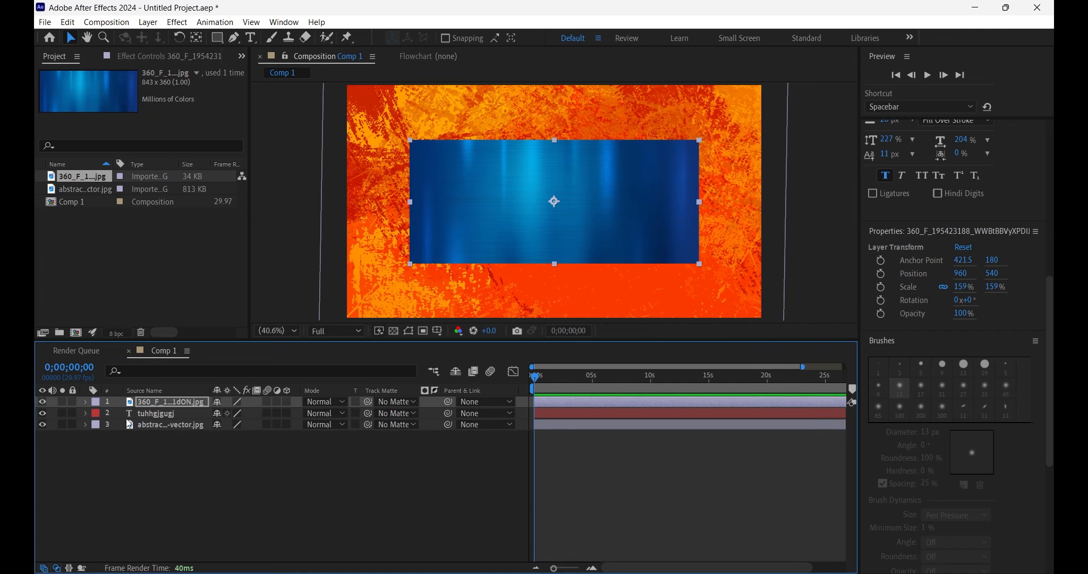
Set the text layer as the track matte of the blue texture image layer and deselect the layers.
click(400, 405)
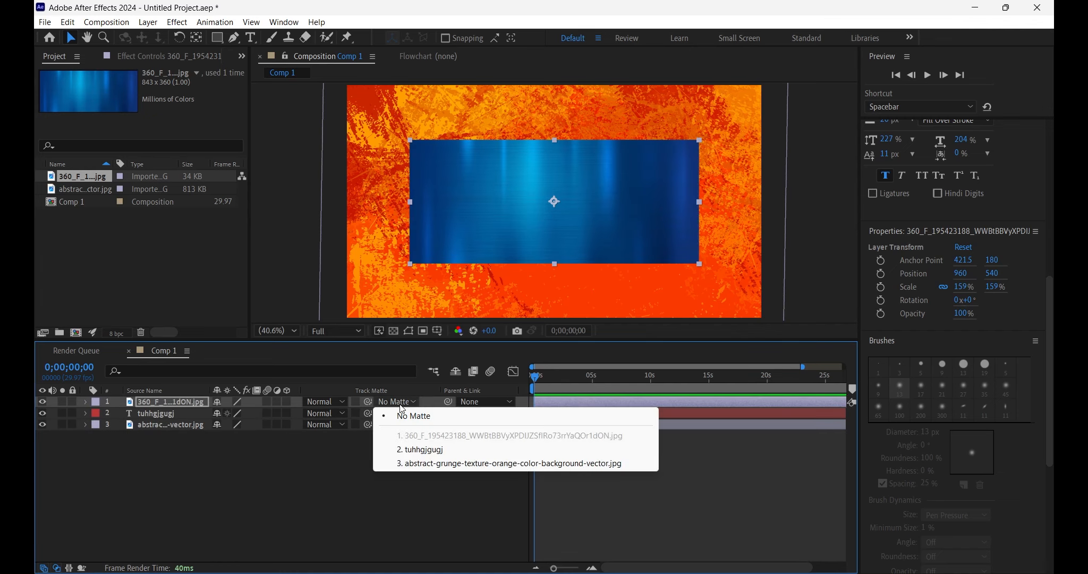
click(429, 450)
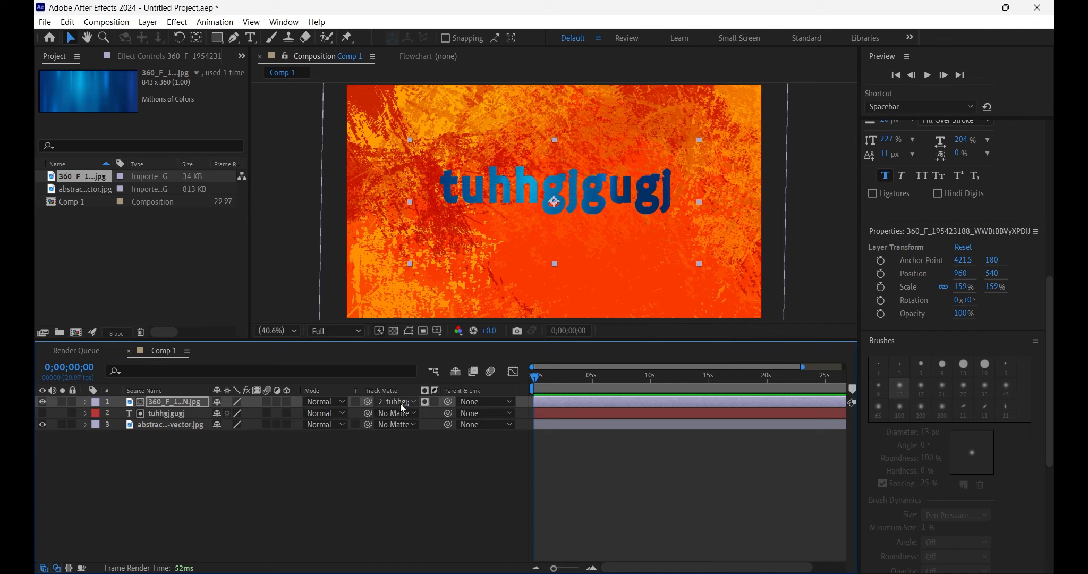
click(486, 401)
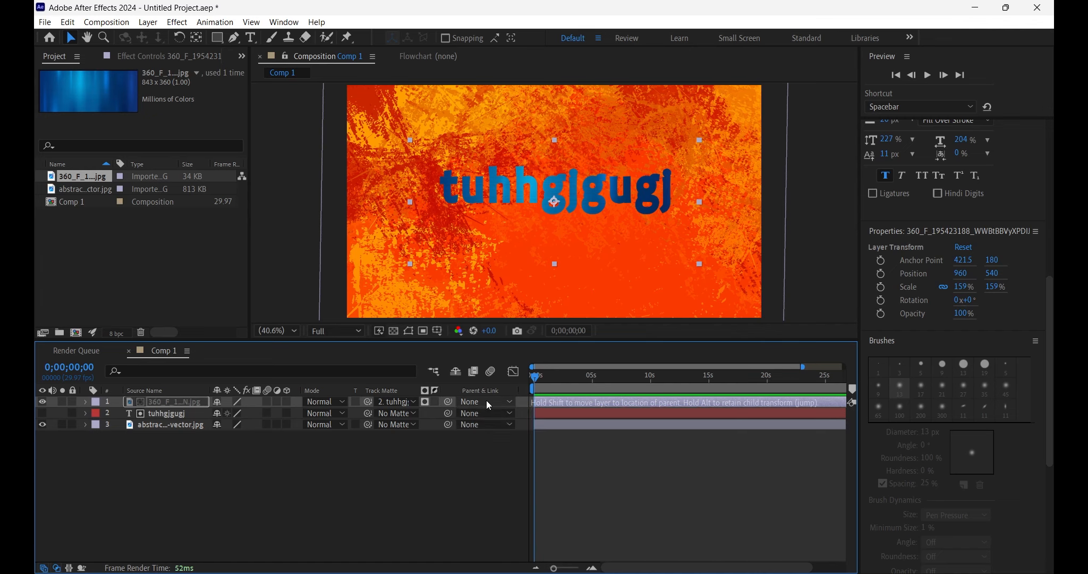
click(489, 415)
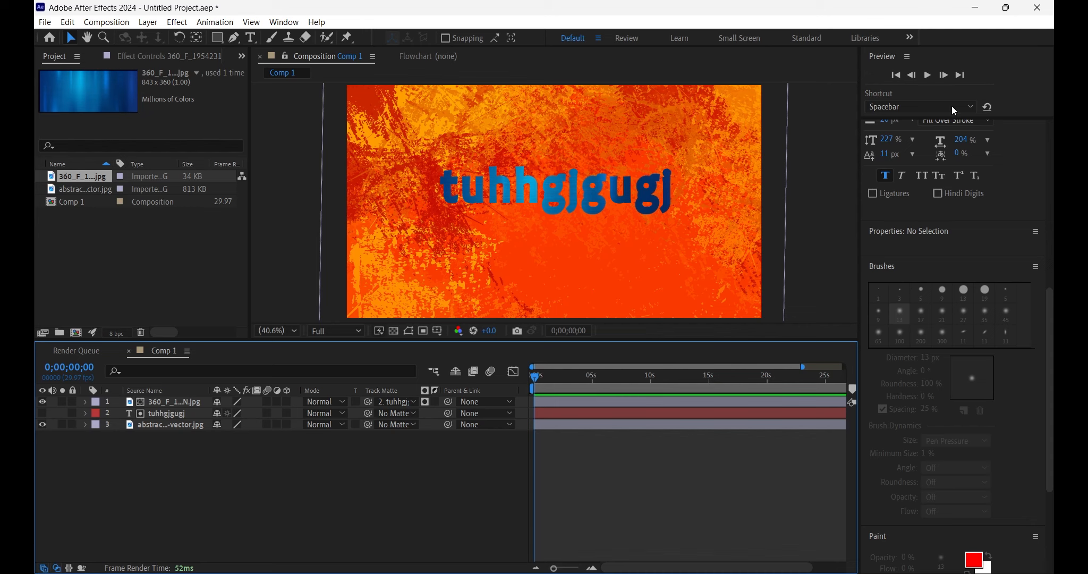
Examine the list of available panels and the docked Align, Audio, Effects & Presets, Character, Properties and Brushes panels.
scroll(946, 208, up, 5)
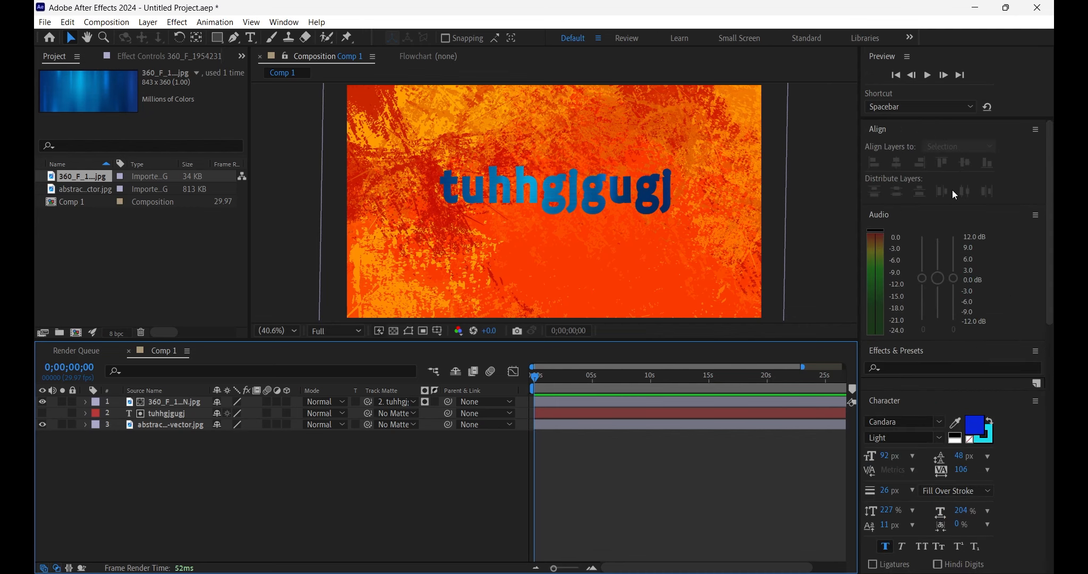
click(294, 22)
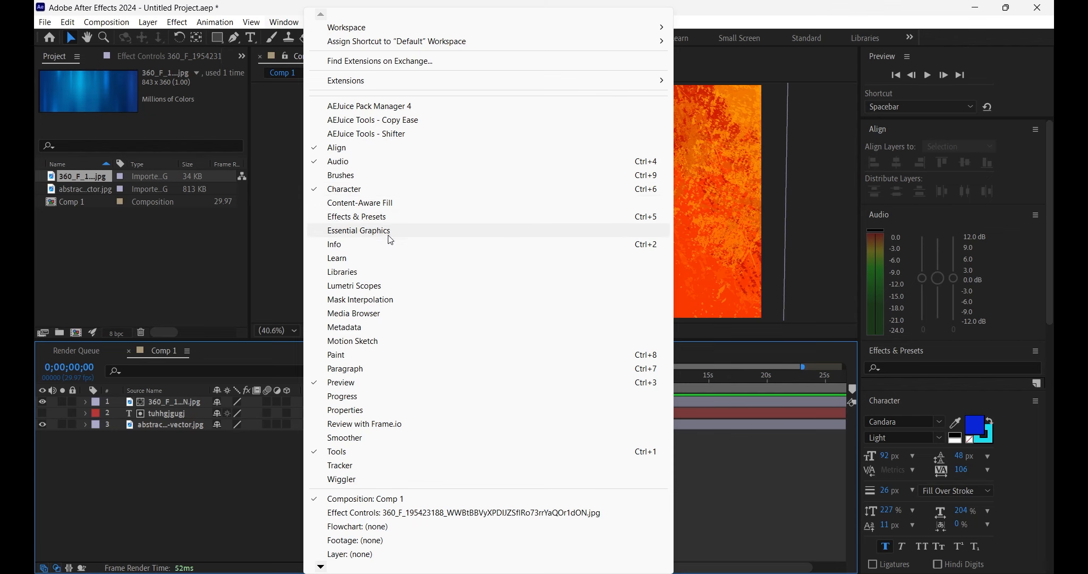
click(235, 248)
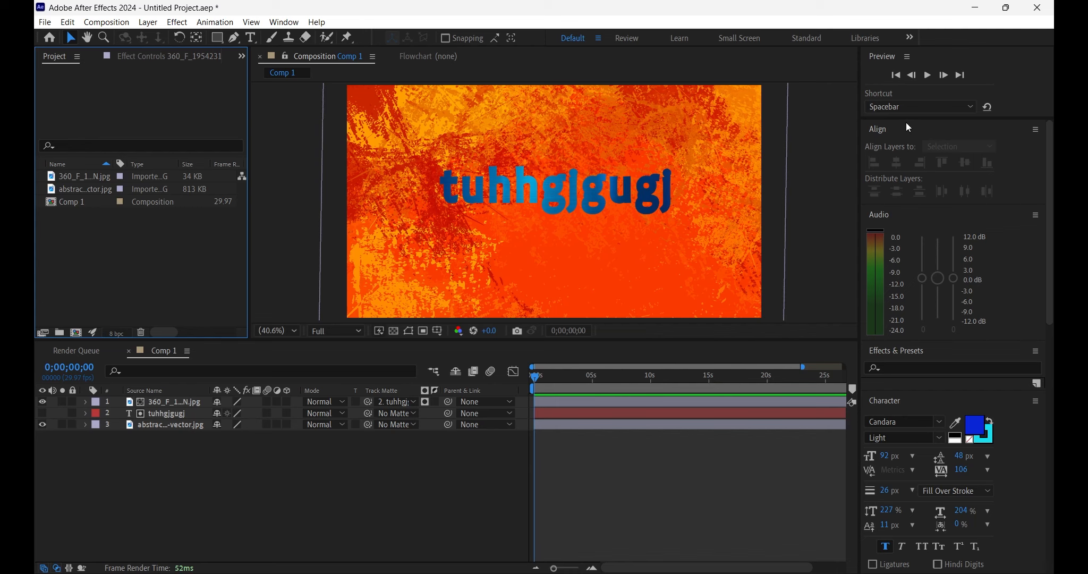
scroll(953, 212, down, 5)
scroll(954, 220, up, 5)
scroll(951, 211, down, 5)
scroll(941, 190, up, 1)
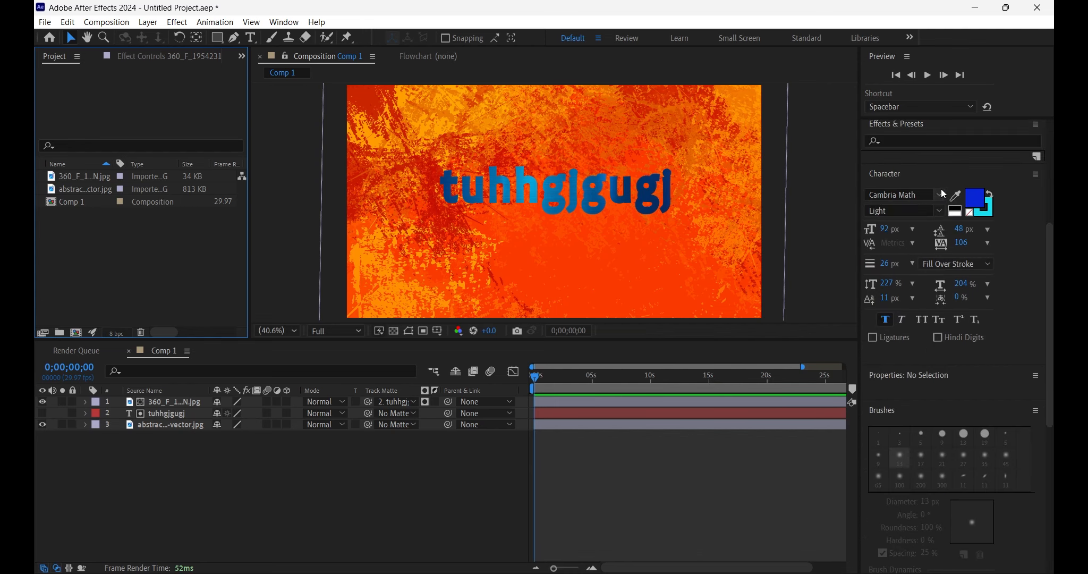
scroll(948, 157, up, 5)
Bring up the Effects & Presets, Align and Character panels in turn and look through the docked panel stack.
click(284, 22)
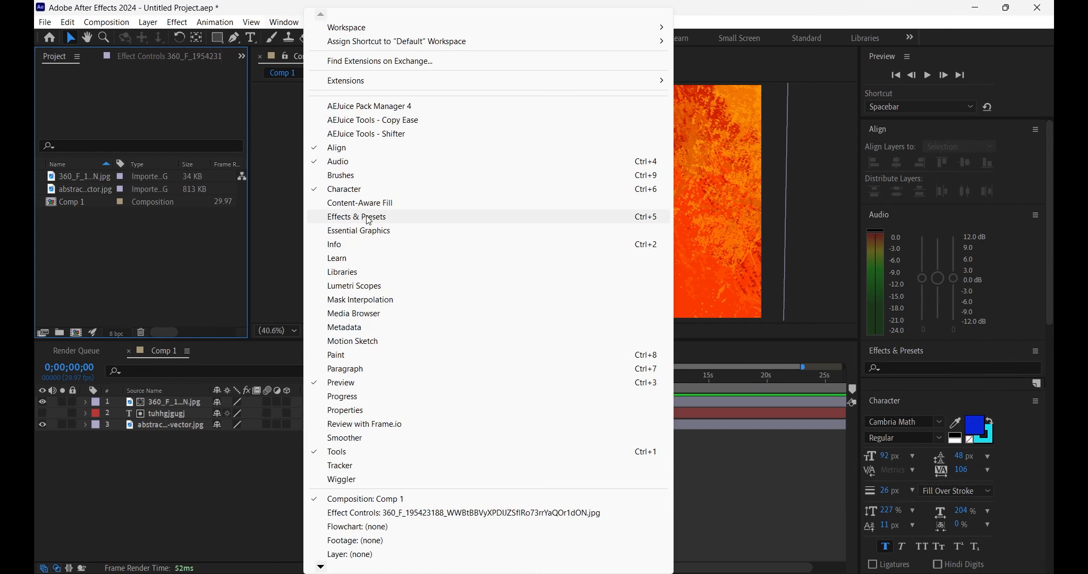
click(367, 216)
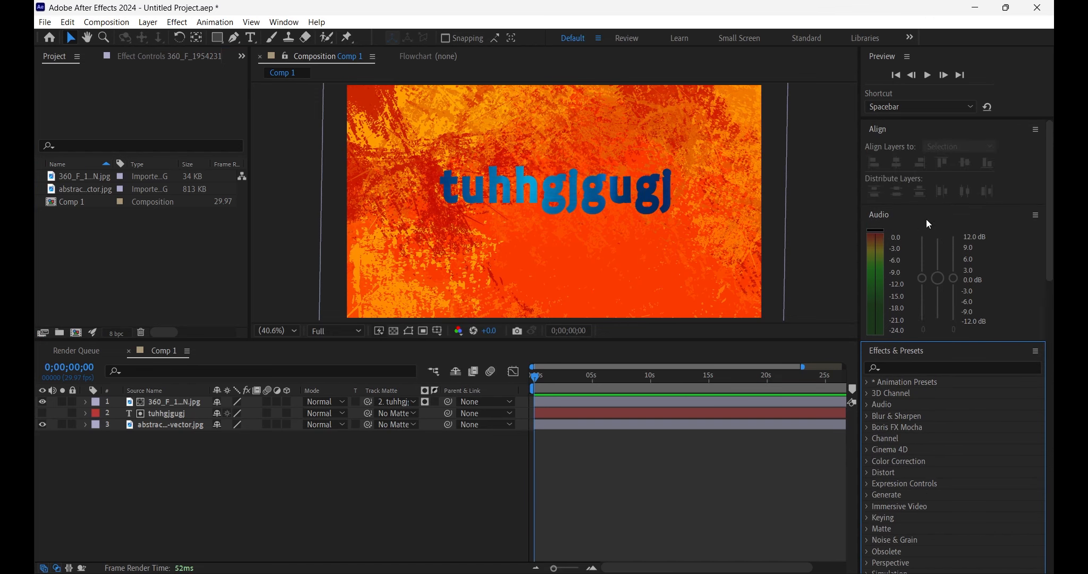
click(287, 22)
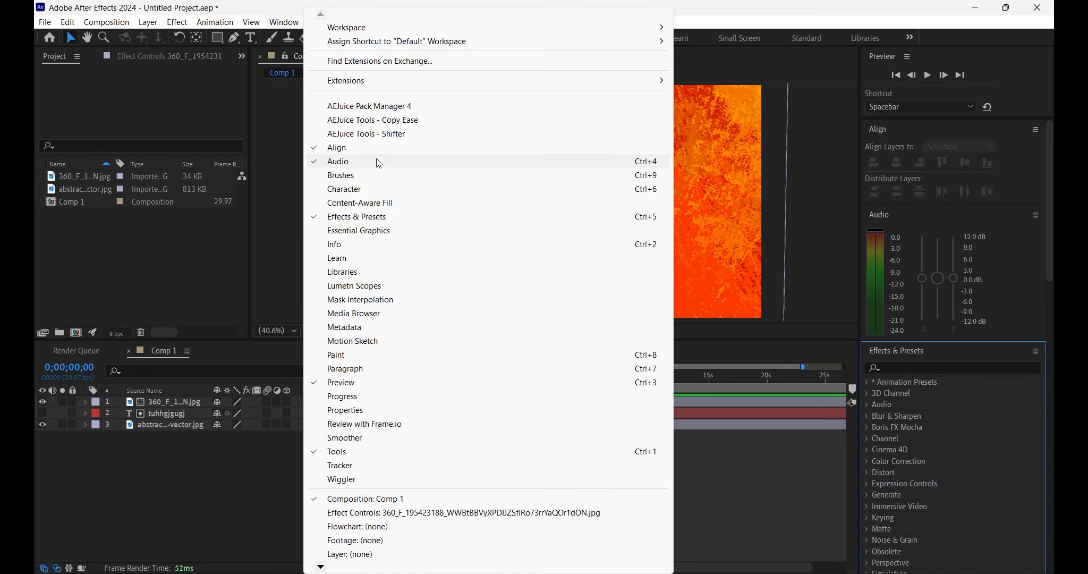
click(379, 153)
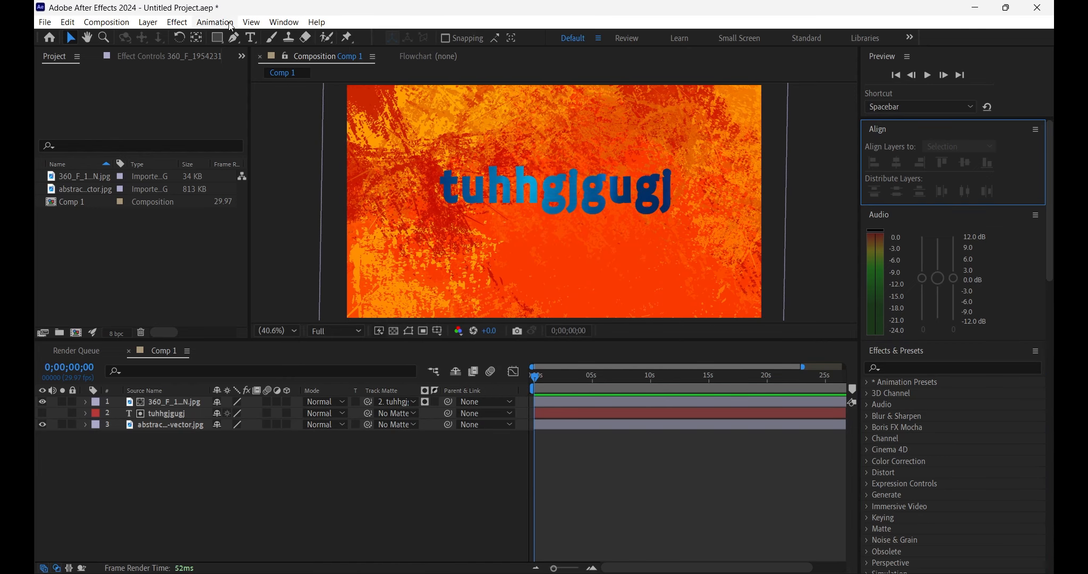
click(284, 21)
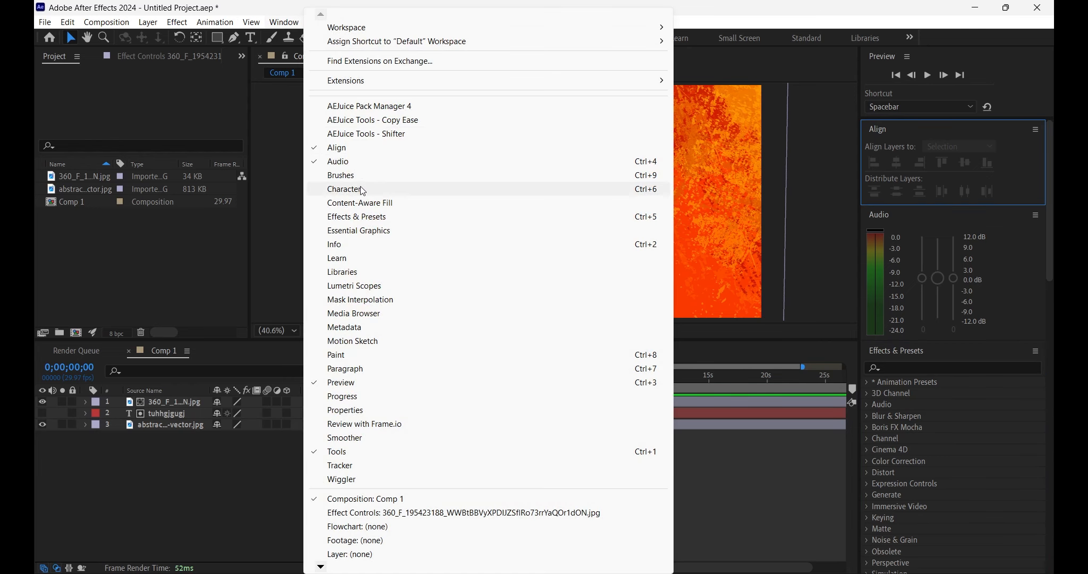
click(365, 190)
scroll(949, 289, down, 3)
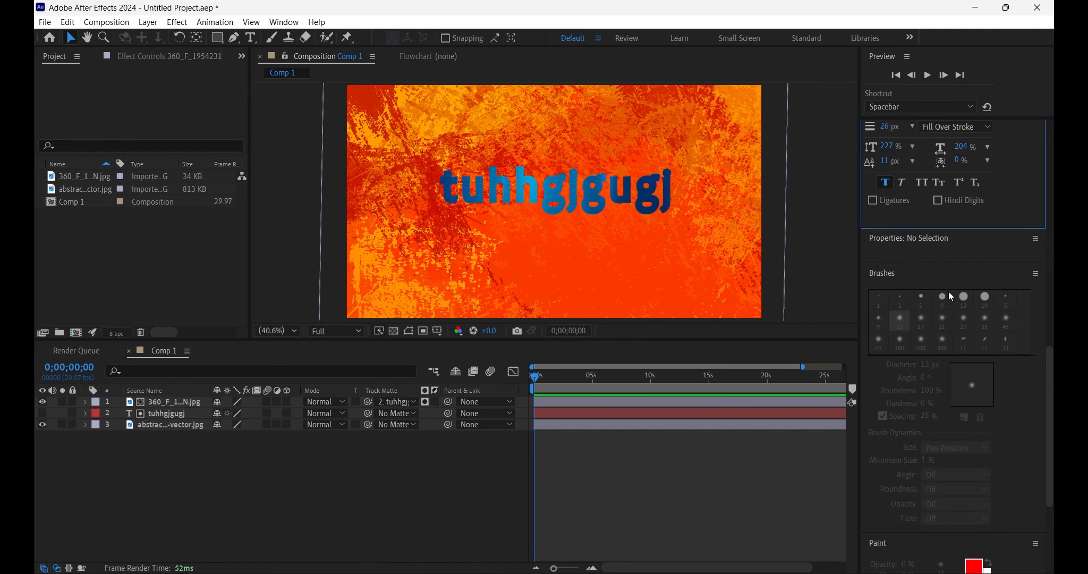
scroll(934, 195, up, 10)
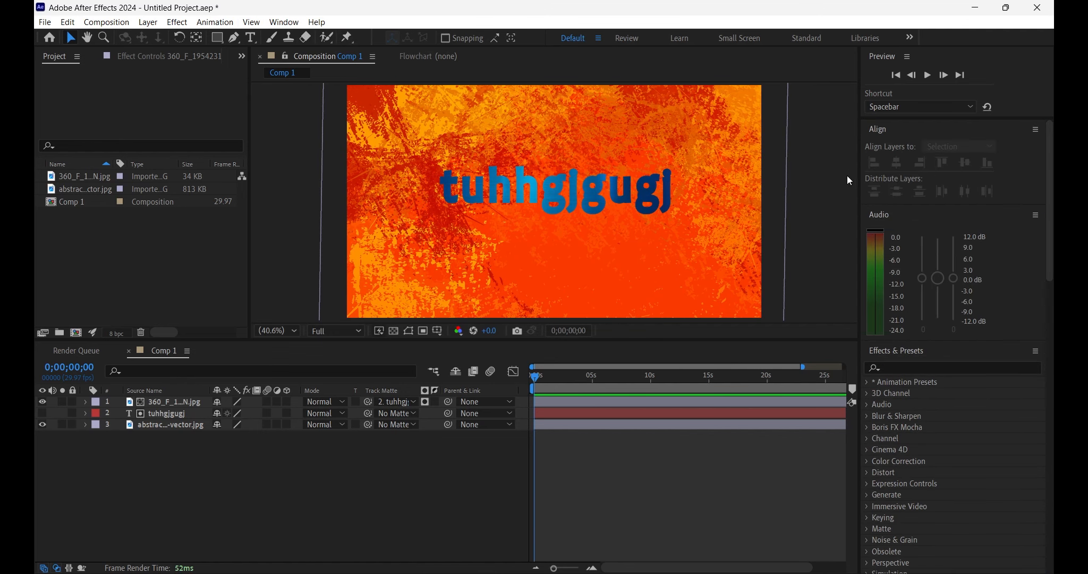
Open the Essential Graphics panel and dock it in the same group as the Preview panel.
click(284, 22)
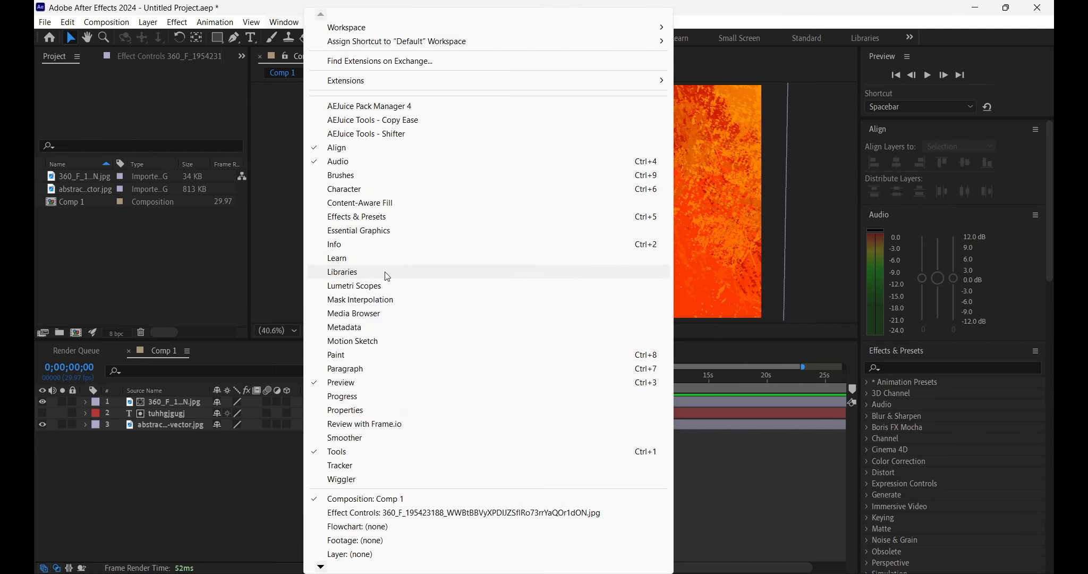
click(384, 233)
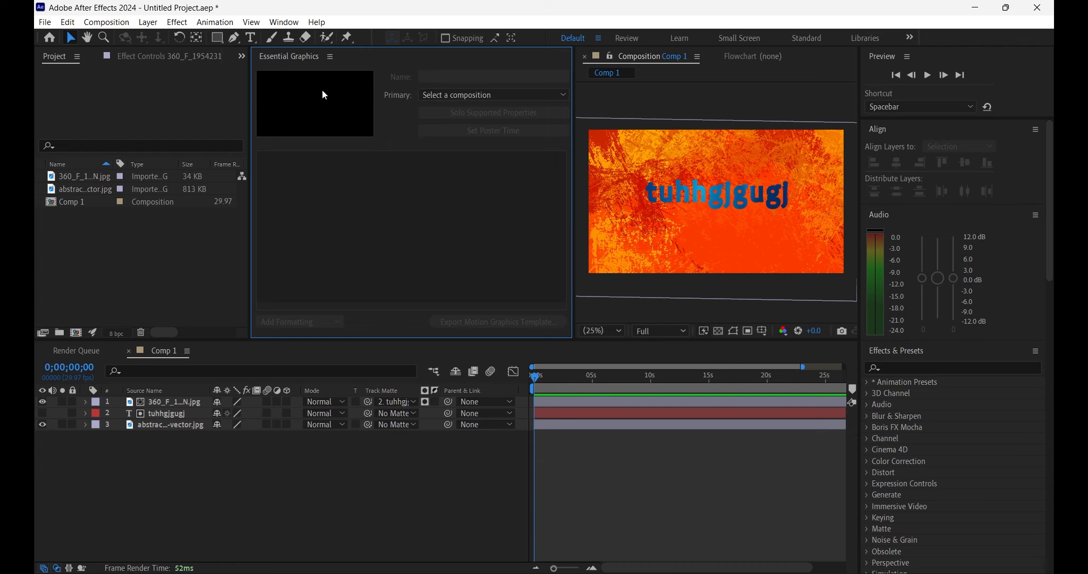
drag(311, 53, 977, 90)
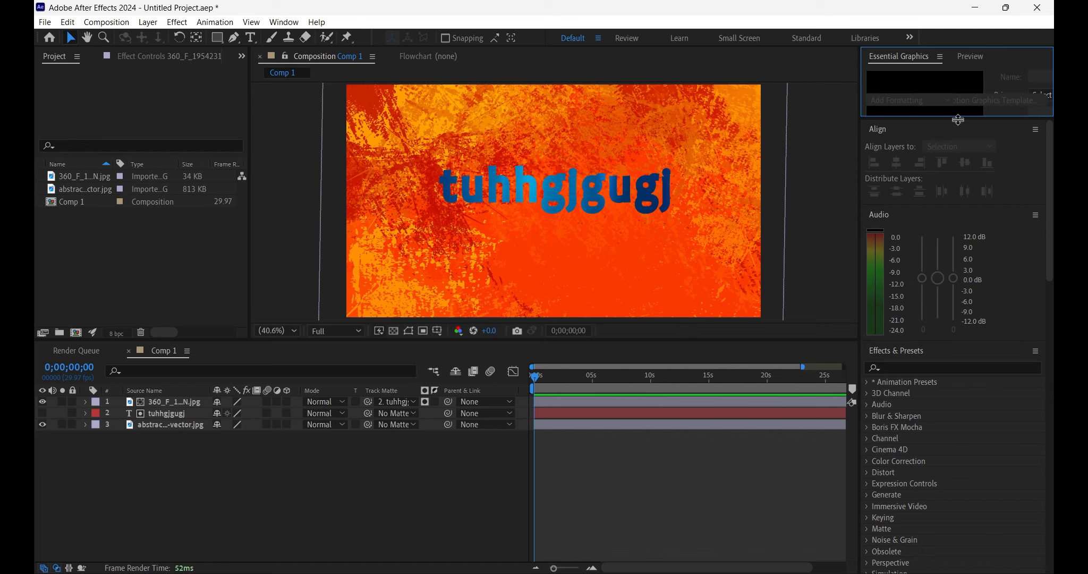
scroll(991, 198, down, 4)
scroll(988, 196, up, 4)
Close the Essential Graphics panel and look through the remaining docked panels.
click(940, 56)
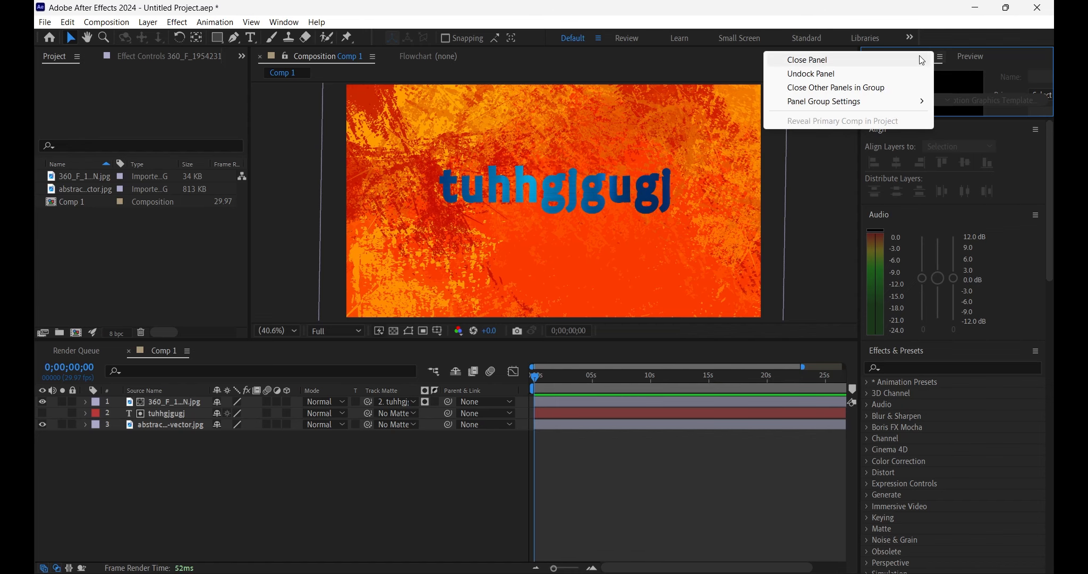
click(823, 61)
scroll(929, 181, down, 4)
scroll(962, 197, up, 2)
scroll(974, 222, up, 3)
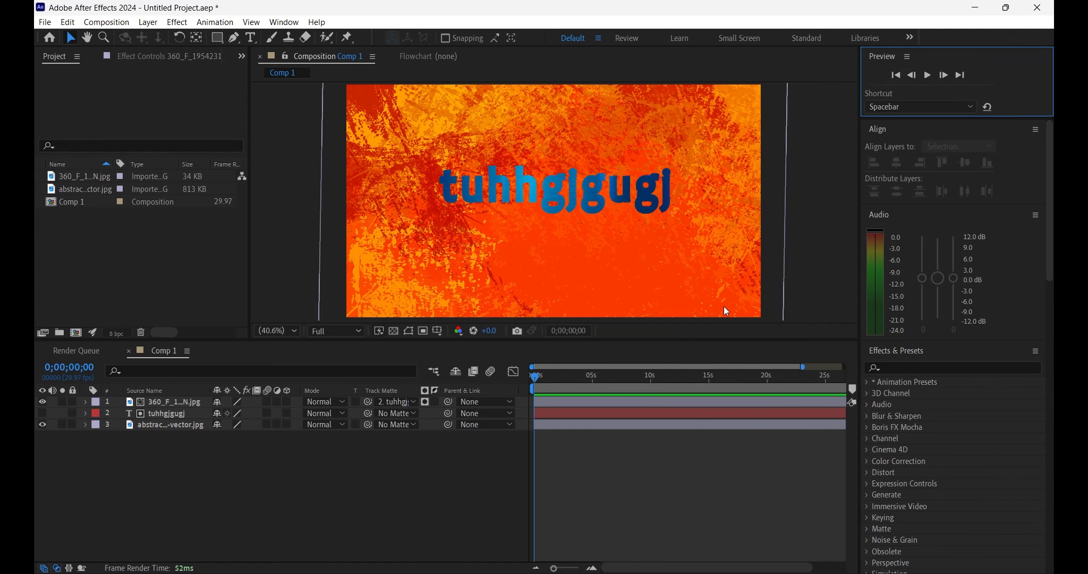
Try the Review workspace, return to the Default workspace, and dismiss the Feedback Hub notification.
click(635, 38)
click(682, 41)
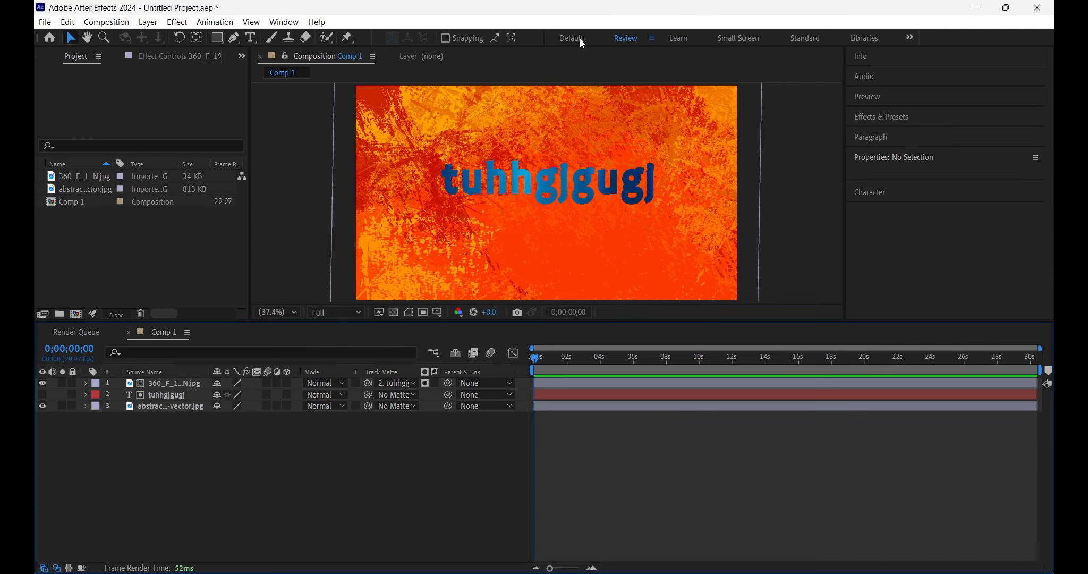
click(574, 38)
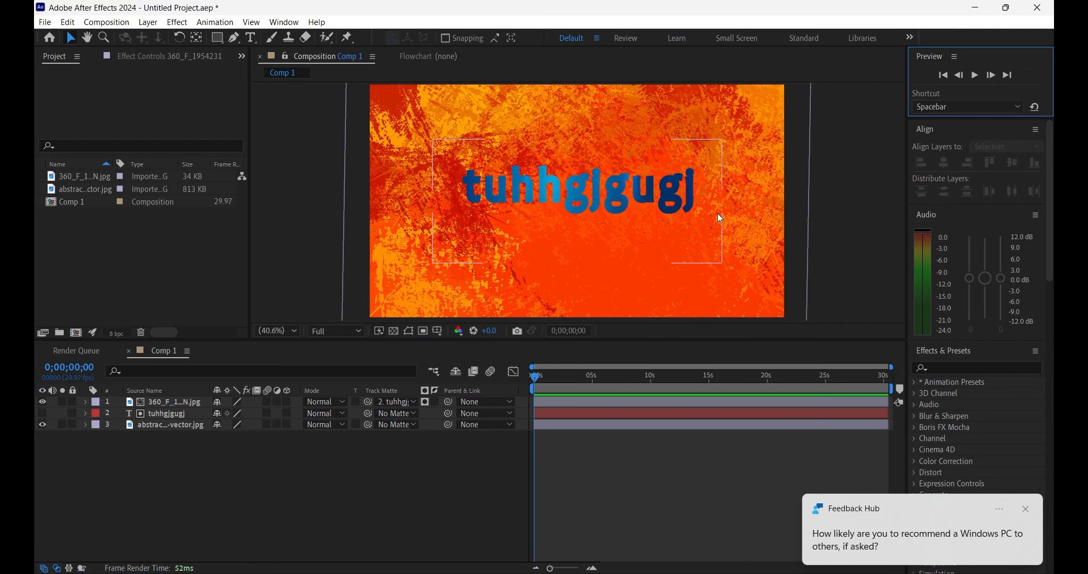
click(1025, 511)
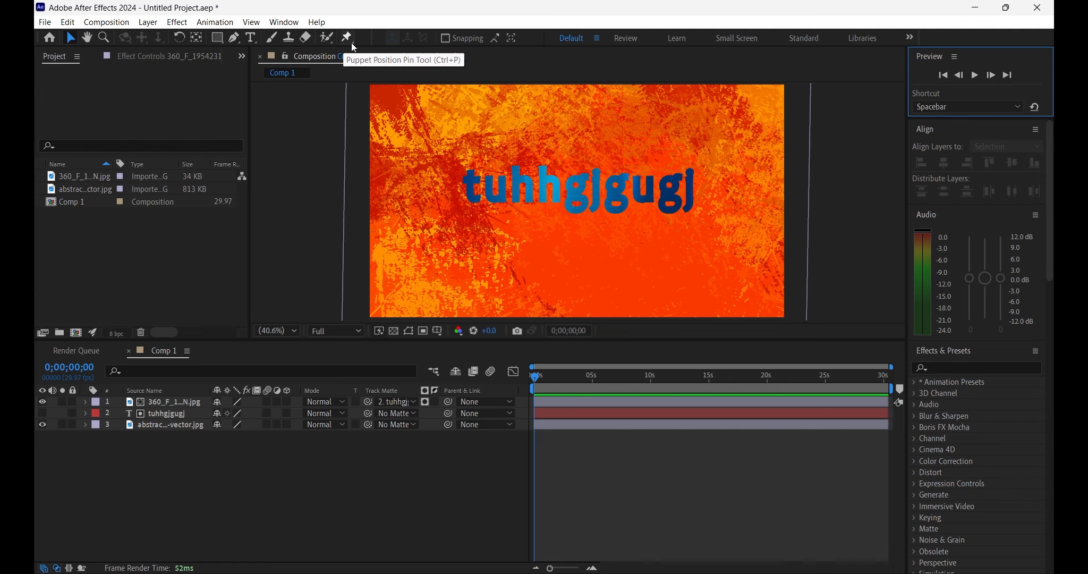
Open the orange abstract background layer in its own Layer view and paint a freehand red Brush scribble across it.
click(270, 37)
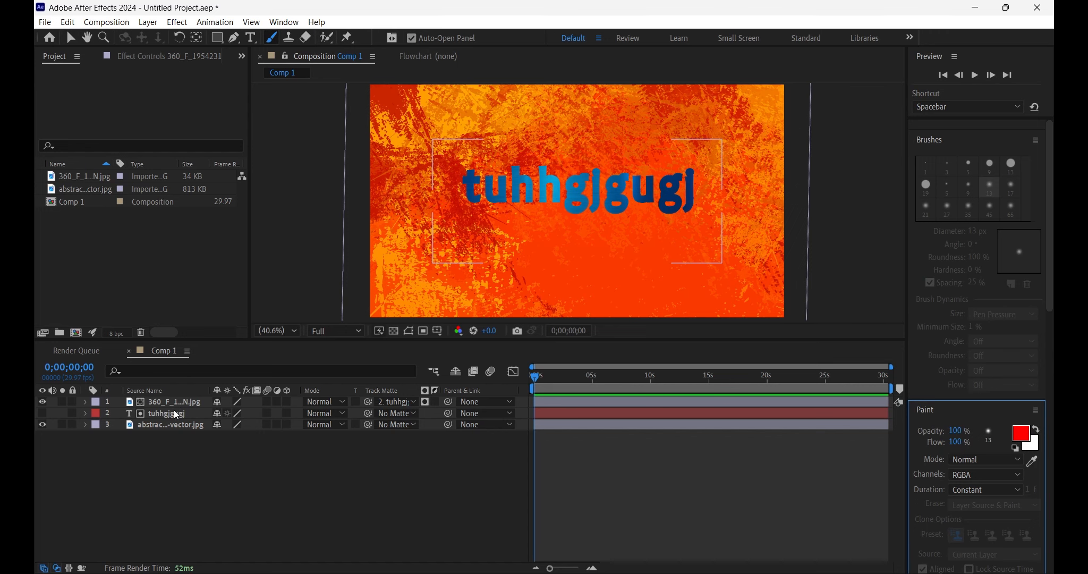
double_click(167, 424)
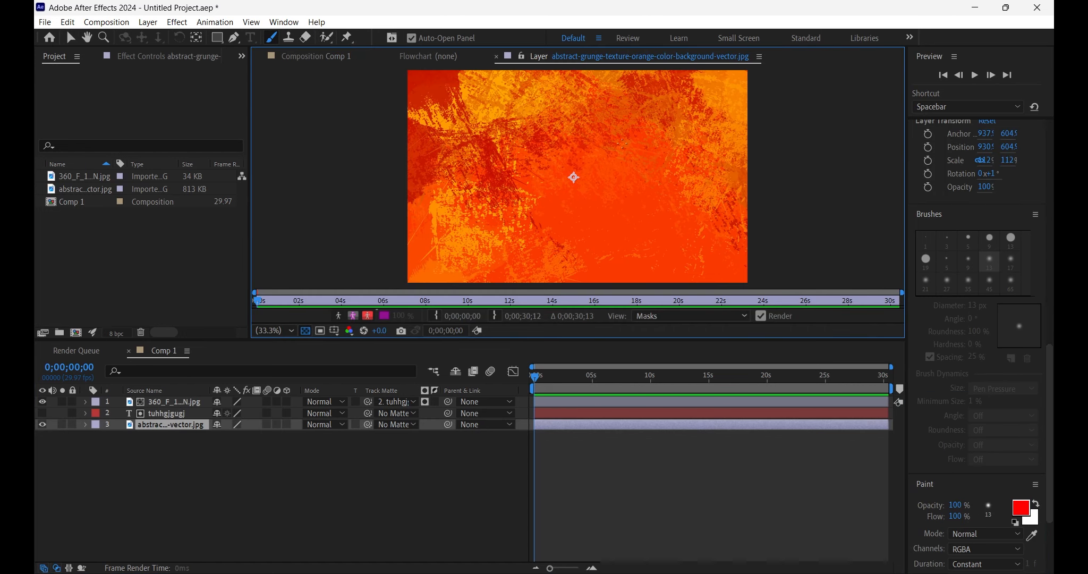
mouse_move(481, 139)
mouse_down()
mouse_move(553, 160)
mouse_move(637, 152)
mouse_move(676, 210)
mouse_move(470, 187)
mouse_move(577, 234)
mouse_move(678, 91)
mouse_up()
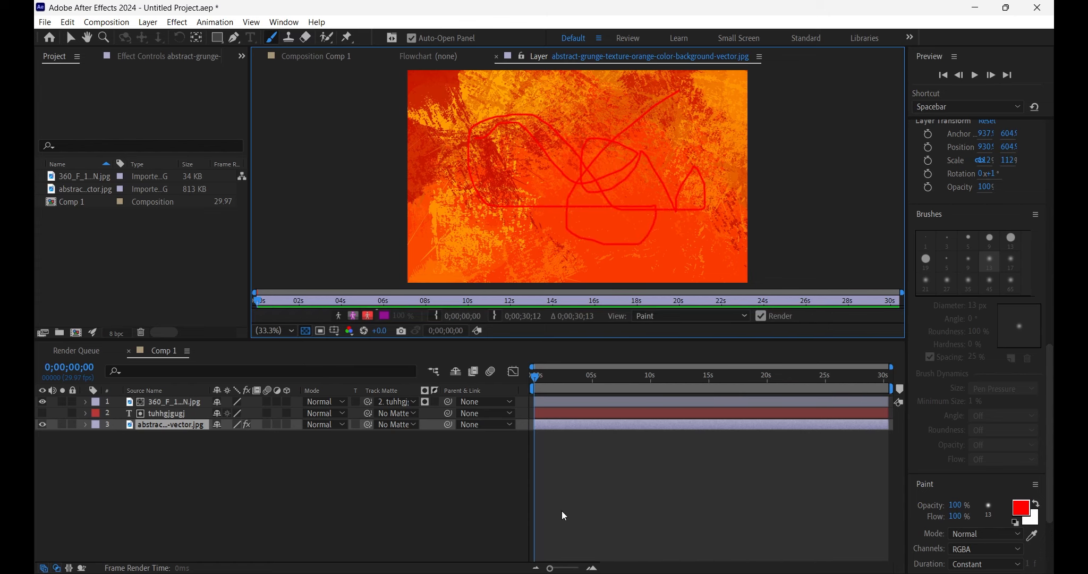
click(537, 379)
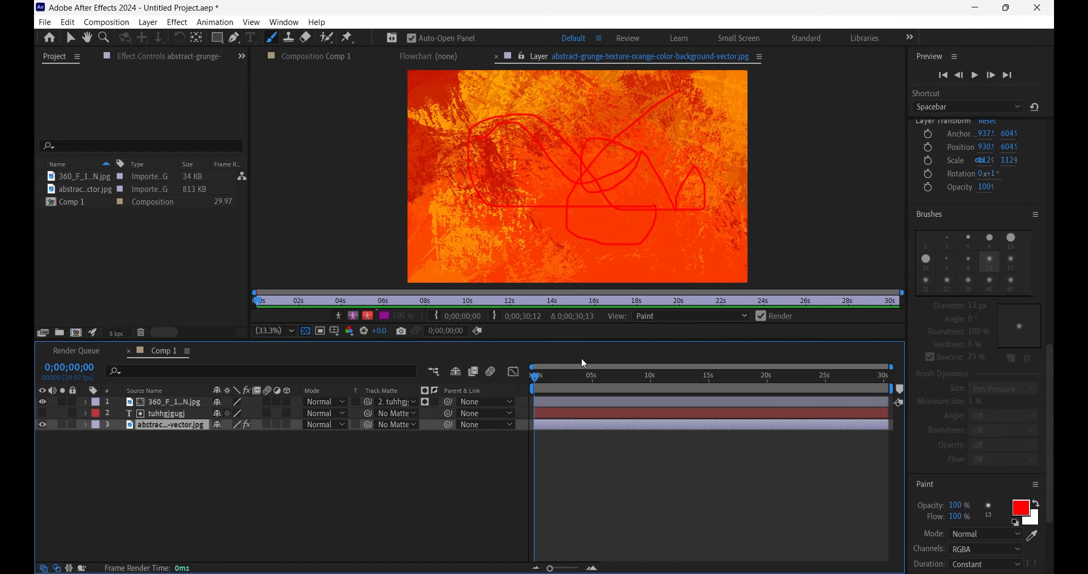
Set the paint foreground color to green 3FE40F and brush a freehand scribble over the red strokes.
click(1020, 507)
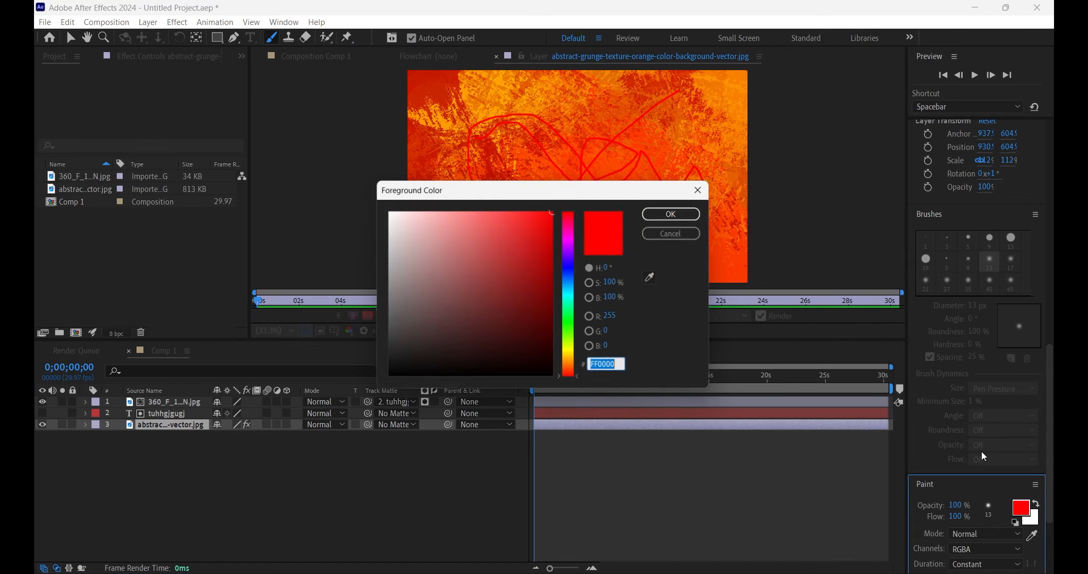
click(571, 331)
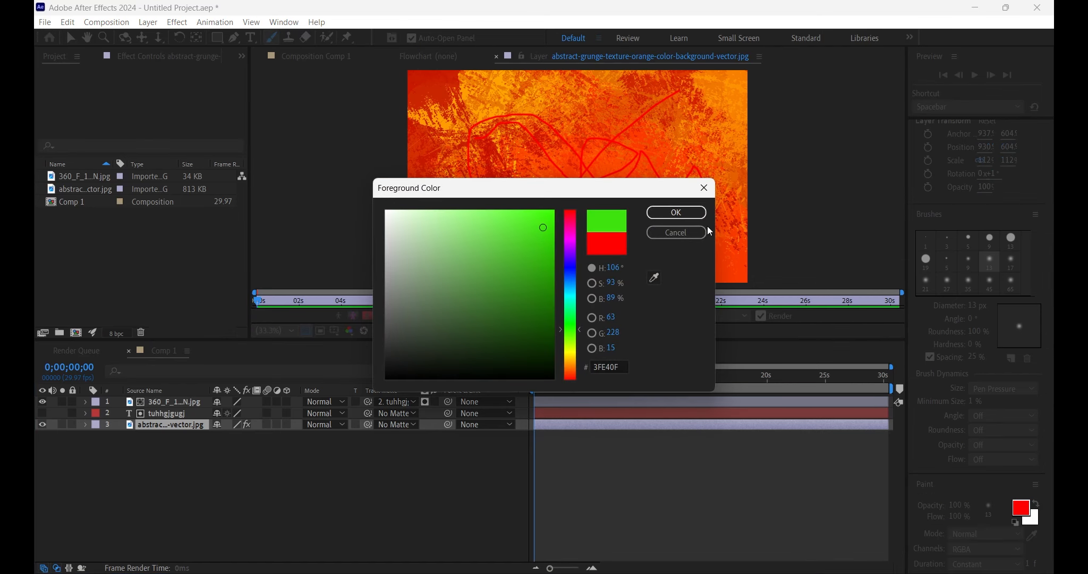
click(676, 212)
mouse_move(500, 146)
mouse_down()
mouse_move(545, 181)
mouse_move(602, 187)
mouse_move(618, 142)
mouse_move(514, 232)
mouse_move(579, 121)
mouse_move(606, 187)
mouse_move(478, 169)
mouse_move(610, 250)
mouse_move(646, 229)
mouse_move(703, 139)
mouse_up()
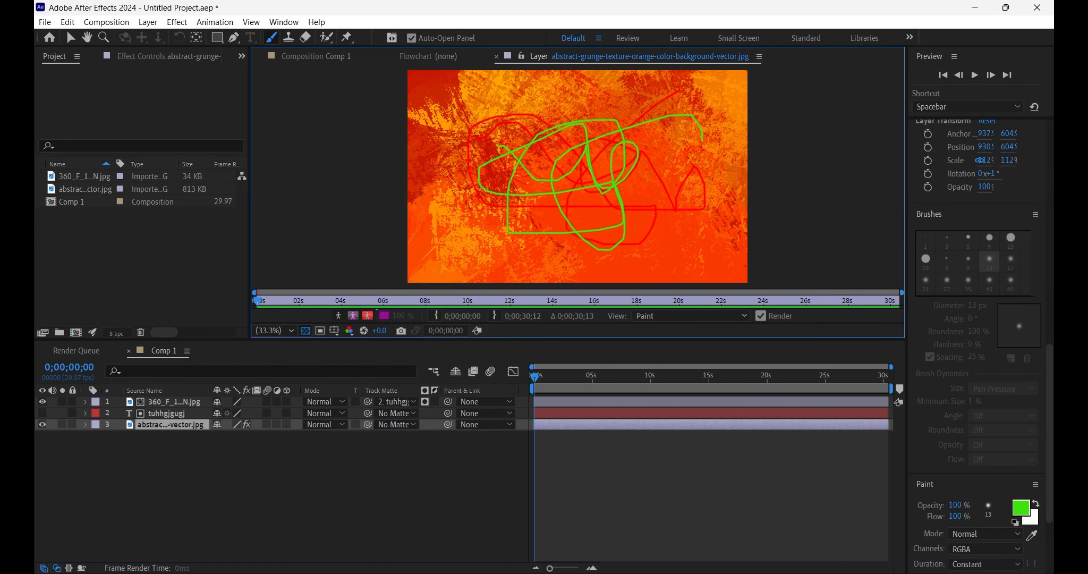
Activate the Clone Stamp tool, close the orange background's Layer view, and return to the Comp 1 composition view.
click(288, 38)
click(664, 63)
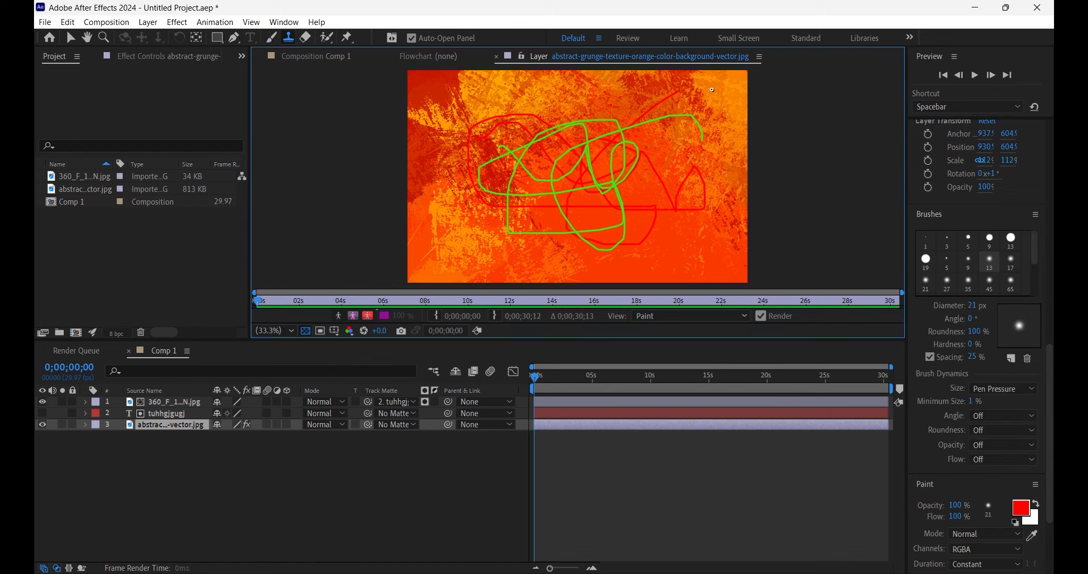
click(759, 56)
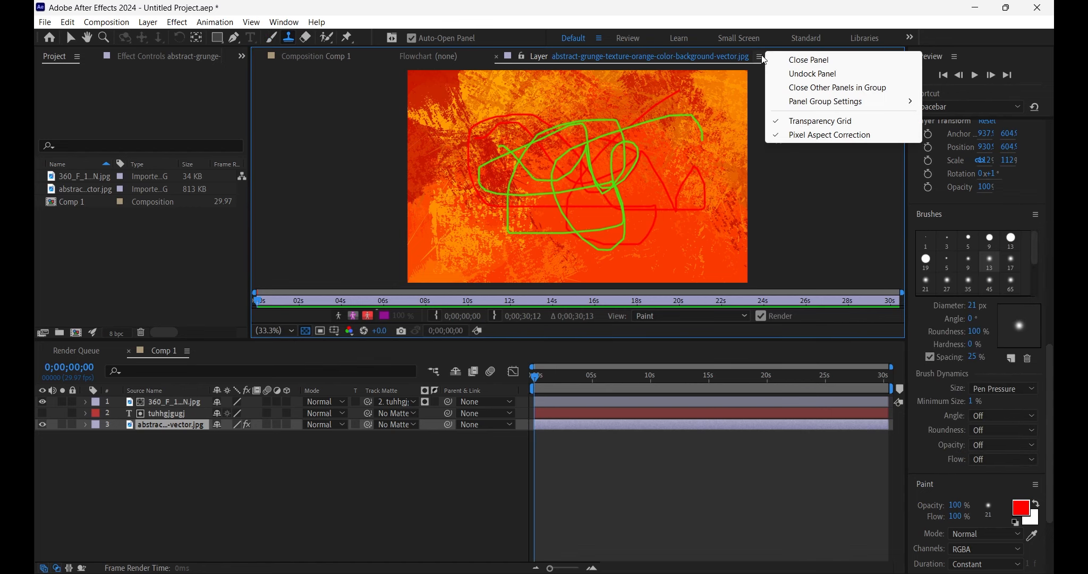
click(789, 61)
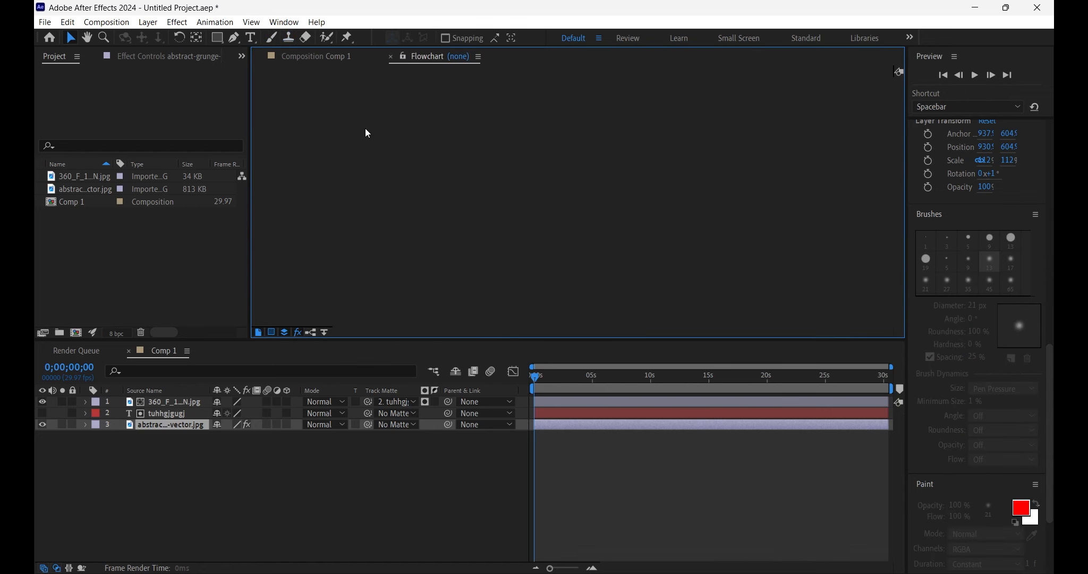
click(313, 57)
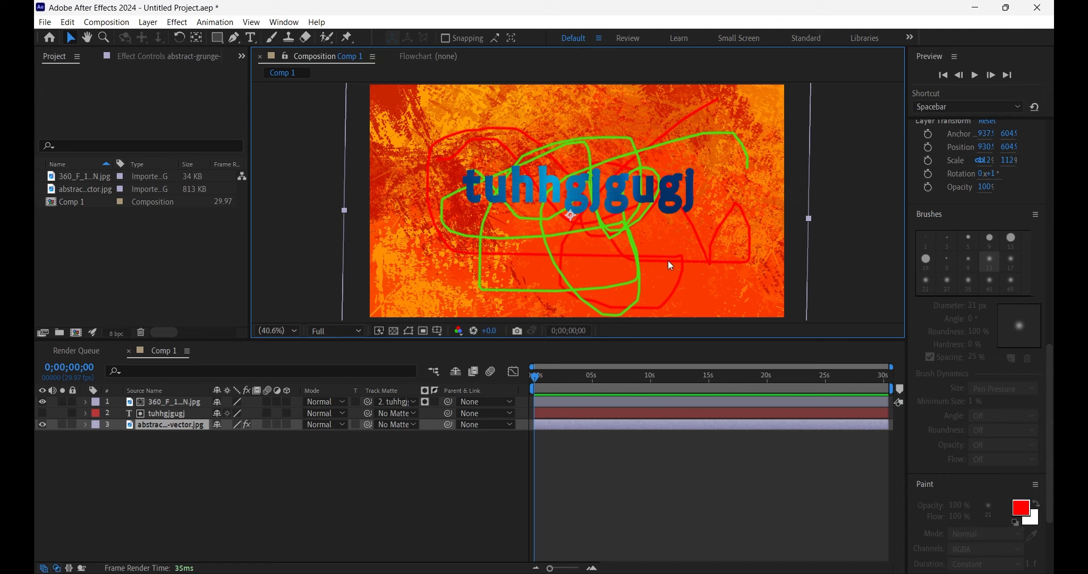
Try to erase the painted strokes with the Eraser tool directly in the Comp 1 view and dismiss the warning.
click(305, 38)
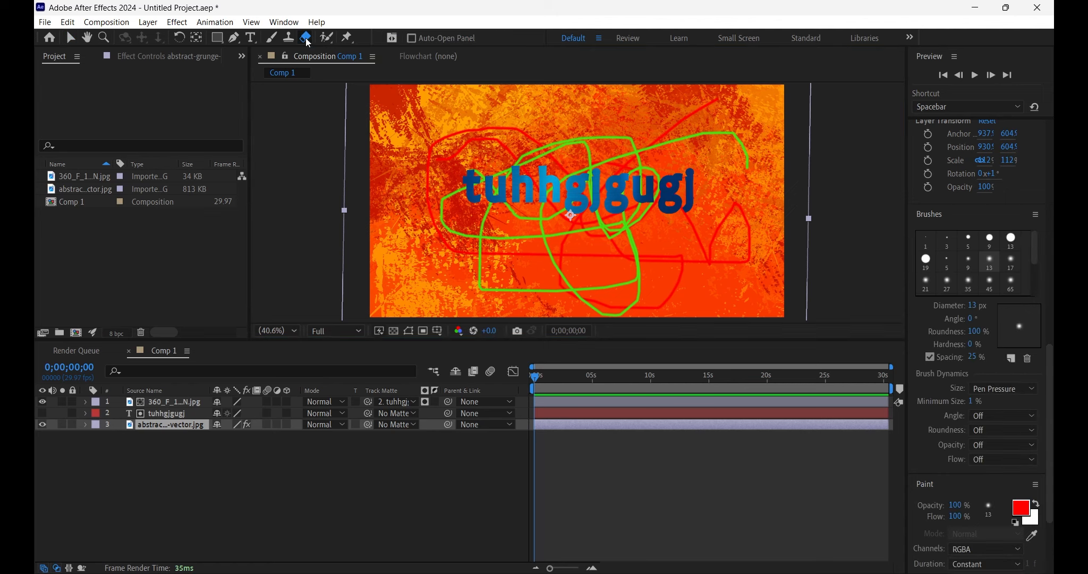
click(457, 136)
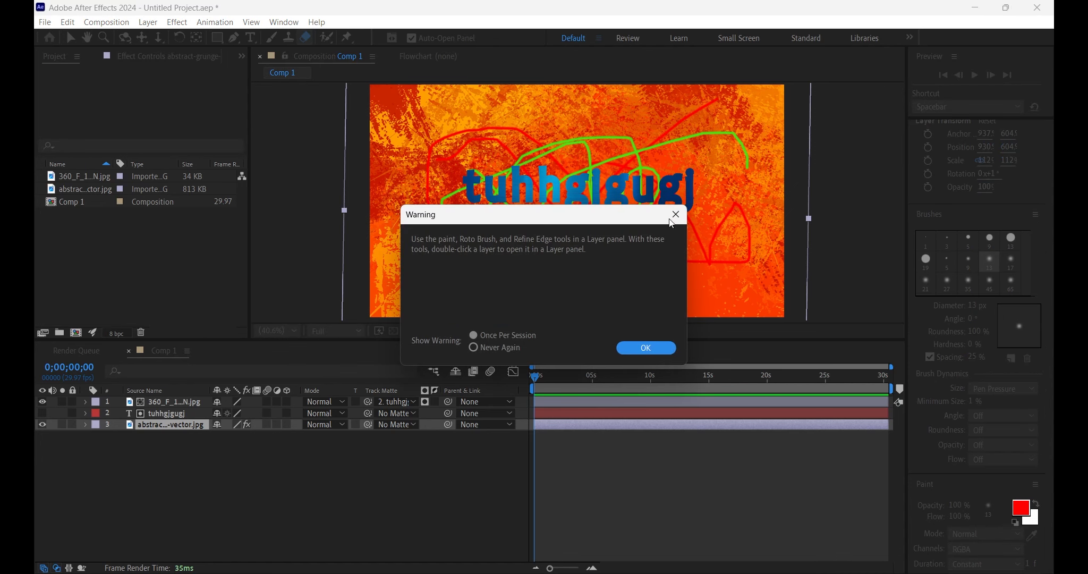
click(675, 214)
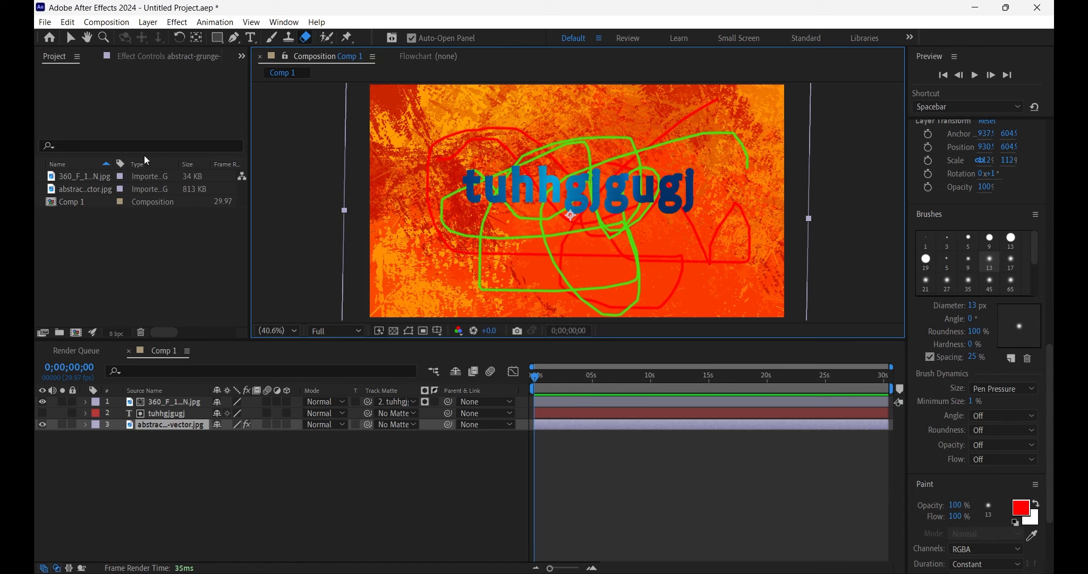
click(156, 314)
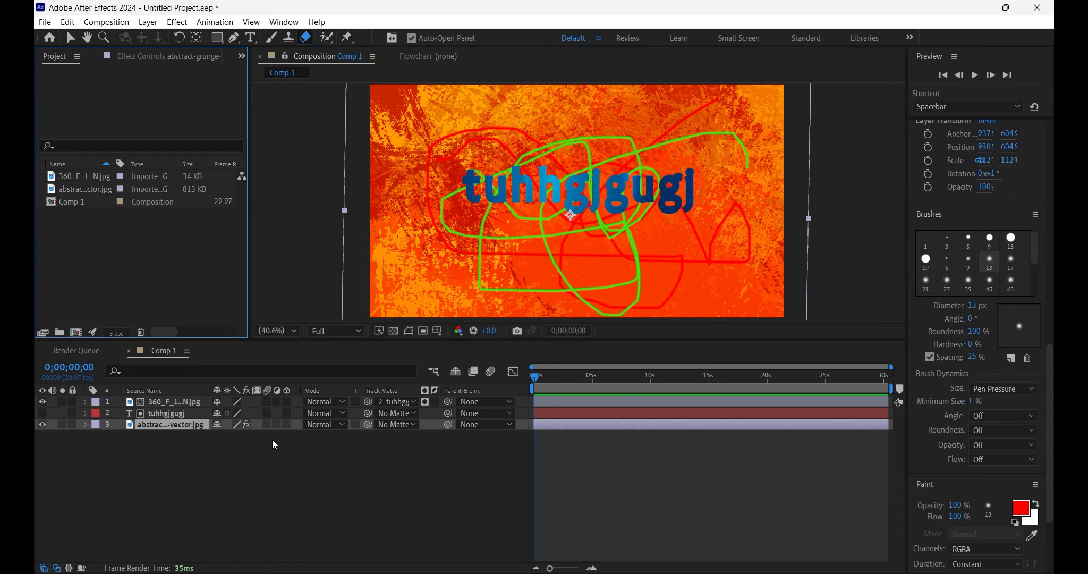